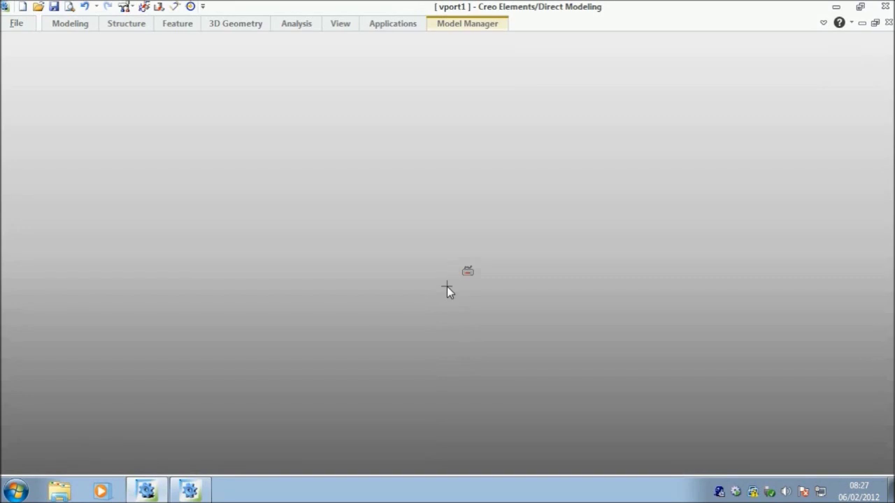
# Enable the Sheet Metal application in File > Modules and collapse the ribbon.
pyautogui.click(19, 29)
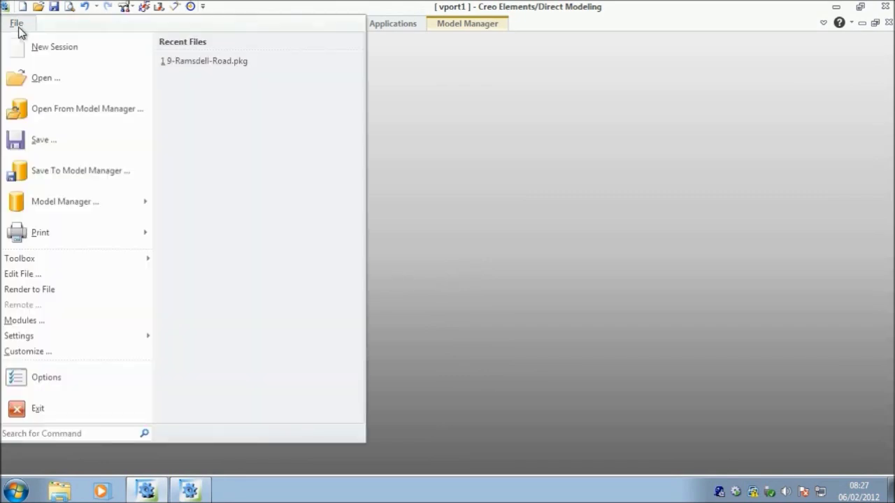
pyautogui.click(30, 320)
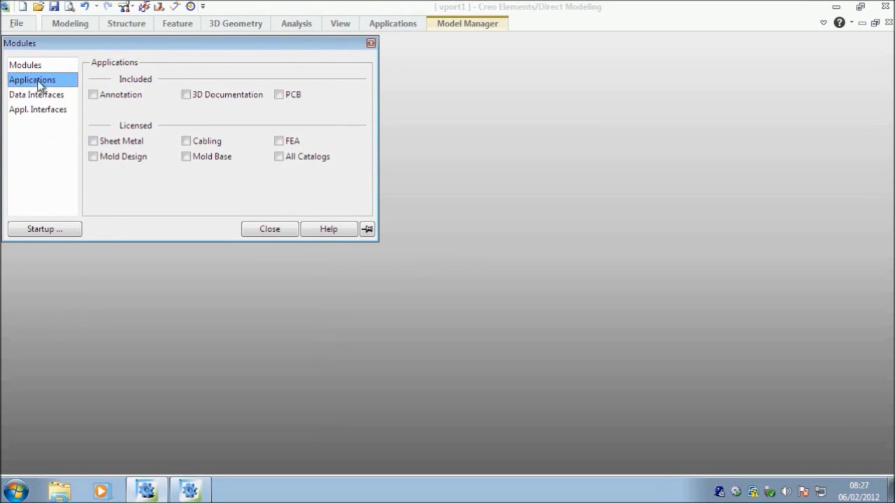
pyautogui.click(94, 141)
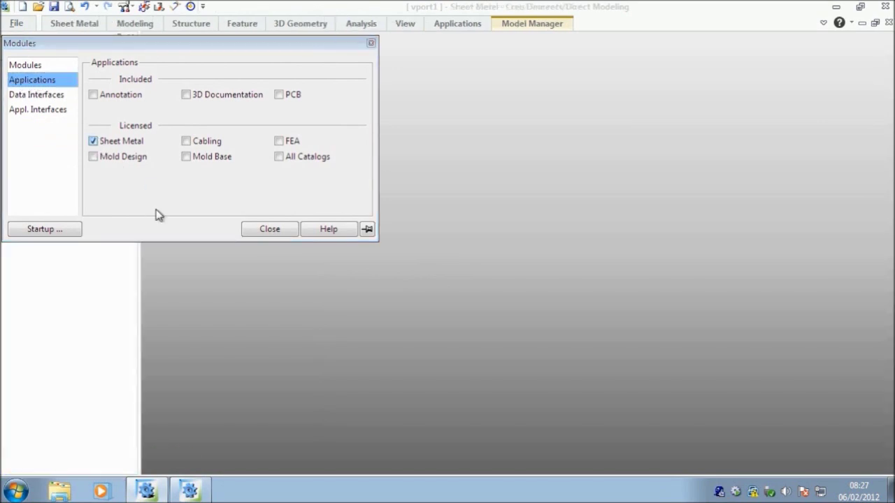
pyautogui.click(285, 230)
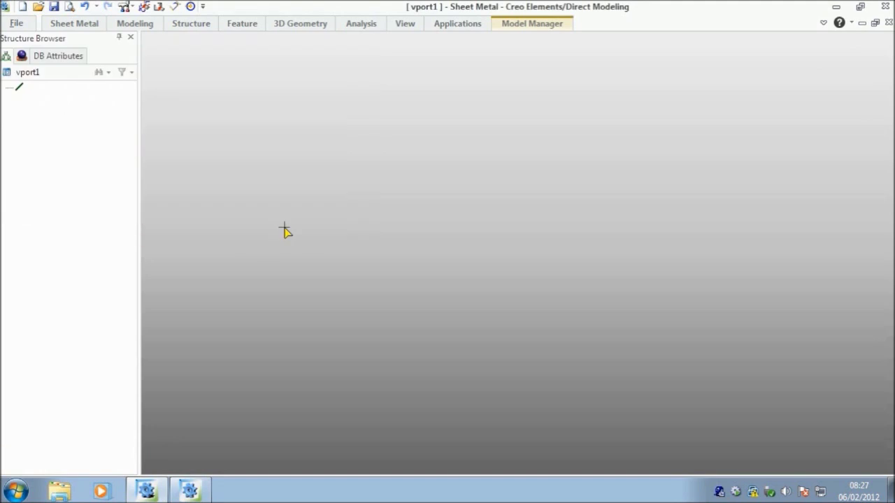
pyautogui.click(81, 27)
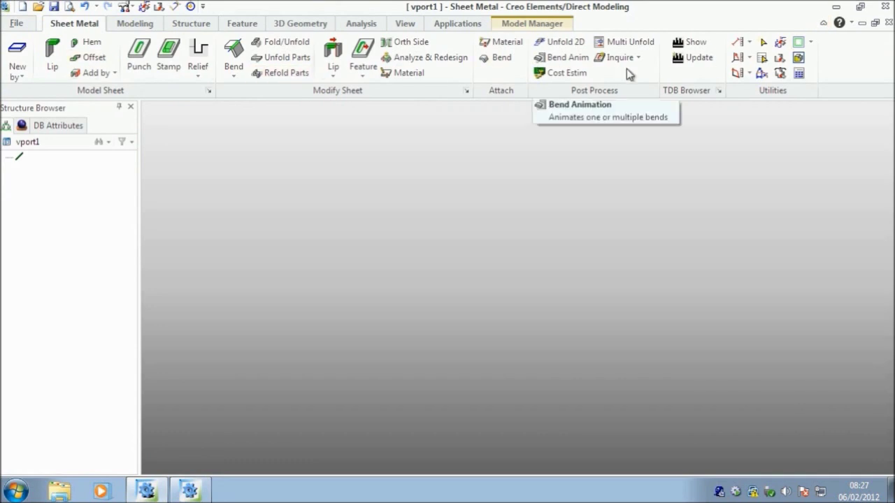
pyautogui.click(823, 23)
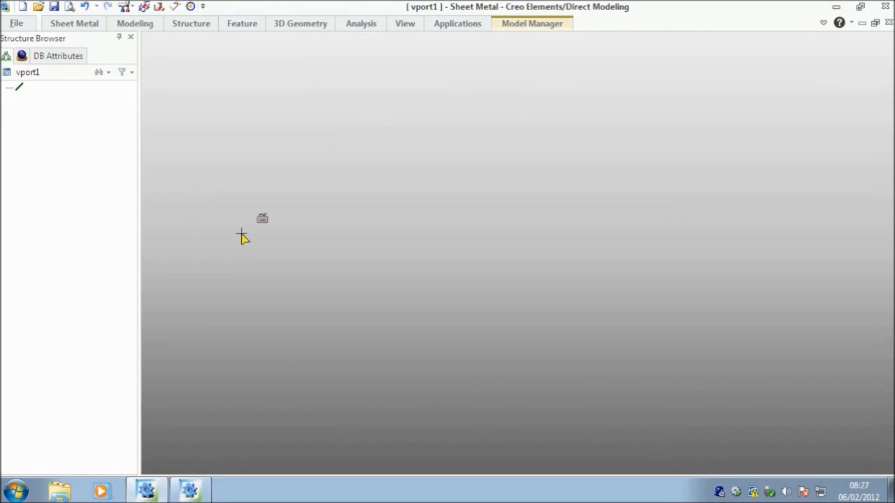
# Load sheet_advisor_demo from the Model Manager Recent List, setting assembly and cover load modes.
pyautogui.click(523, 27)
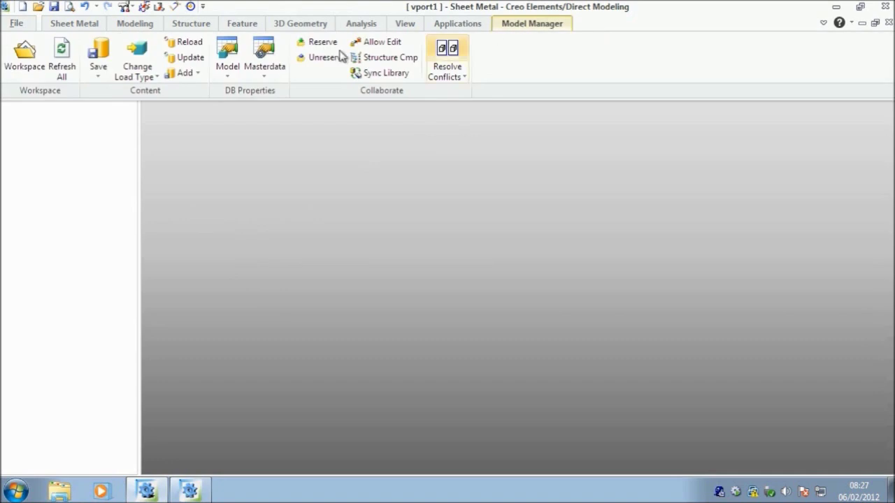
pyautogui.click(24, 55)
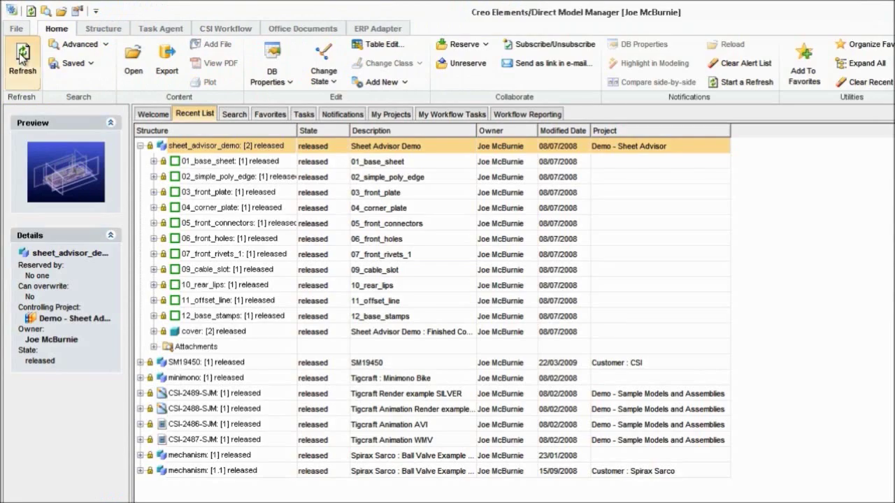
pyautogui.doubleClick(192, 150)
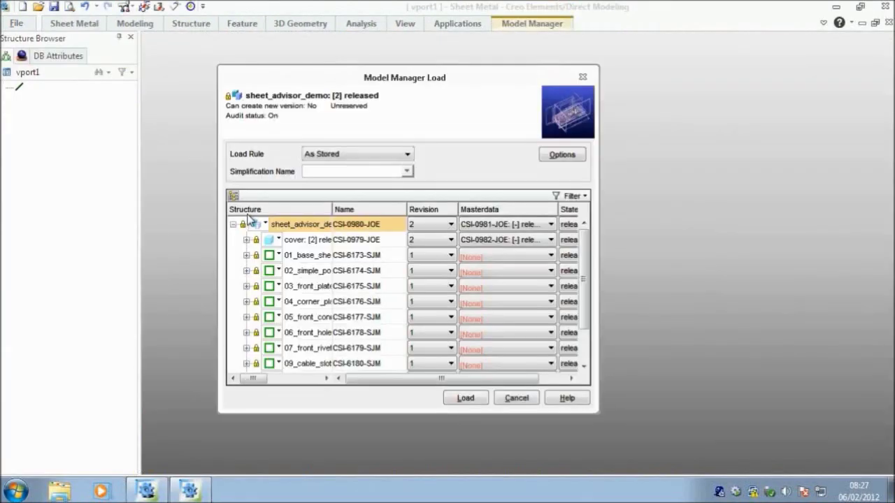
pyautogui.click(265, 223)
pyautogui.click(273, 239)
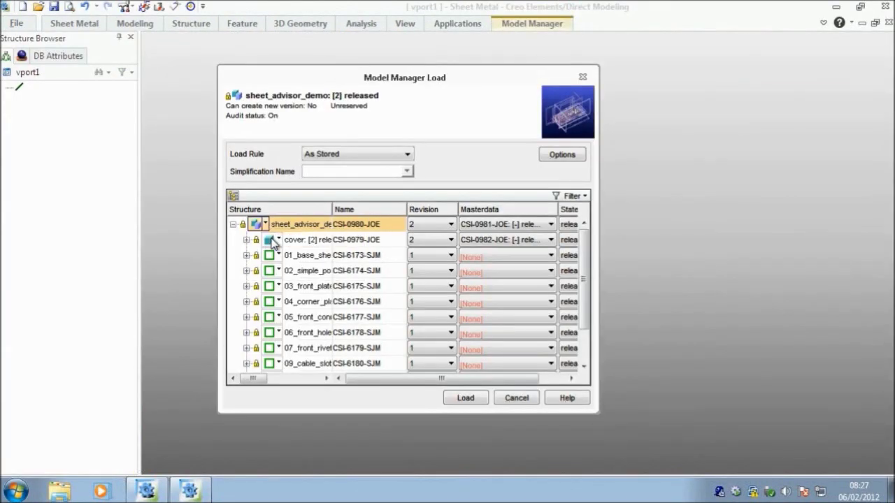
pyautogui.click(465, 398)
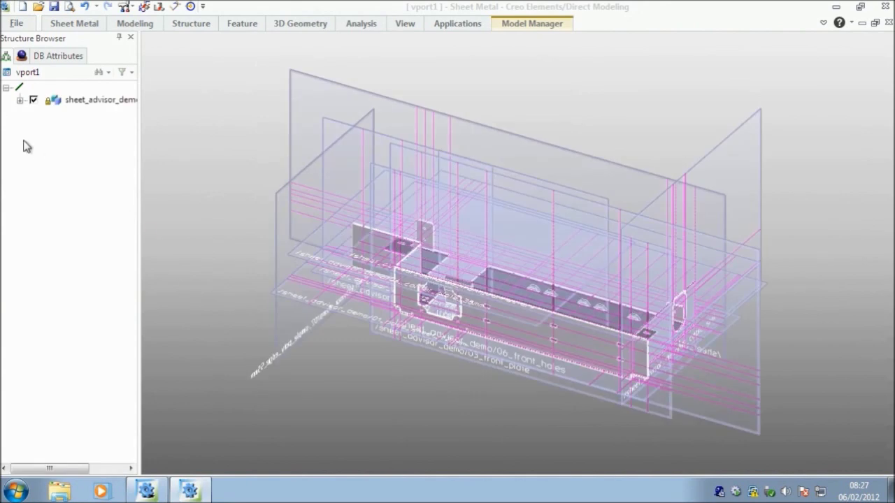
# Preview the finished chassis with the rendered-view configuration, then hide the cover.
pyautogui.click(19, 101)
pyautogui.click(32, 100)
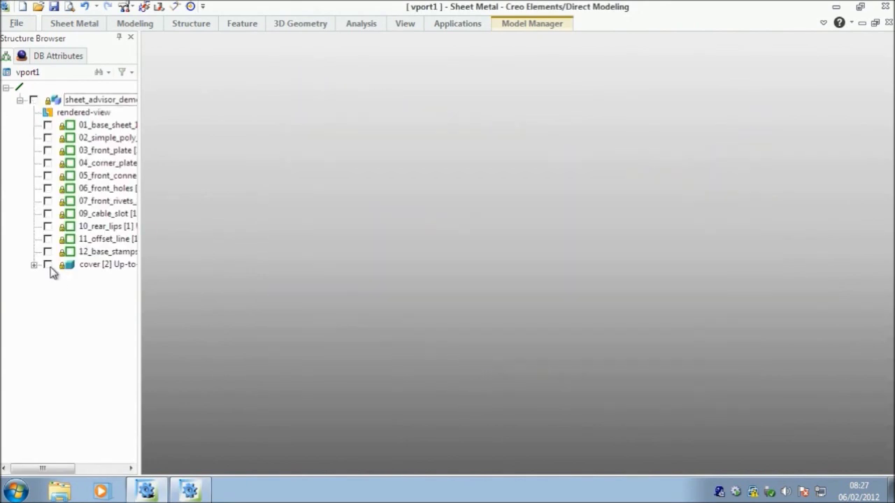
pyautogui.doubleClick(77, 112)
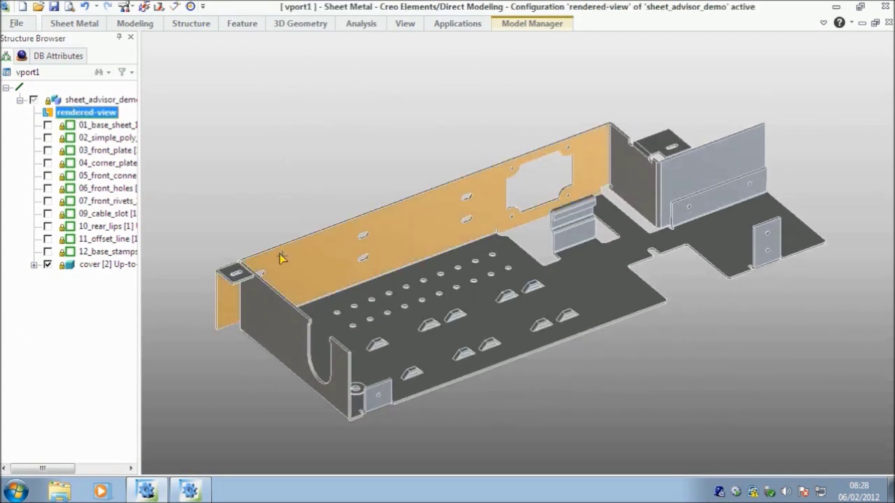
pyautogui.click(47, 265)
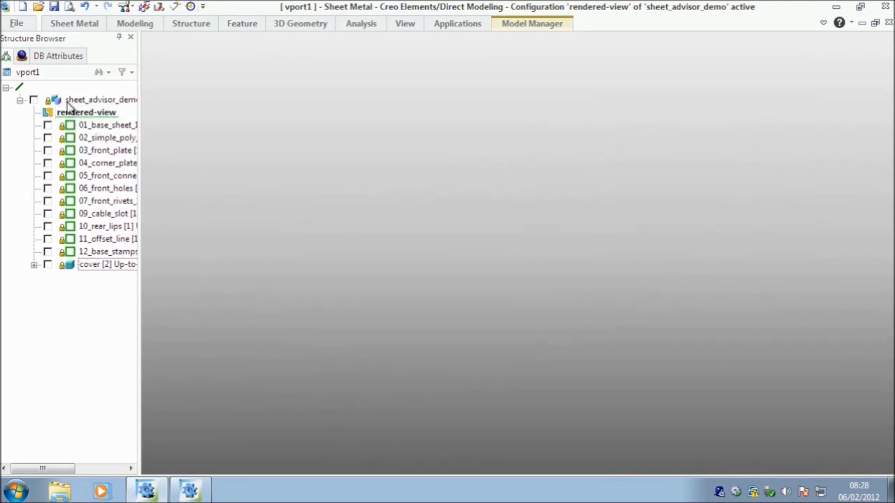
# Select all sheet_advisor_demo parts and apply Model Manager > Allow Edit to them.
pyautogui.click(89, 127)
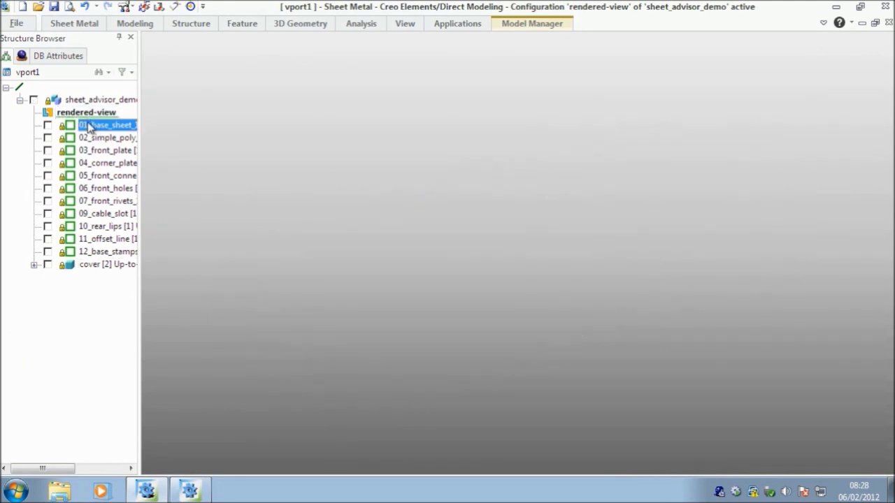
pyautogui.keyDown('shift'); pyautogui.click(109, 266); pyautogui.keyUp('shift')
pyautogui.keyDown('ctrl'); pyautogui.click(91, 102); pyautogui.keyUp('ctrl')
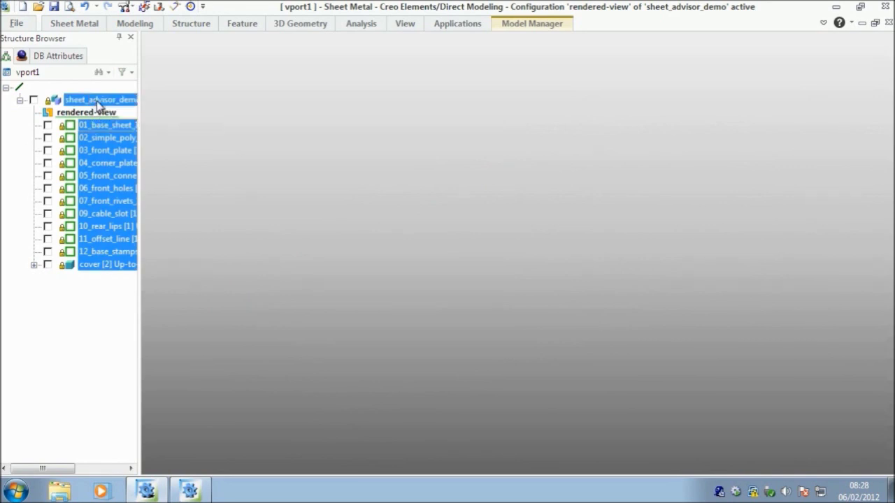
pyautogui.rightClick(98, 105)
pyautogui.moveTo(236, 112)
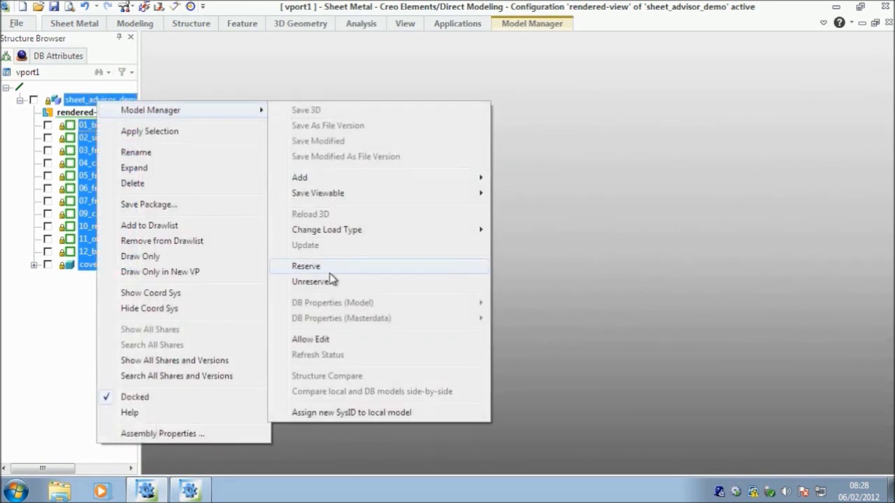
pyautogui.click(312, 340)
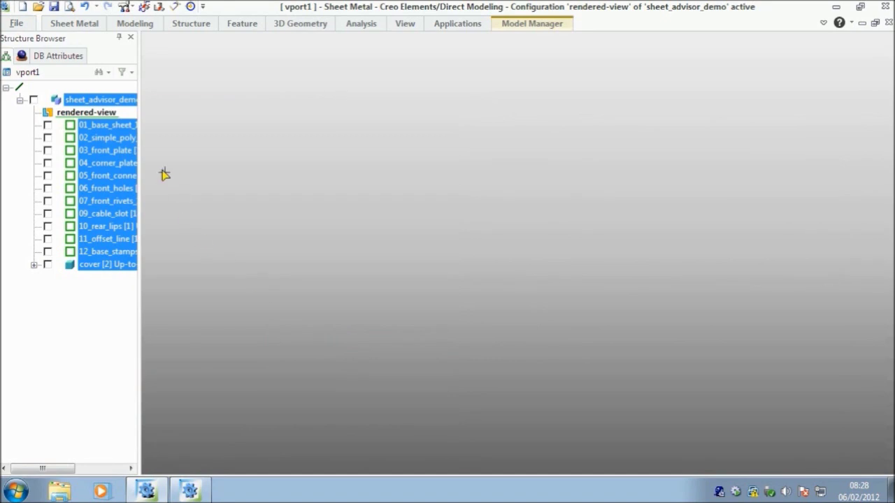
pyautogui.click(112, 131)
pyautogui.rightClick(114, 134)
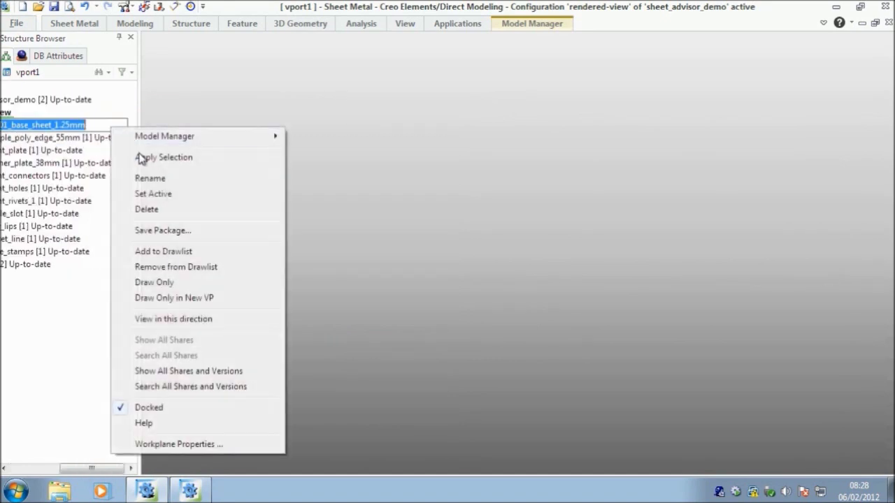
# Activate the 01_base_sheet workplane and build a new 1.25 mm sheet part p1 from its outline.
pyautogui.click(154, 193)
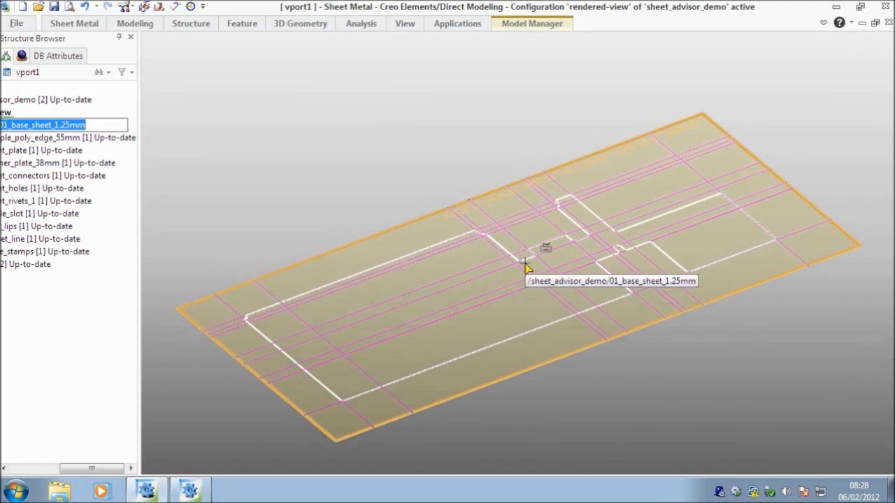
pyautogui.click(550, 363)
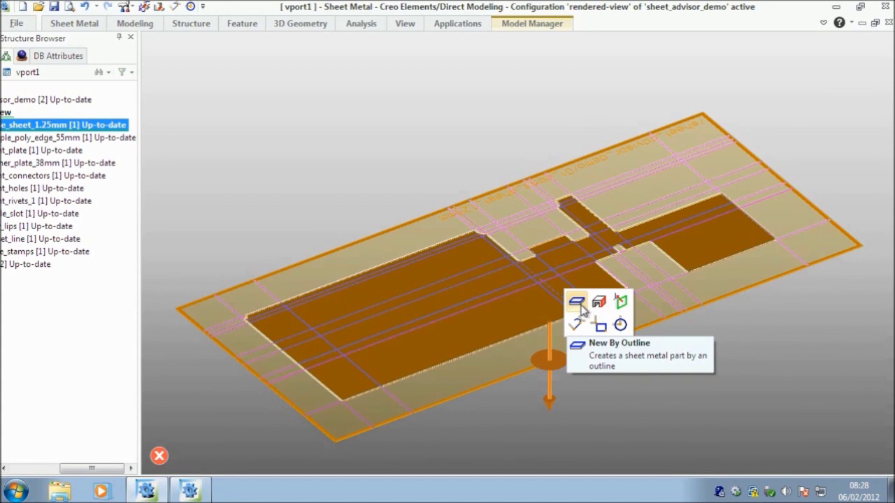
pyautogui.click(578, 303)
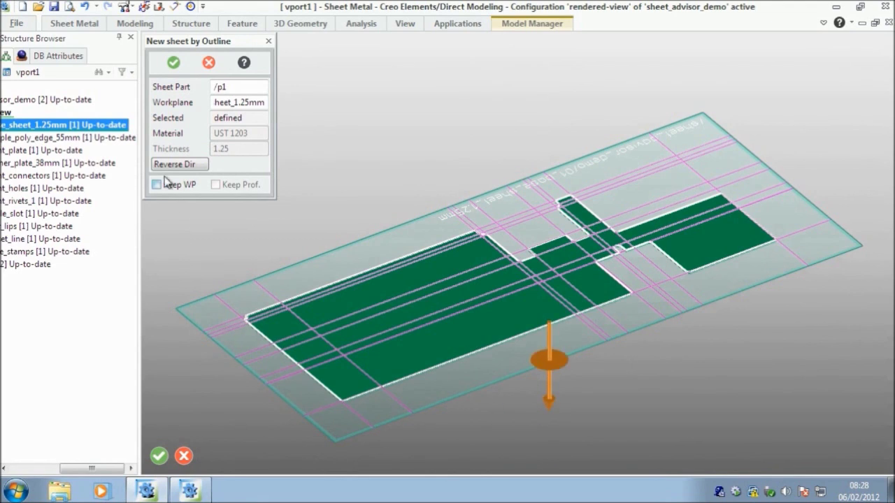
pyautogui.click(173, 63)
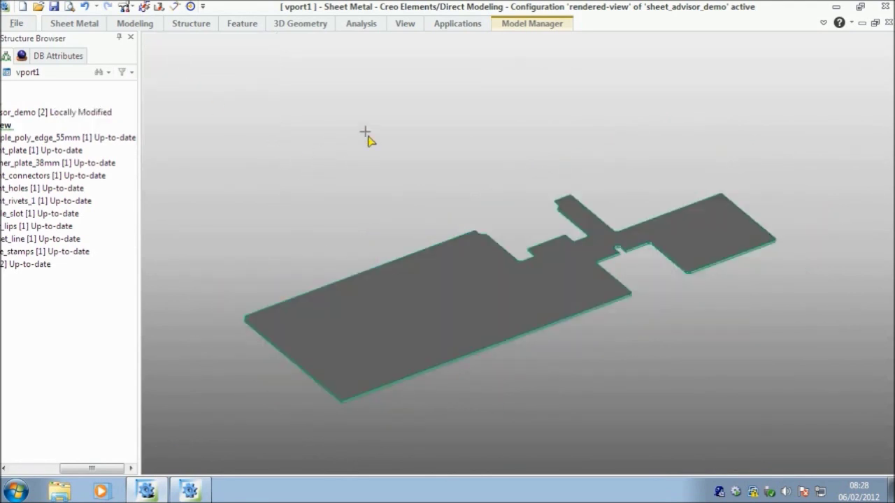
# Make 02_simple_poly_edge_55mm the active workplane.
pyautogui.moveTo(98, 469); pyautogui.dragTo(32, 467)
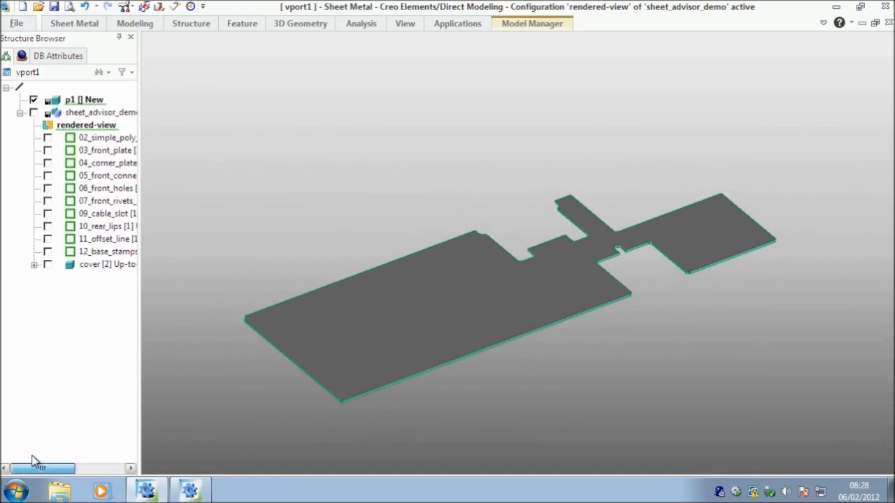
pyautogui.click(106, 140)
pyautogui.rightClick(107, 143)
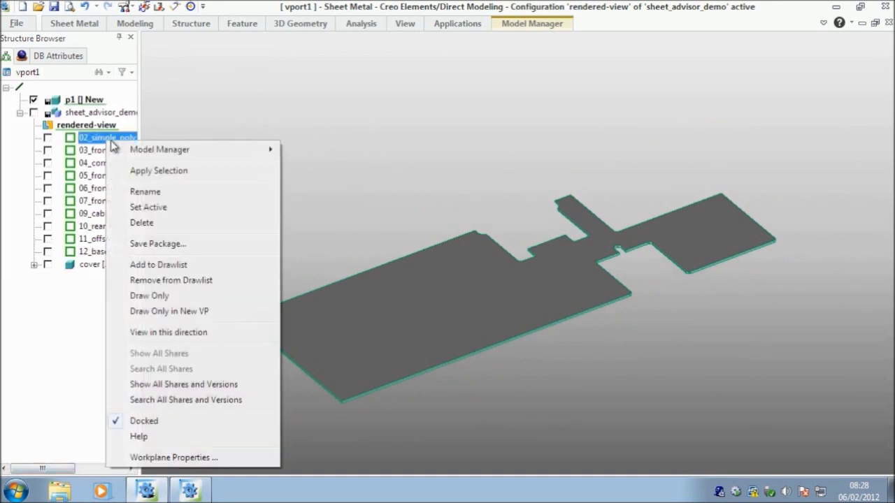
pyautogui.click(155, 208)
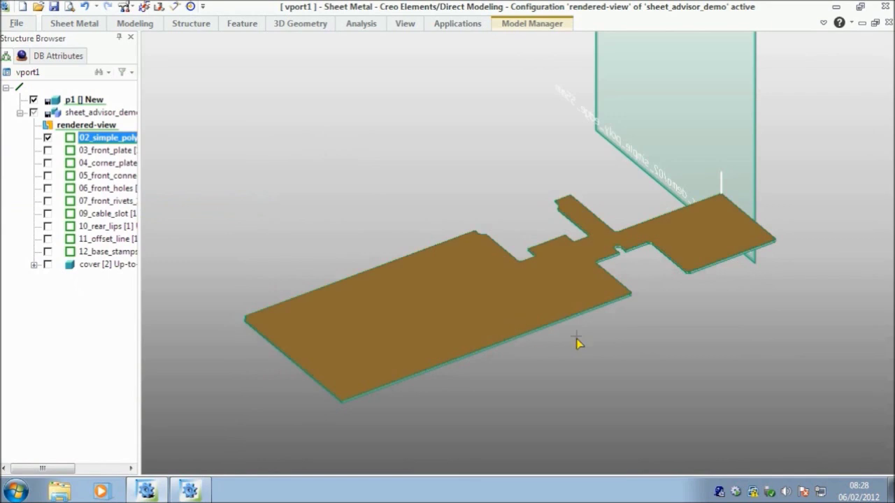
# Orient the view onto the vertical workplane crossing the plate and select it.
pyautogui.moveTo(579, 342); pyautogui.dragTo(285, 332, button='middle')
pyautogui.keyDown('ctrl'); pyautogui.moveTo(639, 373); pyautogui.dragTo(592, 471, button='middle'); pyautogui.keyUp('ctrl')
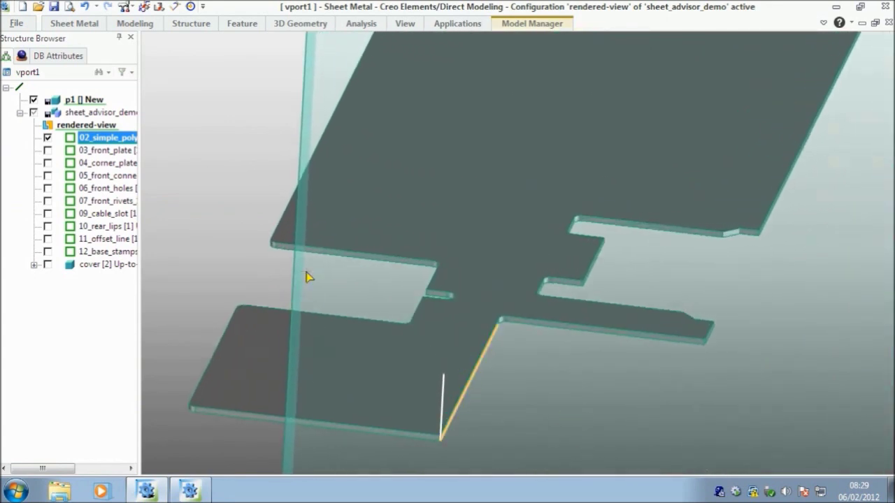
pyautogui.click(304, 299)
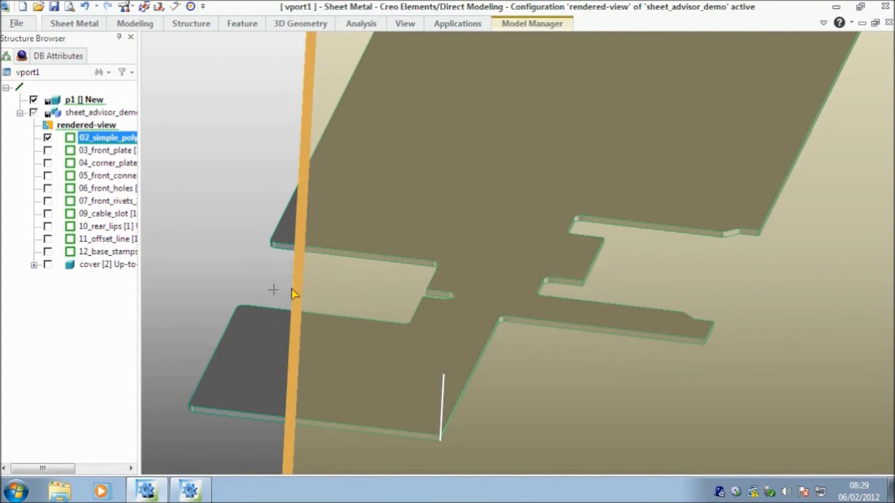
pyautogui.click(300, 281)
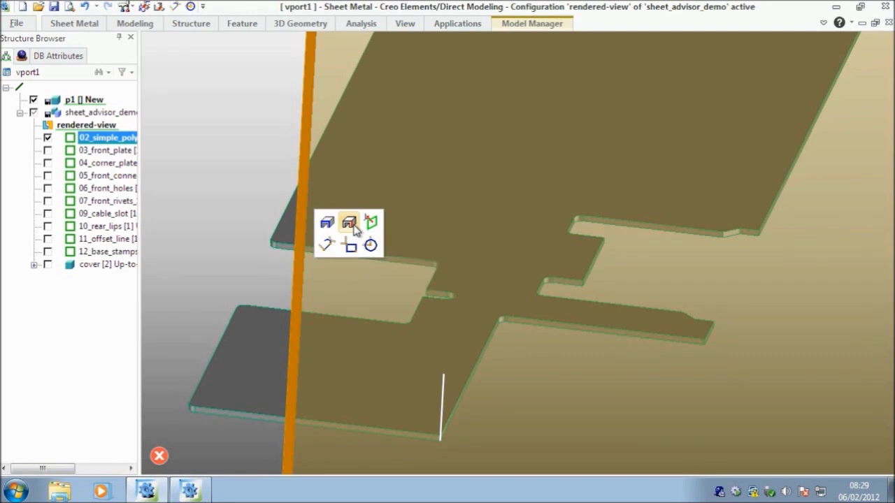
pyautogui.click(90, 25)
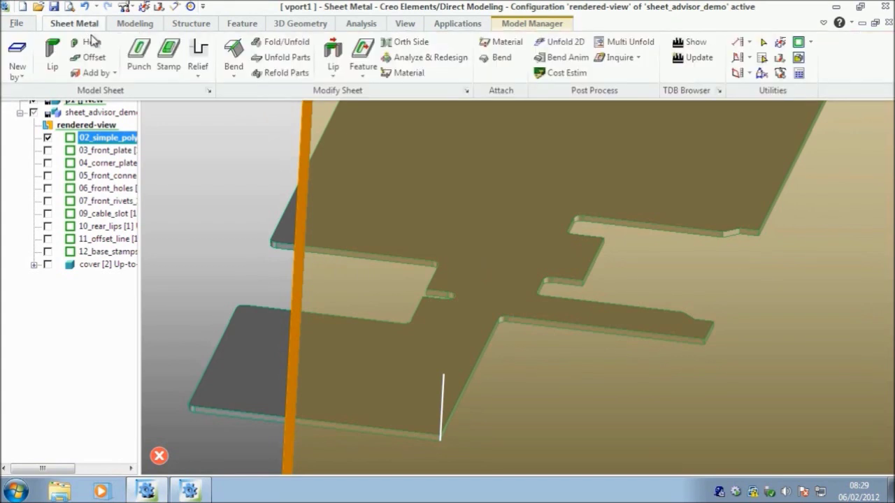
# Add a 55 mm flange by polyline along the 02_simple_poly workplane on the chosen side.
pyautogui.click(92, 73)
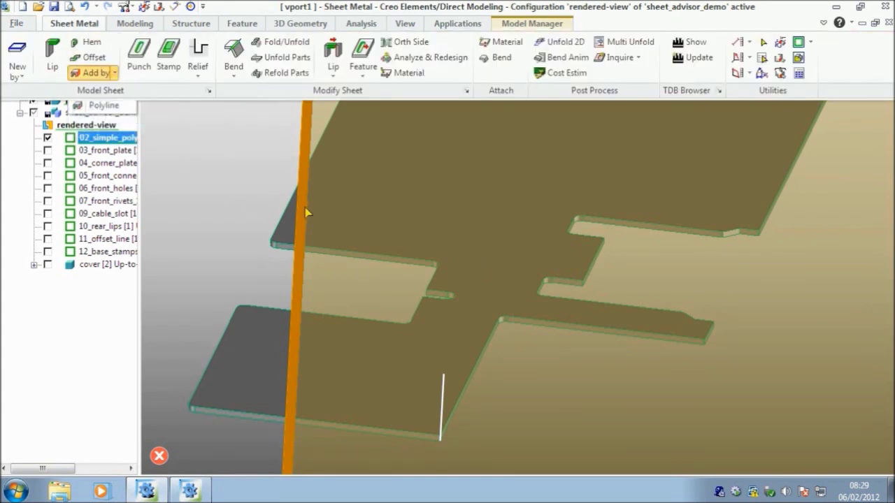
pyautogui.click(302, 161)
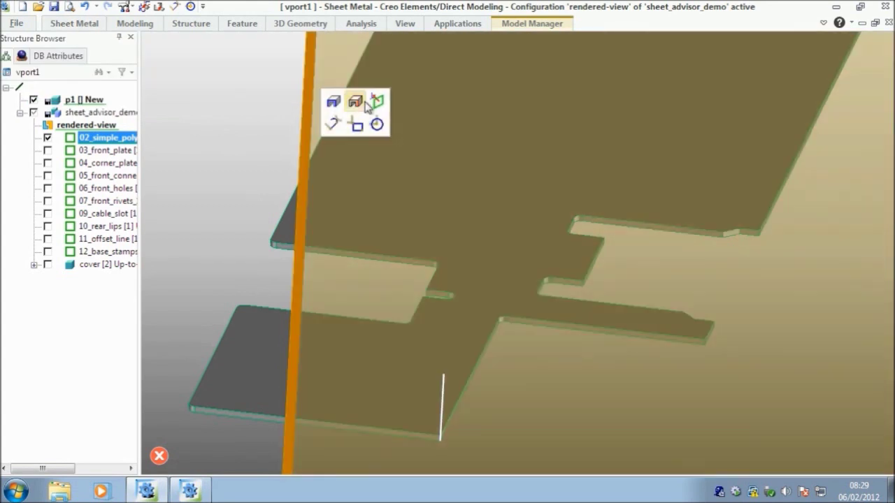
pyautogui.click(364, 104)
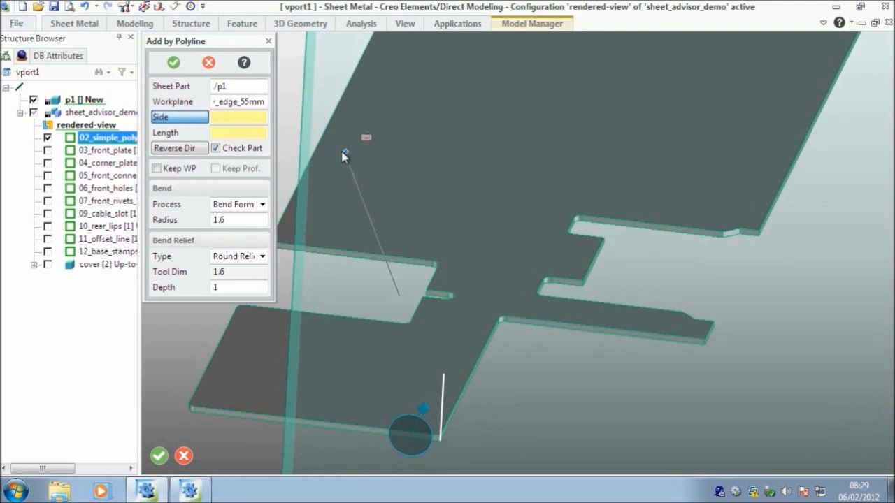
pyautogui.click(274, 390)
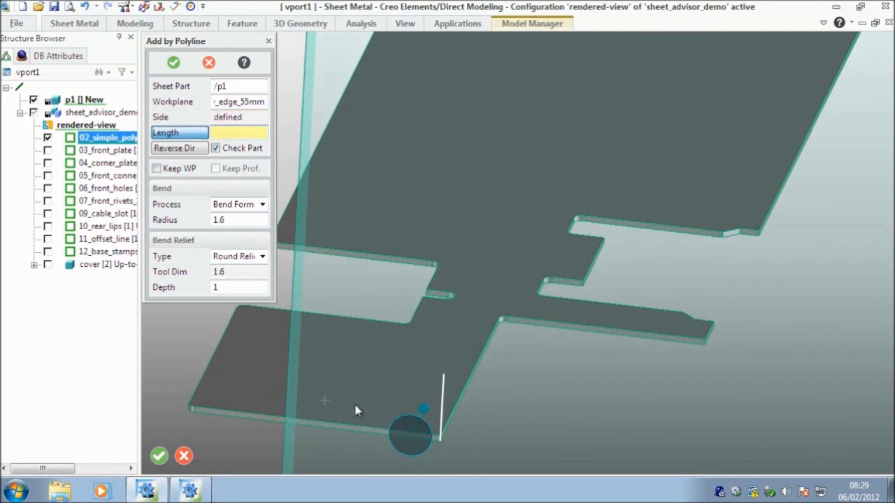
pyautogui.moveTo(418, 331); pyautogui.dragTo(441, 267, button='middle')
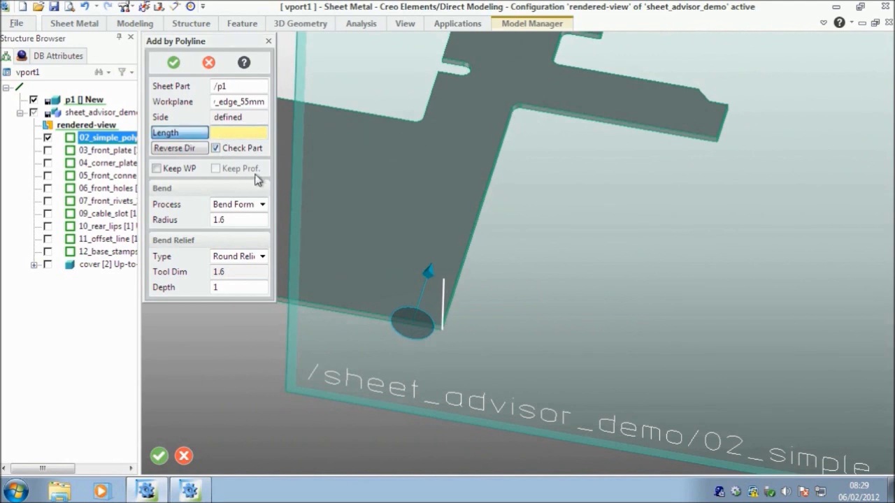
pyautogui.write('55')
pyautogui.press('Return')
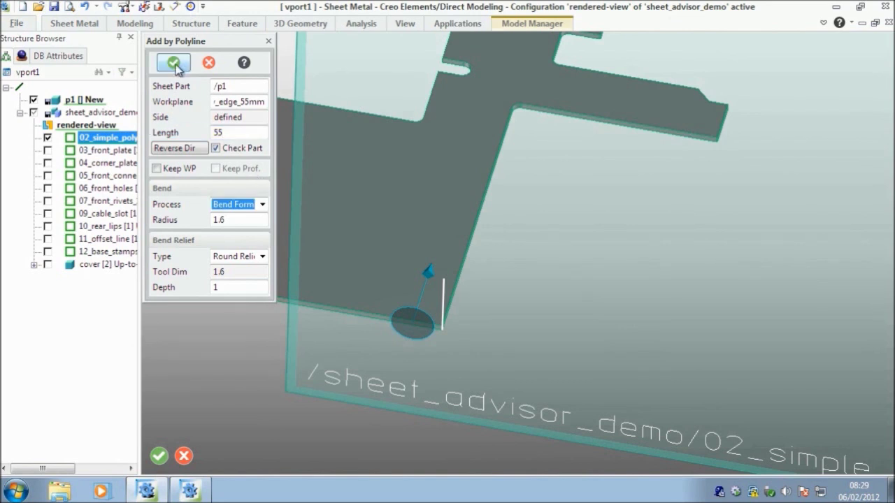
pyautogui.click(175, 64)
pyautogui.moveTo(561, 338); pyautogui.dragTo(517, 244, button='middle')
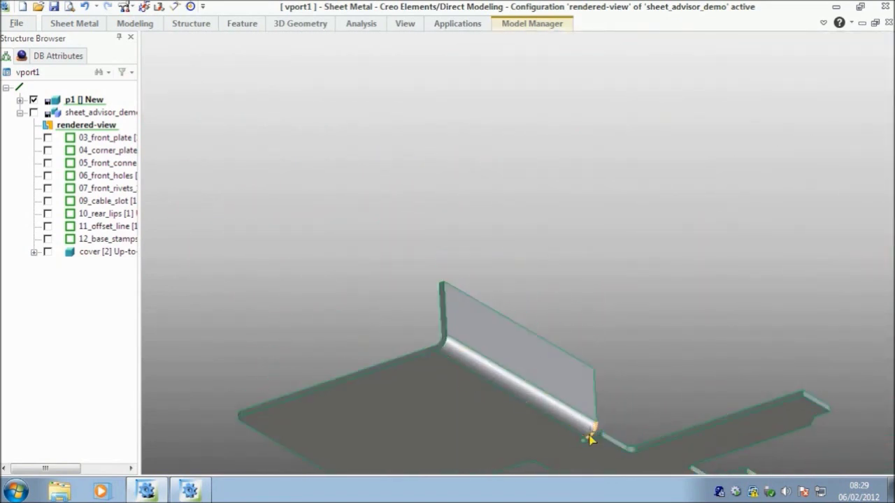
# Set 03_front_plate as the active workplane and rotate the view to face it.
pyautogui.moveTo(535, 400); pyautogui.dragTo(554, 458, button='middle')
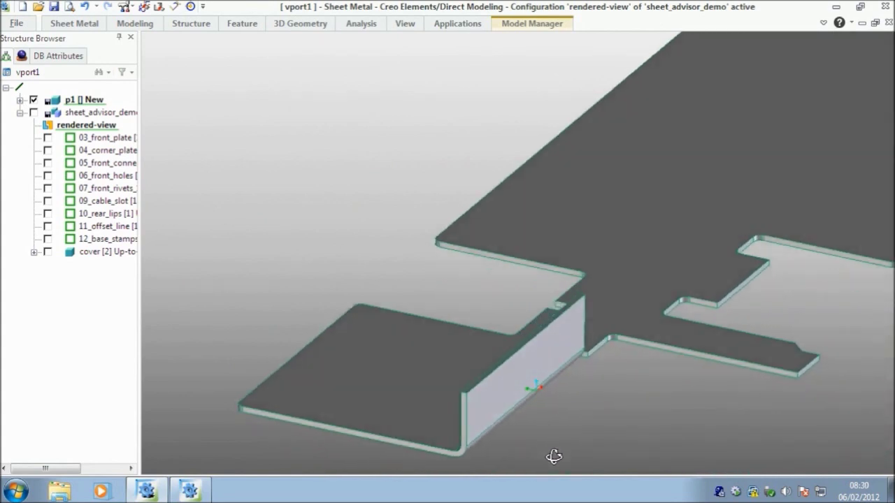
pyautogui.rightClick(116, 138)
pyautogui.click(163, 213)
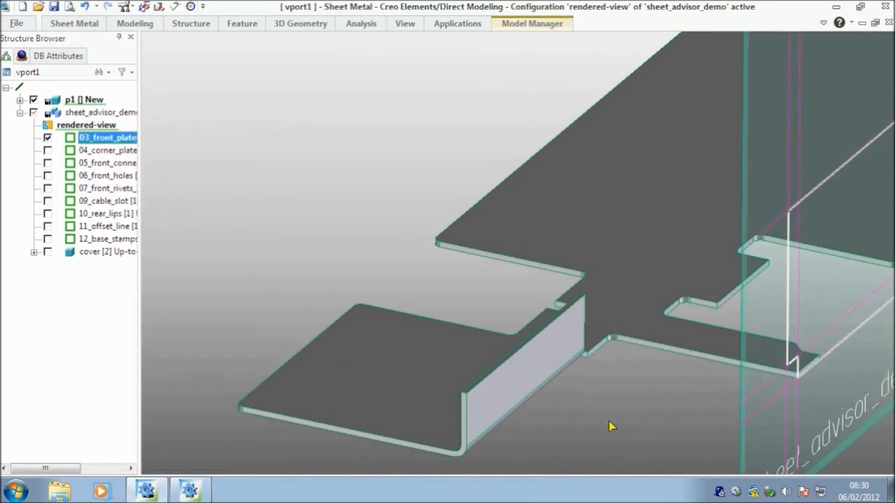
pyautogui.moveTo(612, 427); pyautogui.dragTo(422, 412, button='middle')
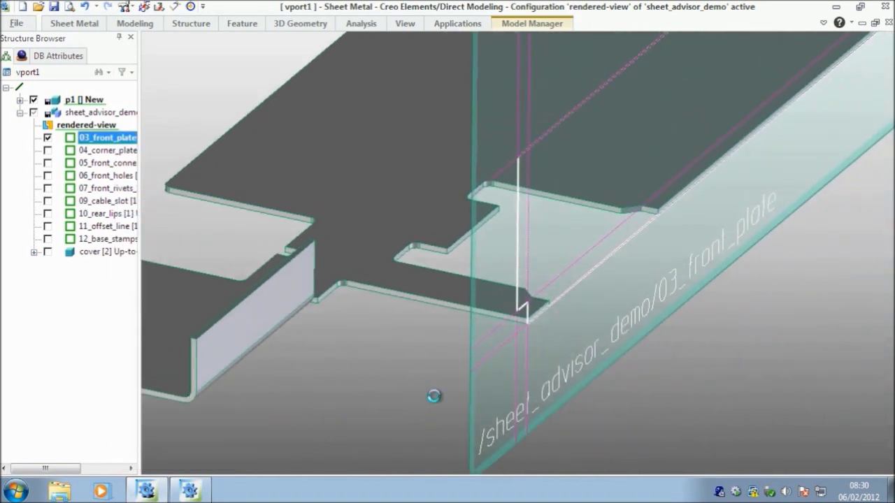
pyautogui.rightClick(435, 402)
pyautogui.click(365, 402)
pyautogui.moveTo(386, 402); pyautogui.dragTo(404, 401, button='middle')
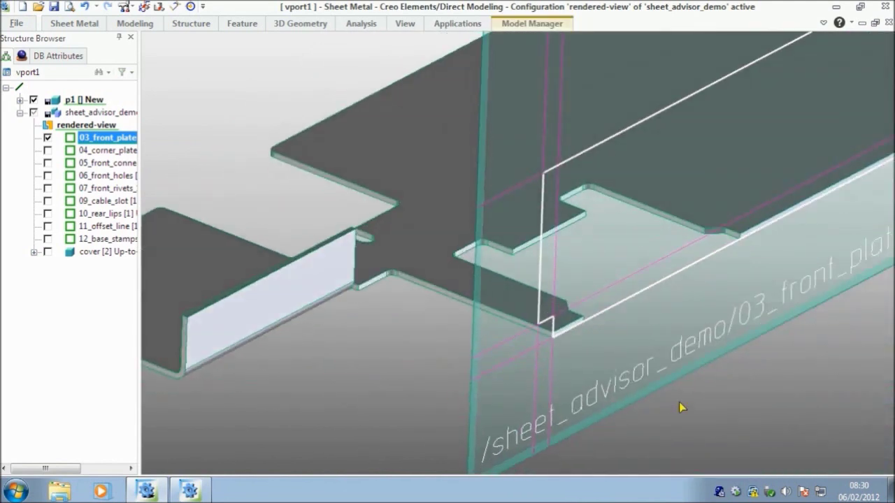
pyautogui.moveTo(678, 424); pyautogui.dragTo(396, 423, button='middle')
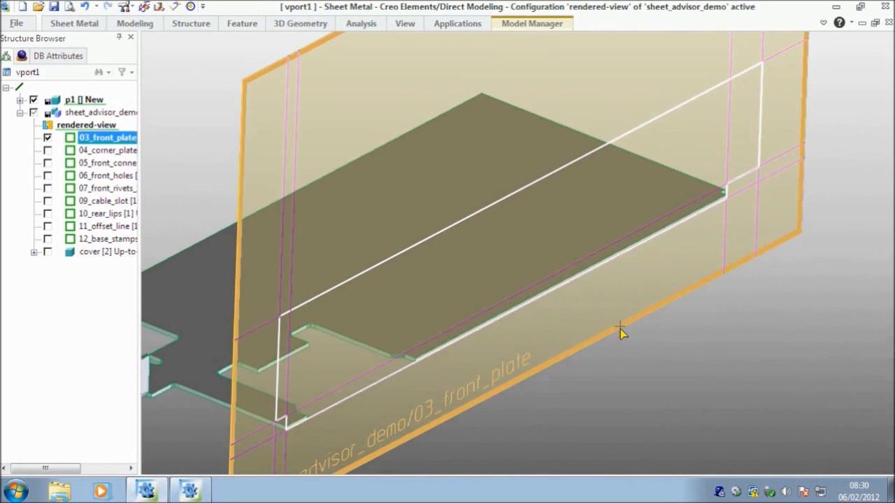
# Add the front wall from the 03_front_plate outline with Bend Forming, then inspect it.
pyautogui.click(620, 330)
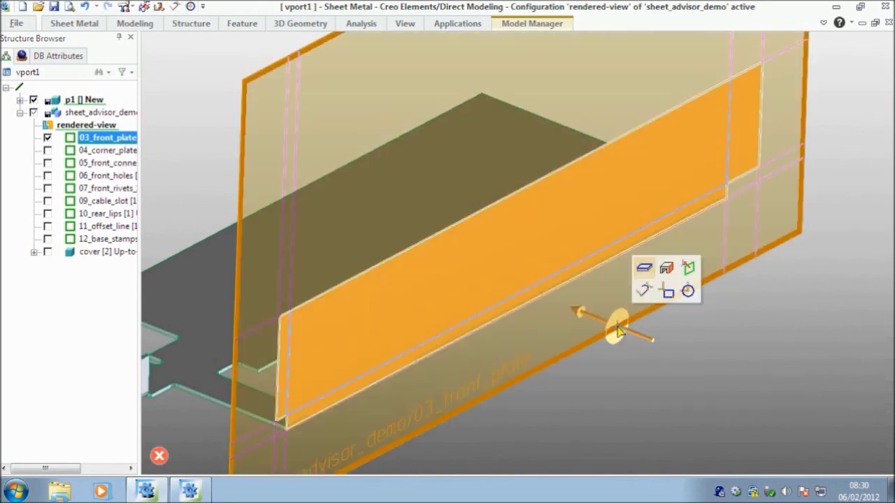
pyautogui.click(667, 270)
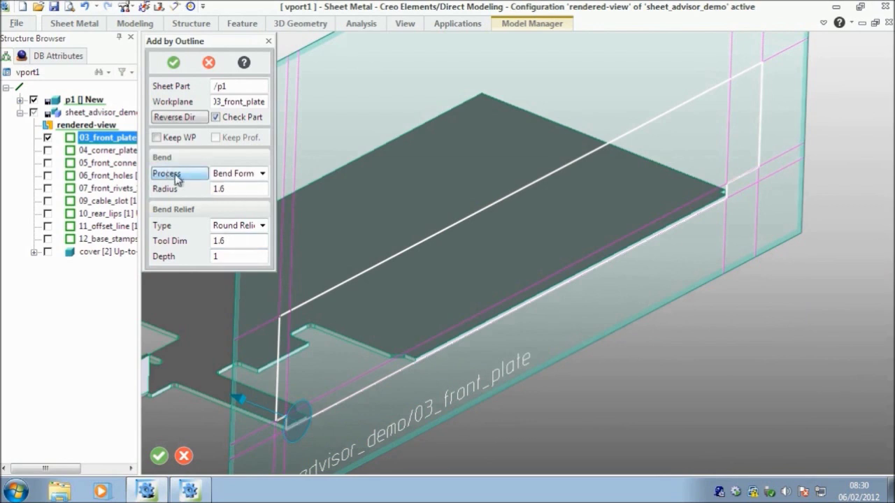
pyautogui.click(261, 174)
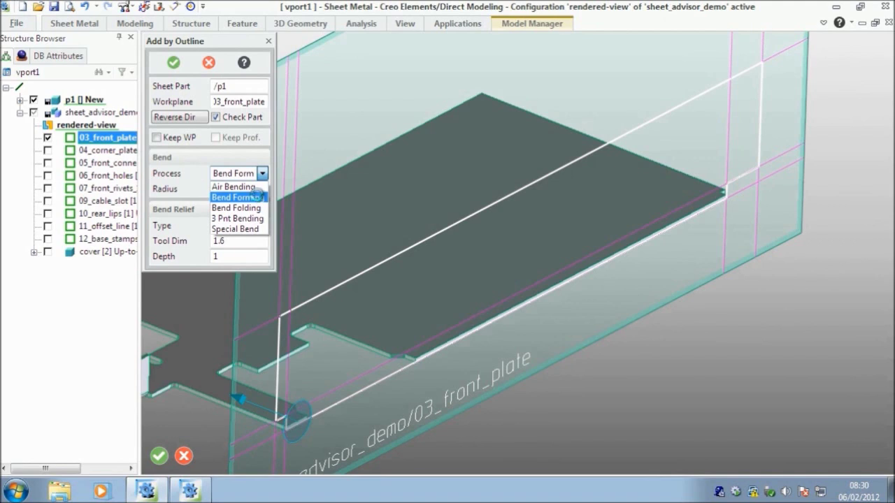
pyautogui.click(261, 199)
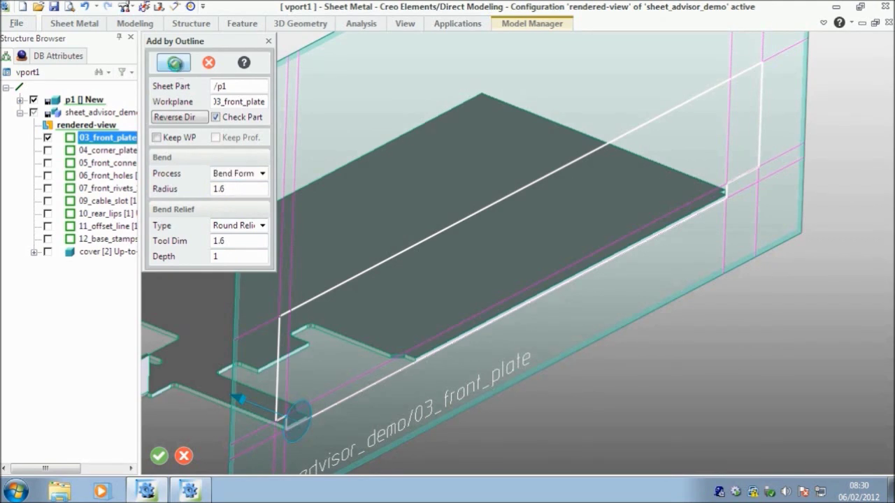
pyautogui.click(174, 64)
pyautogui.moveTo(460, 404); pyautogui.dragTo(569, 262, button='middle')
pyautogui.click(445, 291)
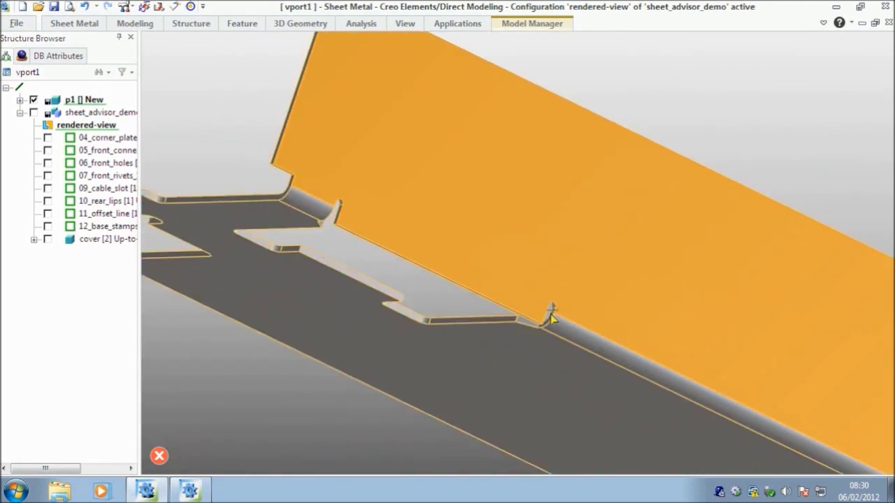
pyautogui.scroll(2, 465, 234)
pyautogui.click(454, 228)
pyautogui.moveTo(455, 234); pyautogui.dragTo(414, 278, button='middle')
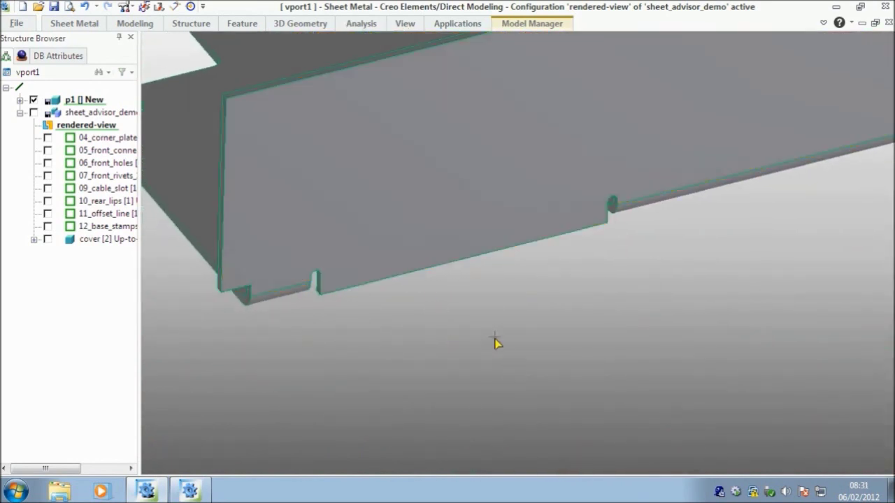
# Make 04_corner_plate the active workplane and orient the view onto the plate's corner.
pyautogui.click(105, 138)
pyautogui.rightClick(114, 139)
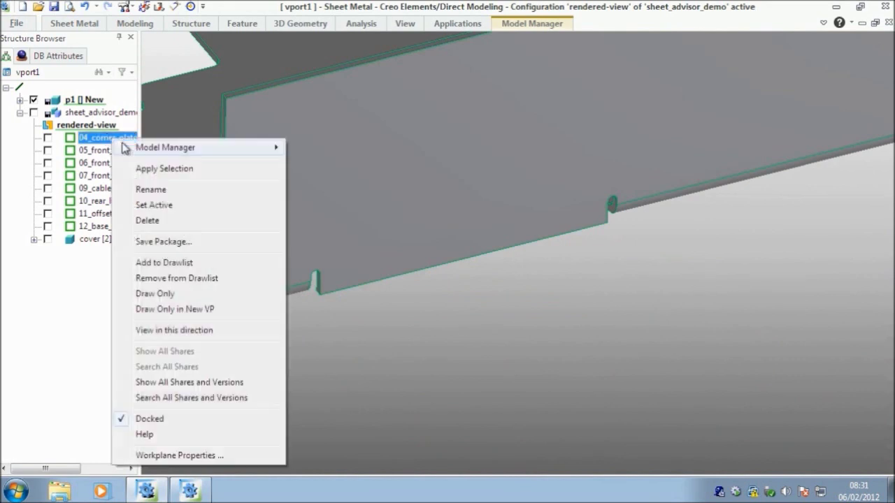
pyautogui.click(163, 205)
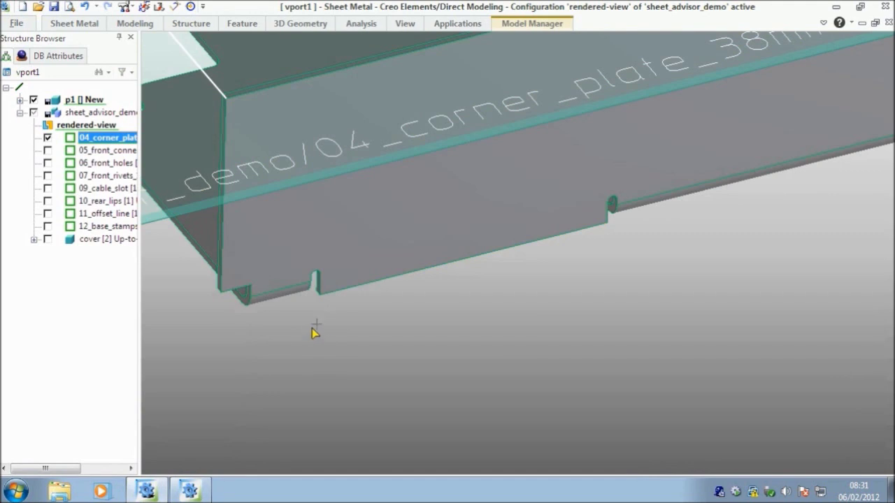
pyautogui.moveTo(311, 336); pyautogui.dragTo(833, 439, button='middle')
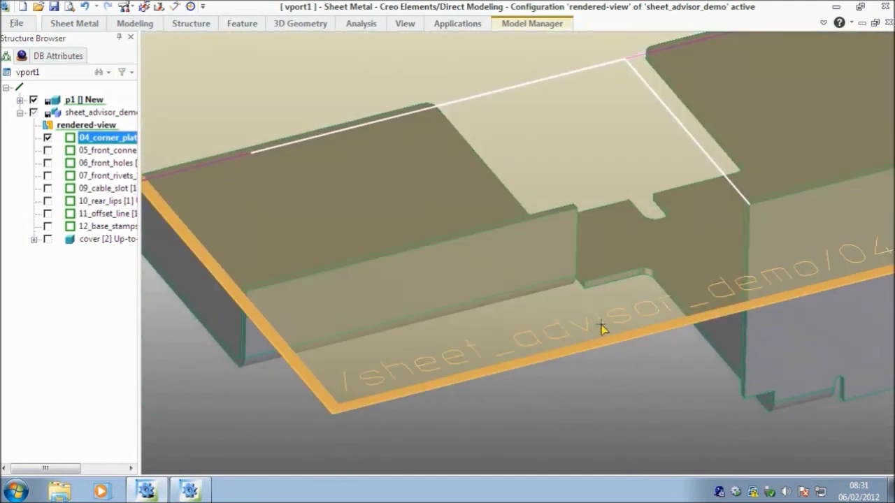
pyautogui.moveTo(602, 329); pyautogui.dragTo(610, 385, button='middle')
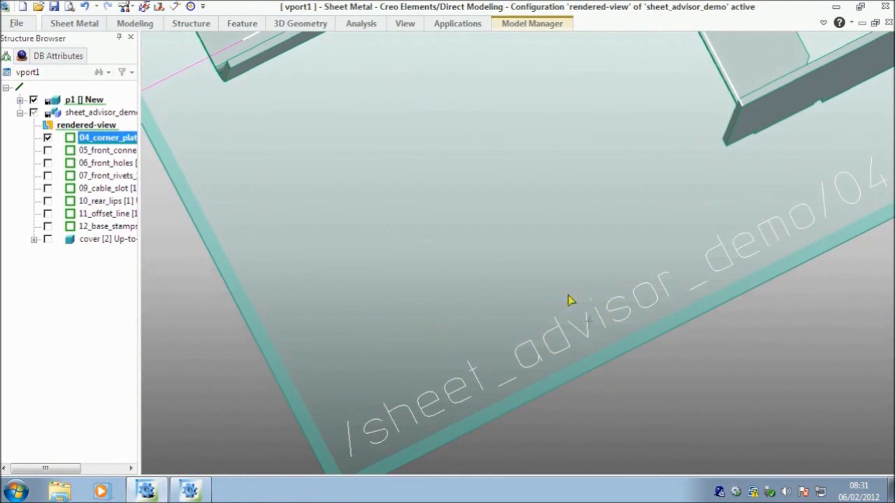
pyautogui.moveTo(540, 256); pyautogui.dragTo(550, 405, button='middle')
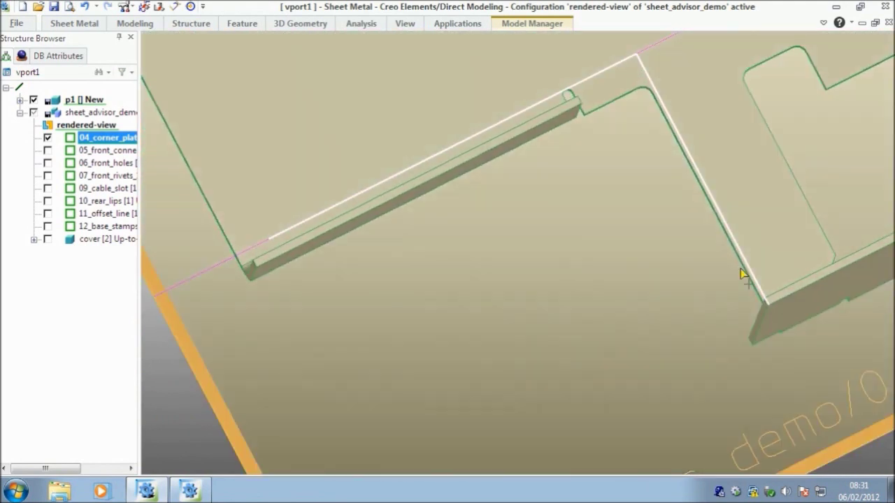
# Add a 38 mm corner flange by polyline along the 04_corner_plate workplane.
pyautogui.click(216, 412)
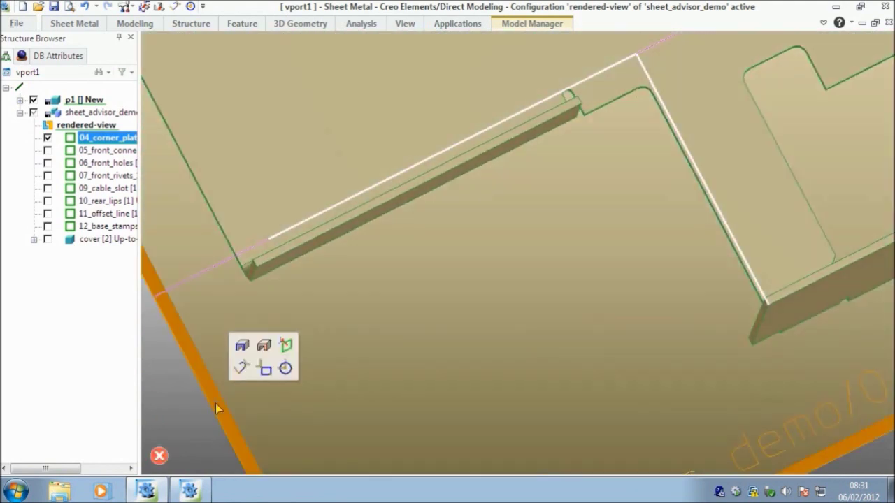
pyautogui.click(263, 344)
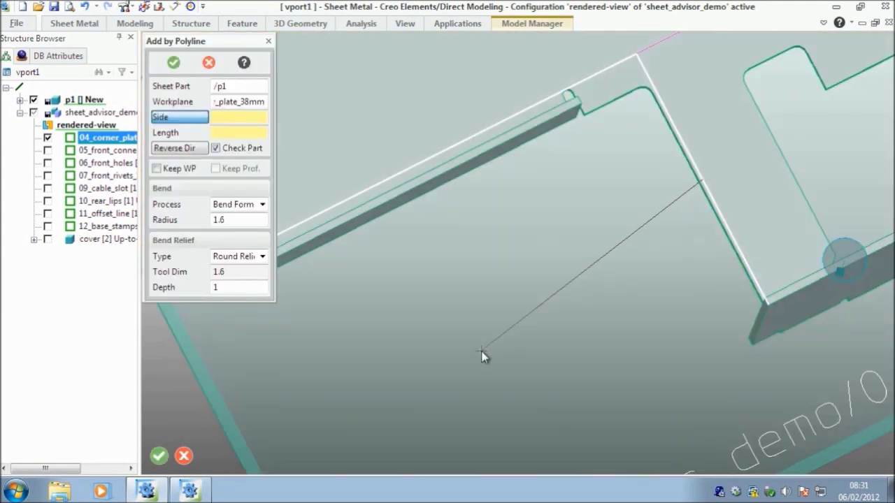
pyautogui.click(481, 351)
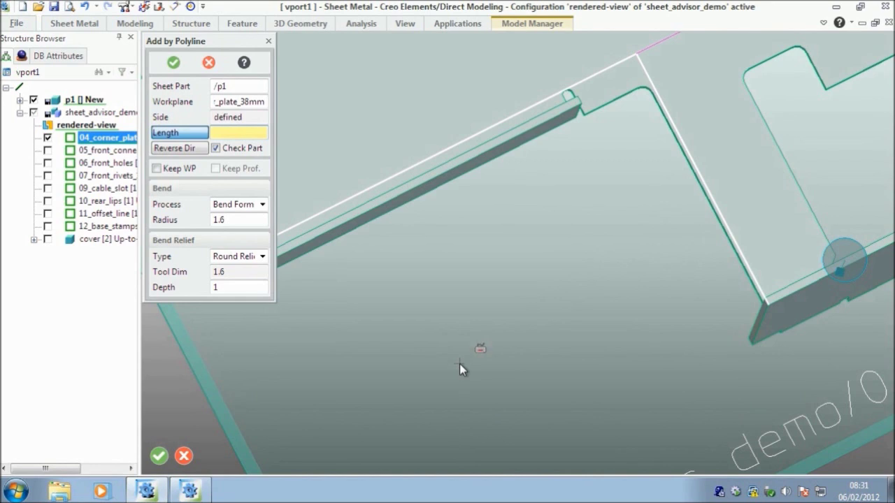
pyautogui.press('Return')
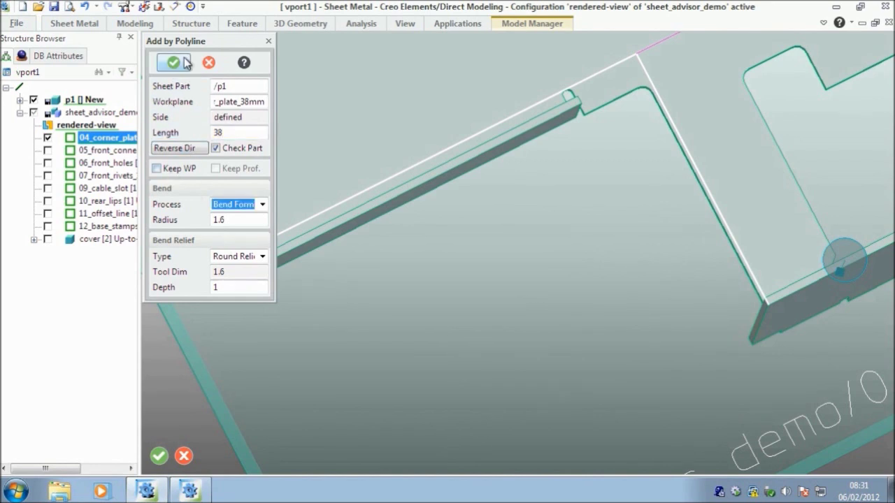
pyautogui.click(173, 62)
pyautogui.moveTo(350, 272); pyautogui.dragTo(433, 283, button='middle')
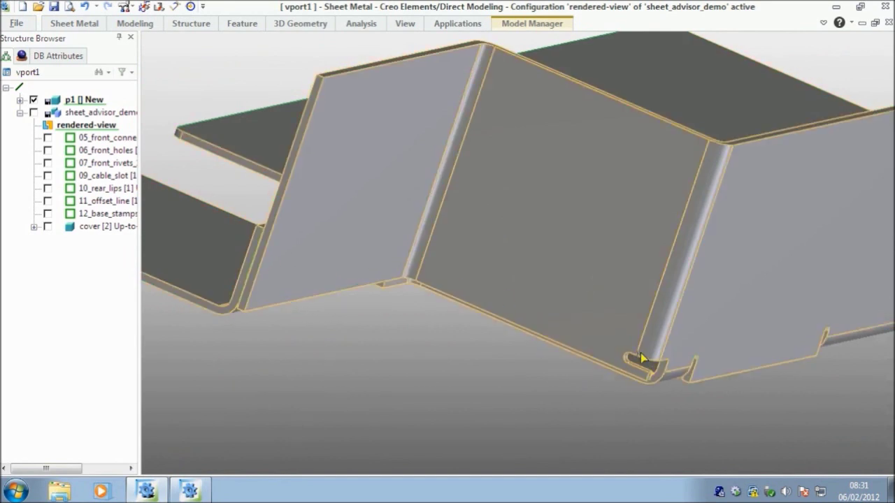
# Set 05_front_connection as the active workplane.
pyautogui.click(105, 139)
pyautogui.rightClick(105, 139)
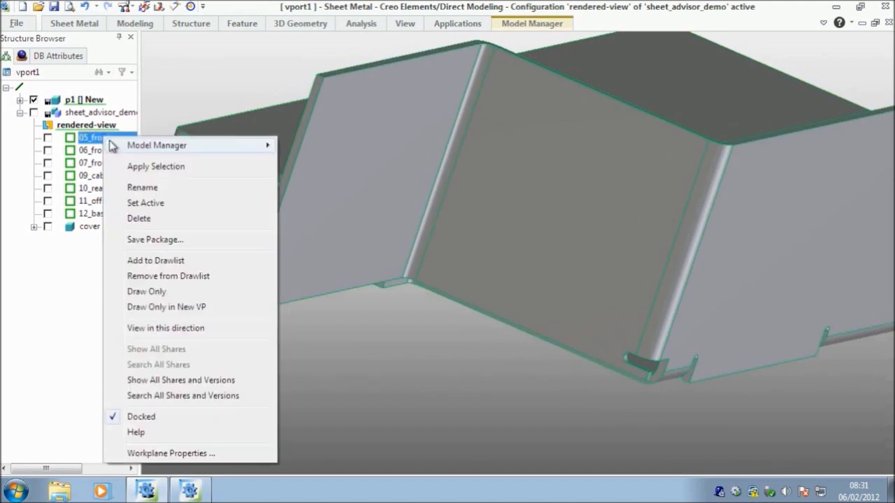
pyautogui.click(167, 208)
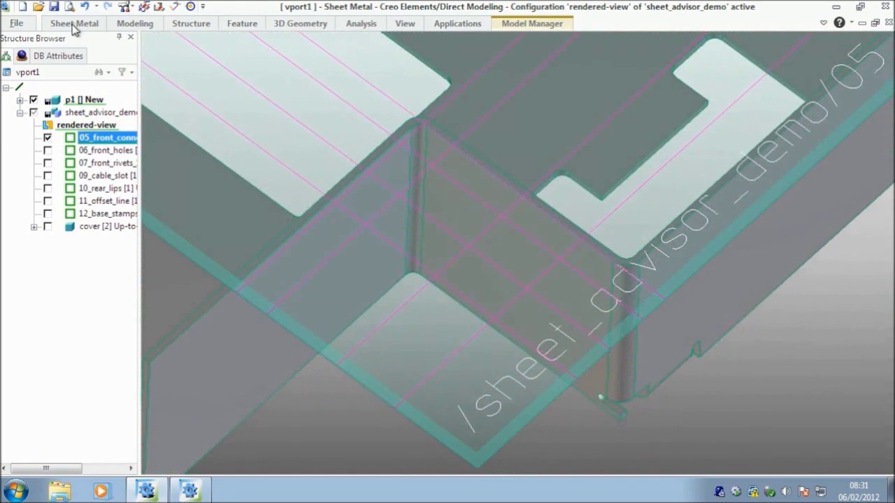
# Overdraw the corner edges into a closed notched profile with a jog at the upper corner.
pyautogui.click(133, 25)
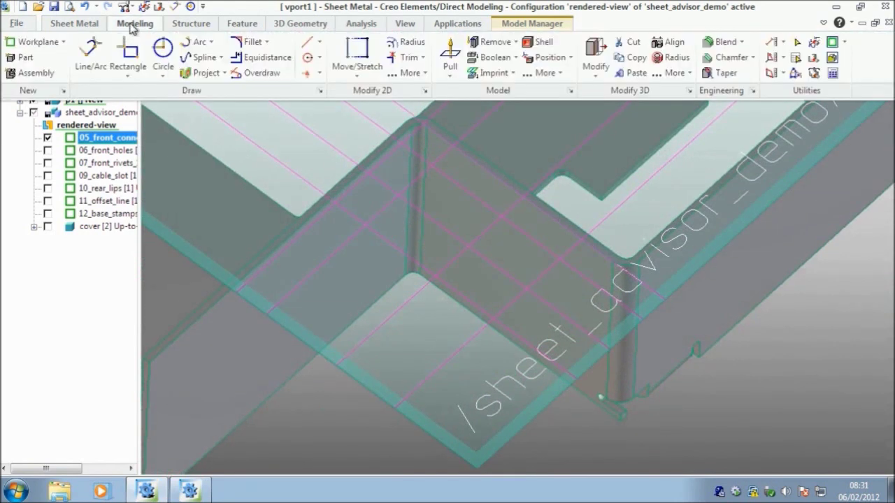
pyautogui.click(253, 75)
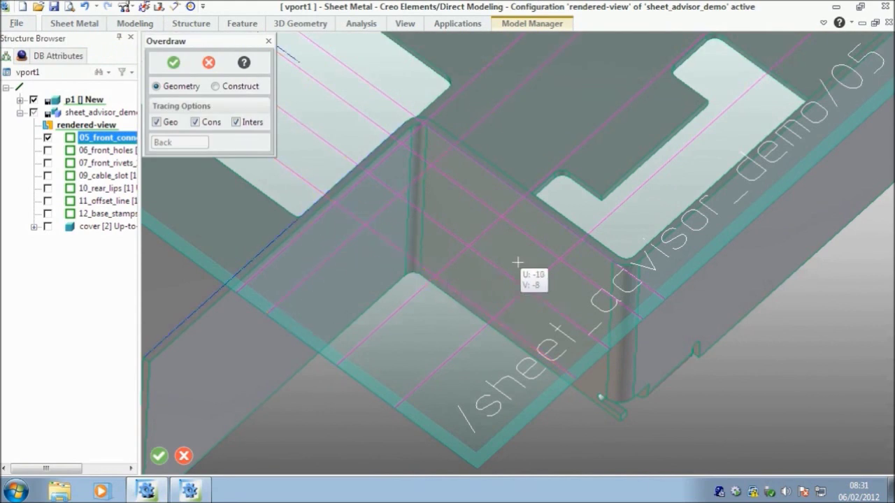
pyautogui.click(581, 239)
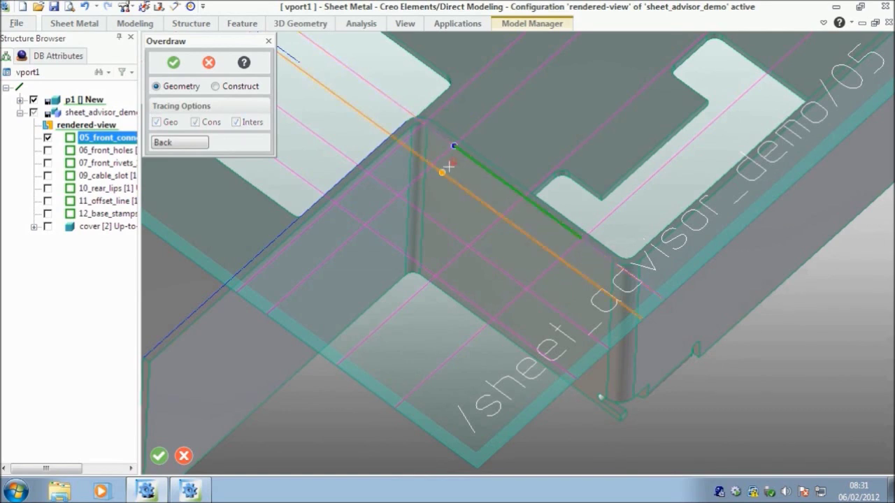
pyautogui.click(413, 148)
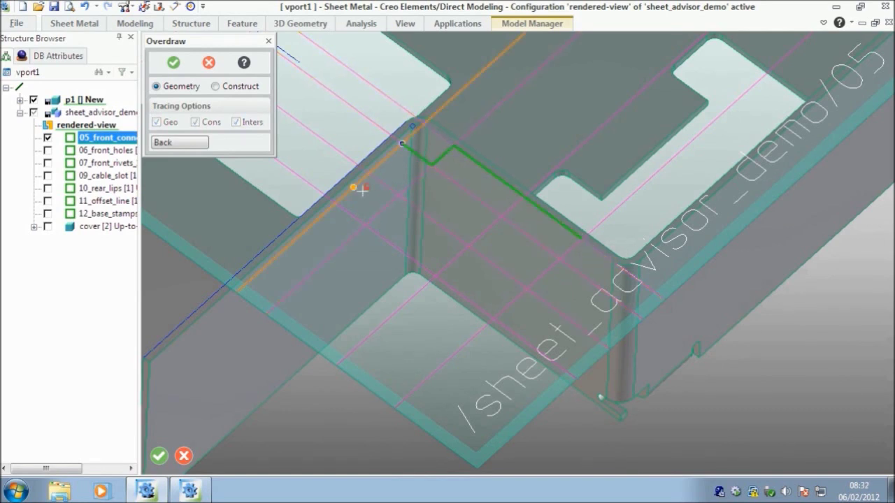
pyautogui.click(467, 297)
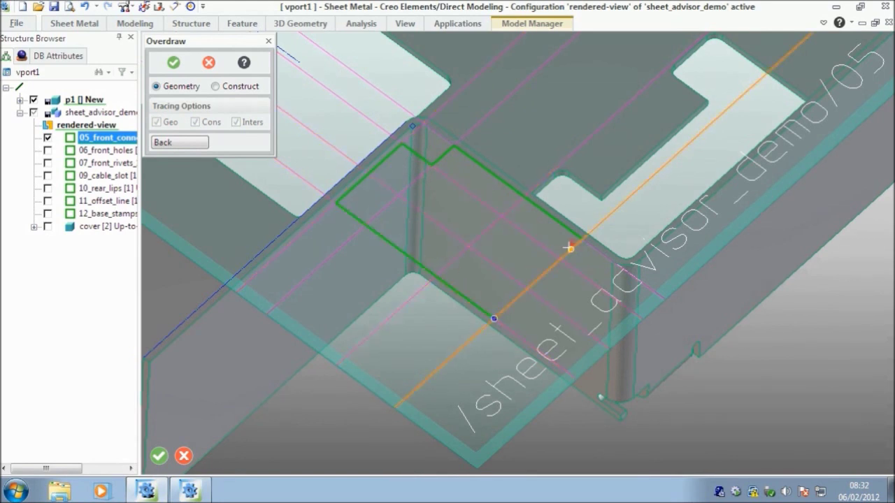
pyautogui.click(544, 247)
pyautogui.click(544, 246)
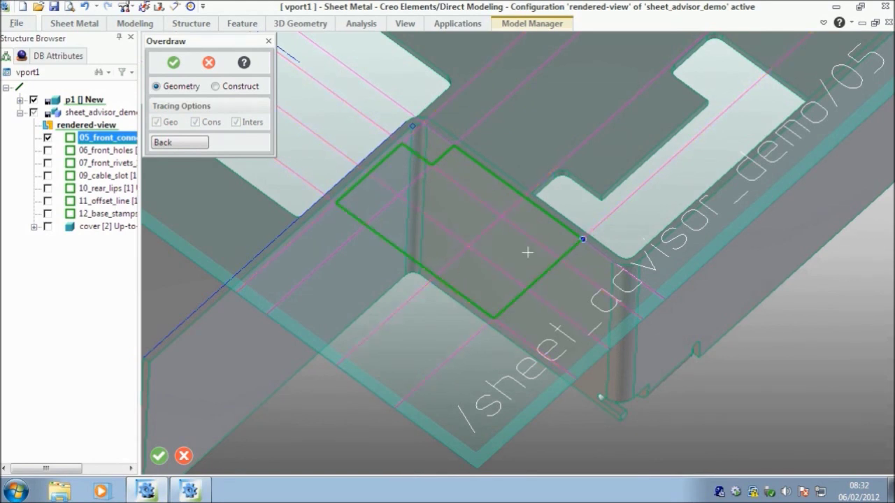
pyautogui.middleClick(527, 253)
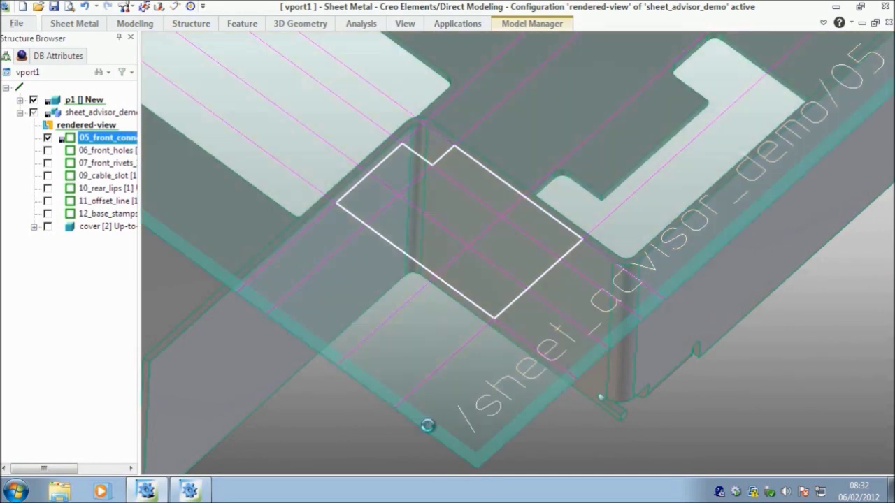
# Add a connecting sheet from the traced outline at the chassis corner, keeping the workplane.
pyautogui.click(424, 424)
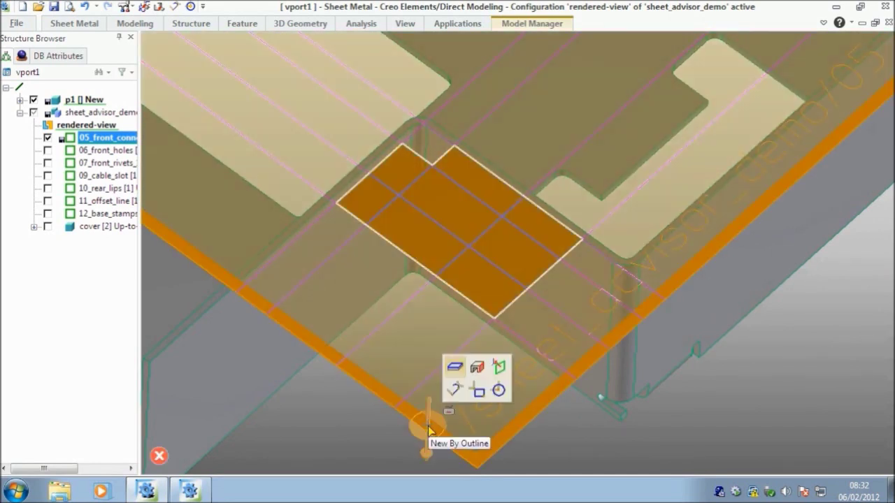
pyautogui.click(478, 368)
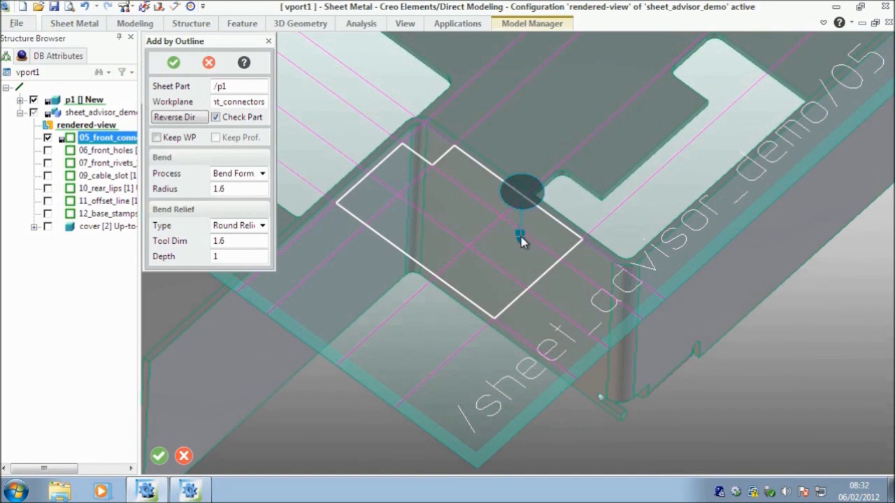
pyautogui.click(157, 138)
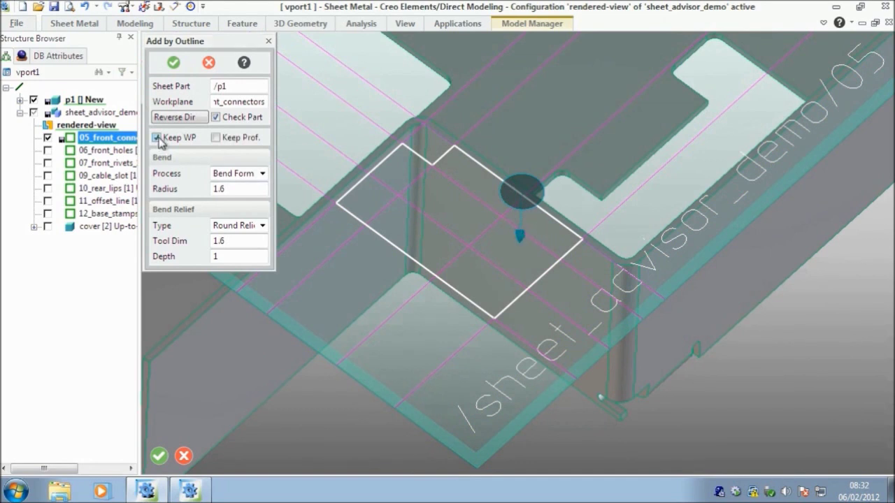
pyautogui.click(174, 63)
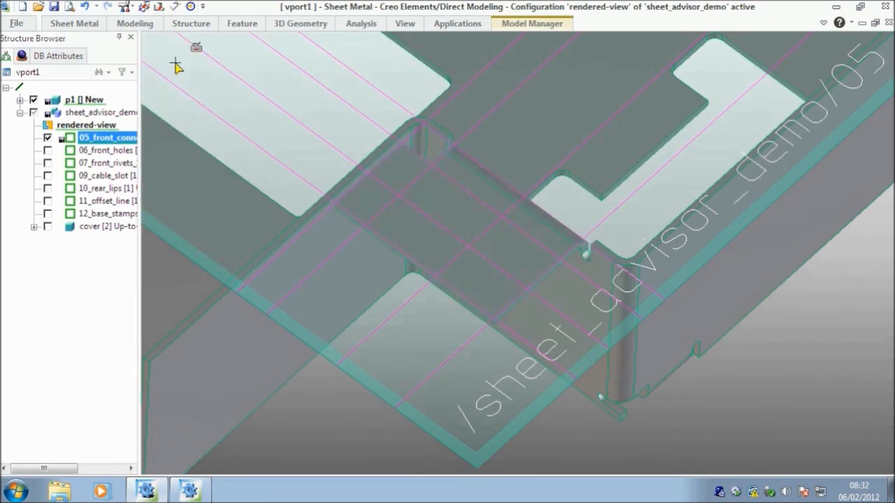
# Punch two round 3 mm holes in the corner tab, then delete the 05_front_connection workplane.
pyautogui.click(87, 27)
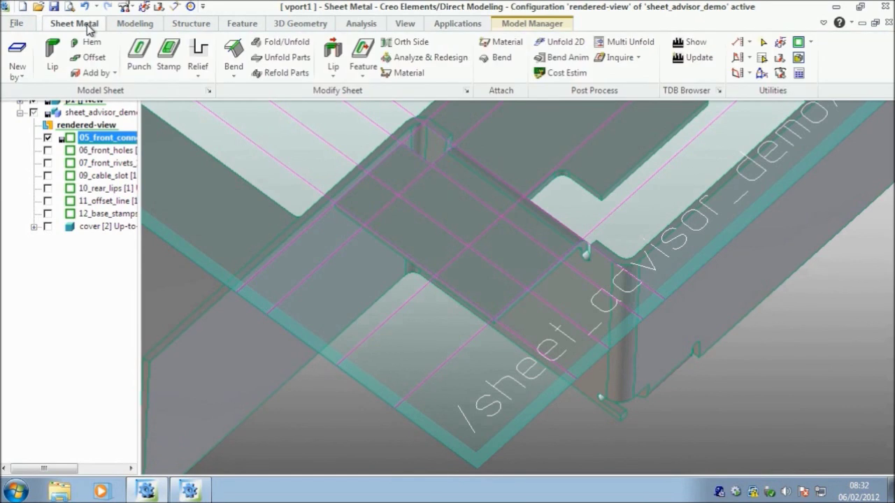
pyautogui.click(140, 54)
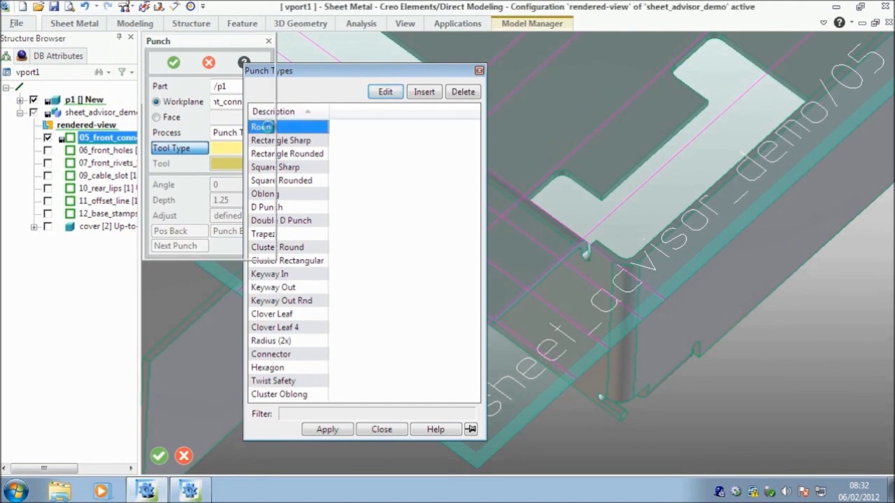
pyautogui.doubleClick(270, 128)
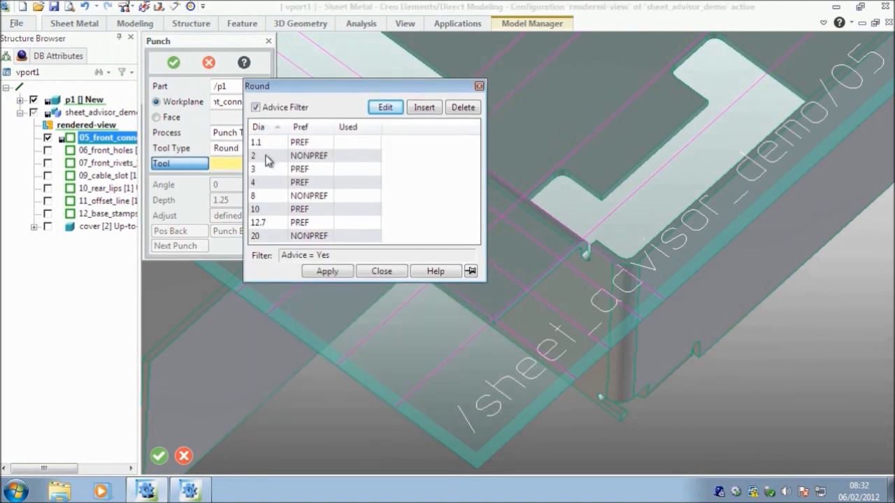
pyautogui.doubleClick(266, 172)
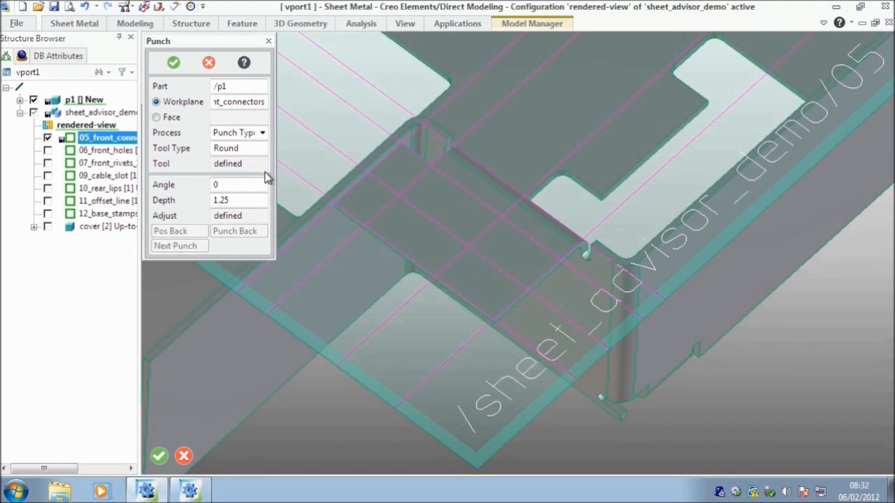
pyautogui.click(469, 247)
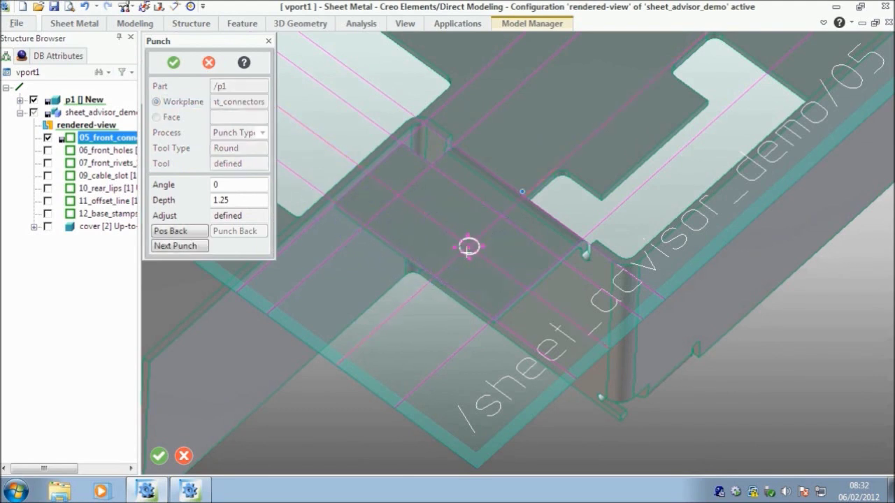
pyautogui.click(399, 195)
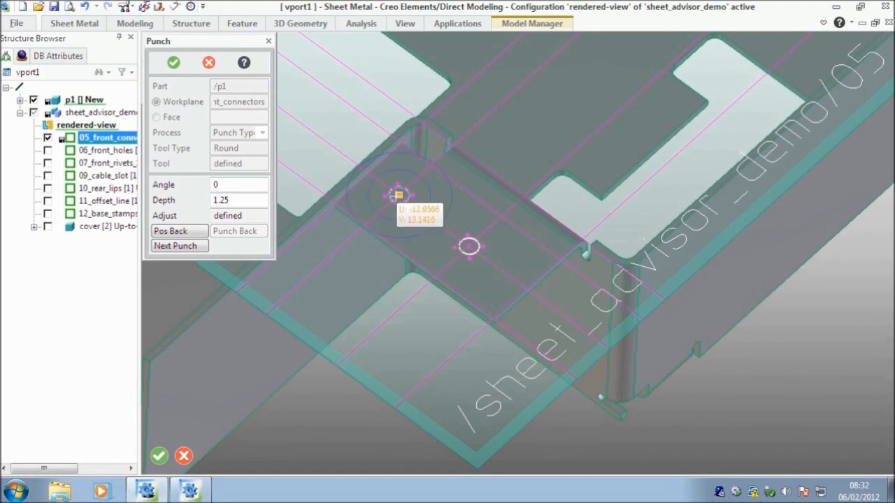
pyautogui.click(174, 64)
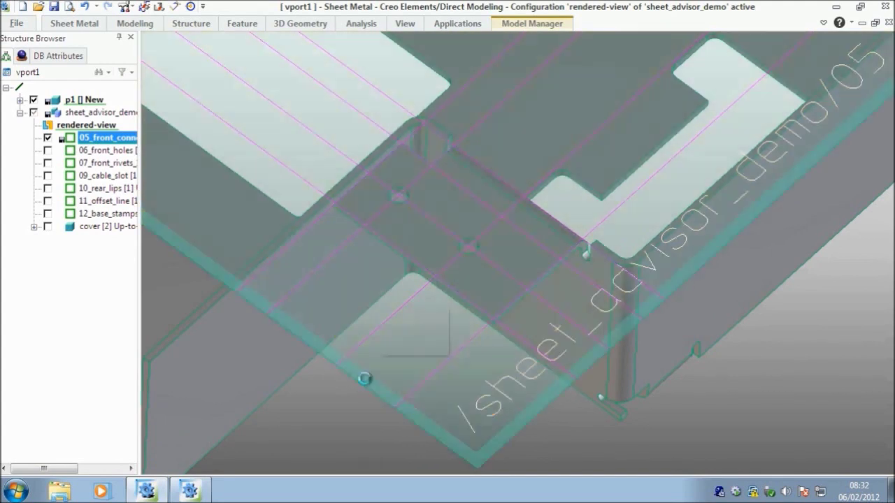
pyautogui.click(370, 382)
pyautogui.press('Delete')
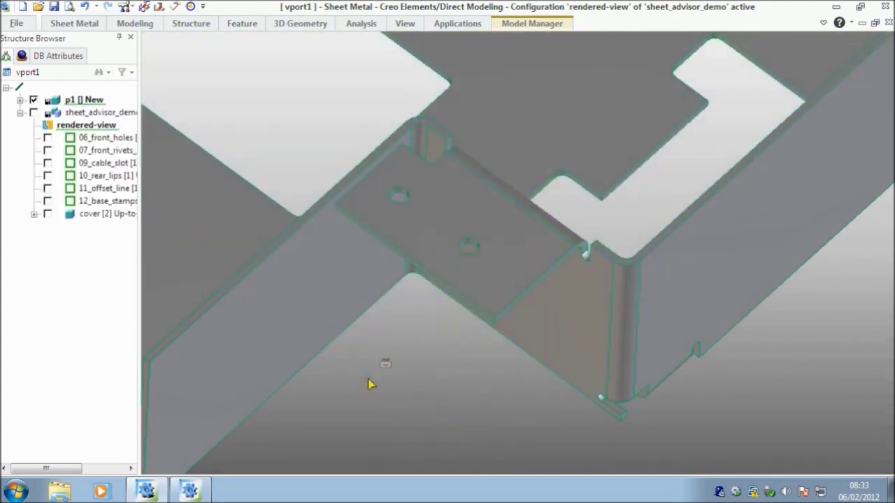
# Make 06_front_holes the active workplane and turn the front panel toward the viewer.
pyautogui.click(120, 142)
pyautogui.rightClick(123, 142)
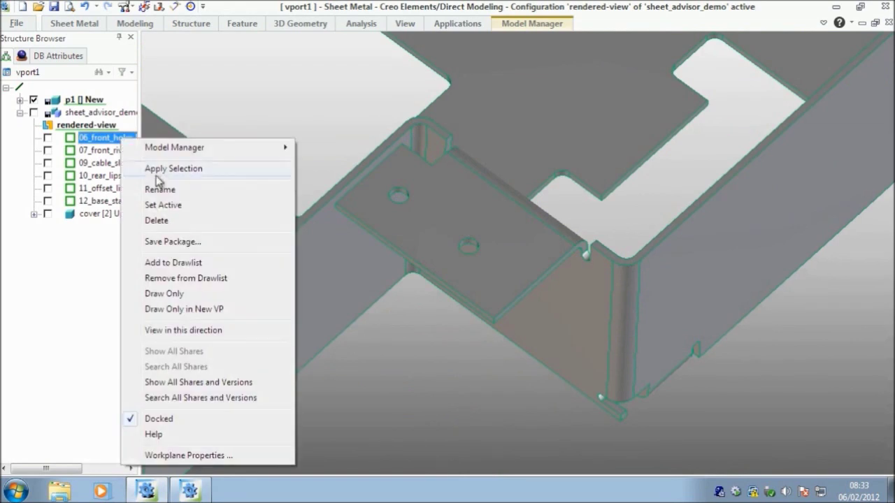
pyautogui.click(163, 206)
pyautogui.moveTo(364, 348); pyautogui.dragTo(368, 311, button='middle')
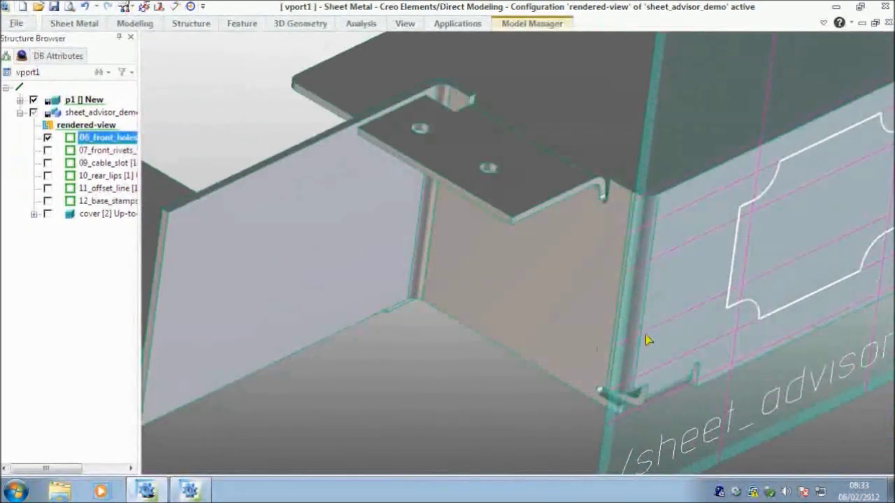
pyautogui.moveTo(704, 328); pyautogui.dragTo(339, 355, button='middle')
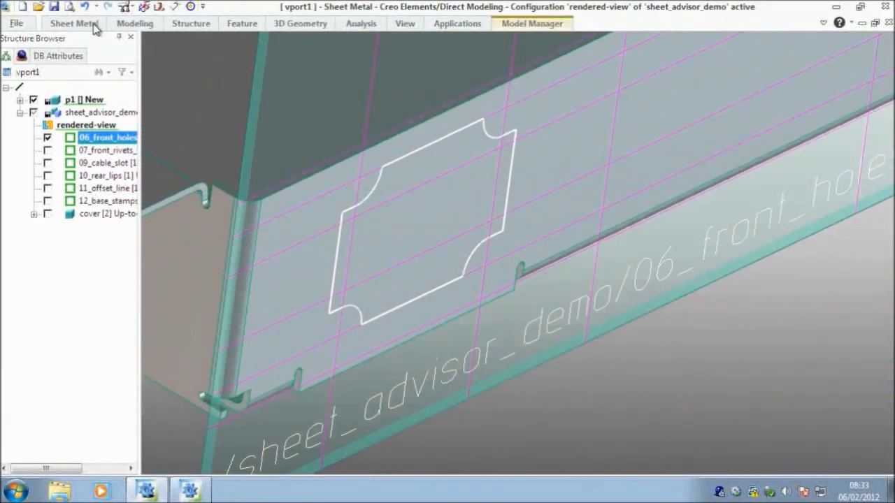
# Pull the 06_front_holes profile to cut the notched rectangular opening, keeping the workplane.
pyautogui.click(137, 26)
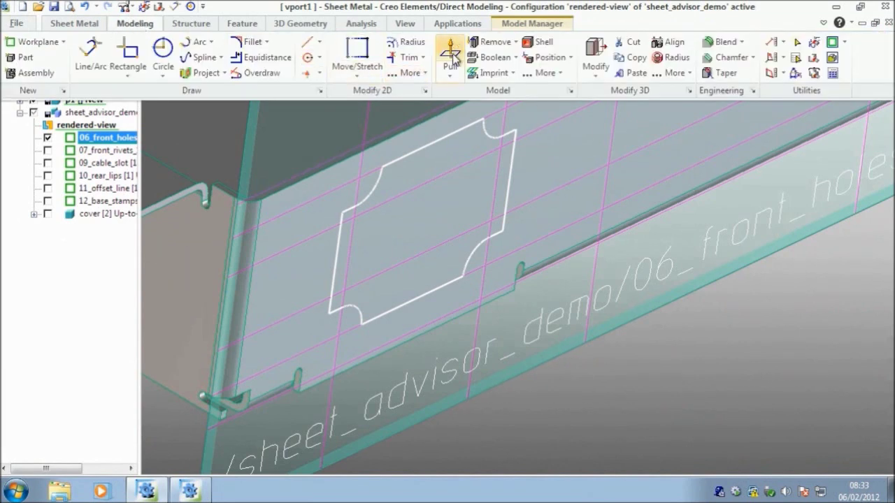
pyautogui.click(451, 49)
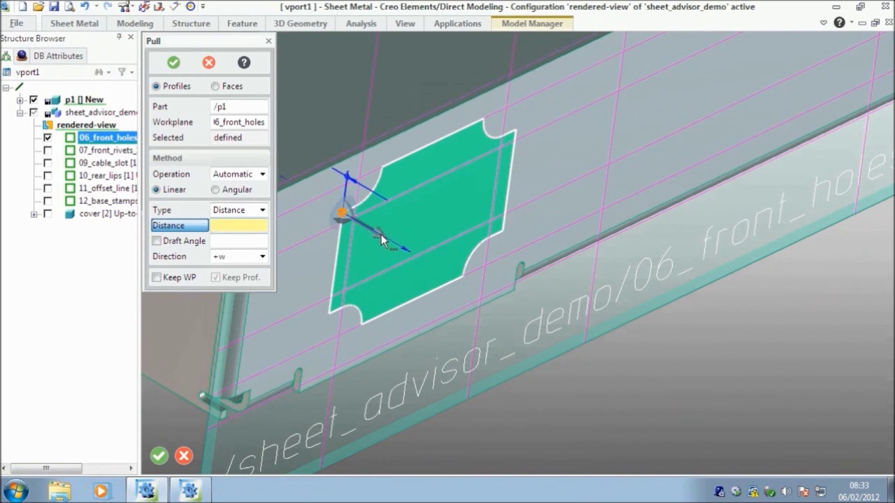
pyautogui.moveTo(381, 234); pyautogui.dragTo(329, 125)
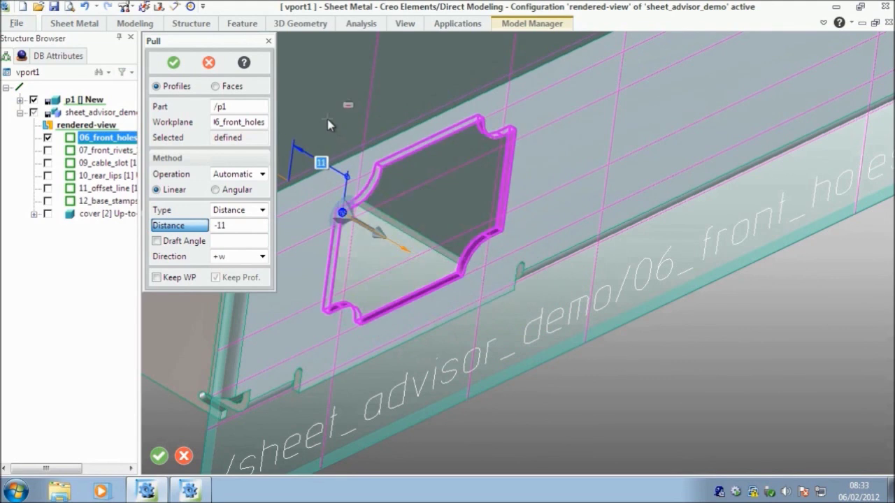
pyautogui.moveTo(328, 124); pyautogui.dragTo(329, 125)
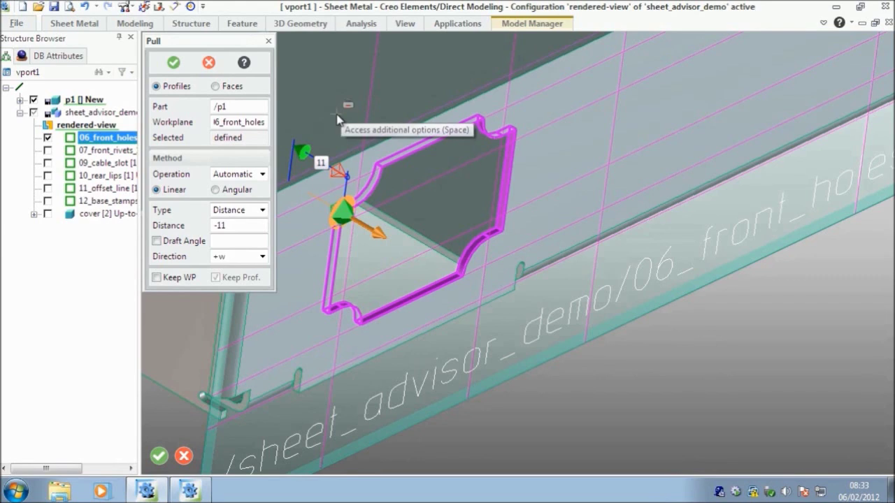
pyautogui.click(156, 276)
pyautogui.click(173, 62)
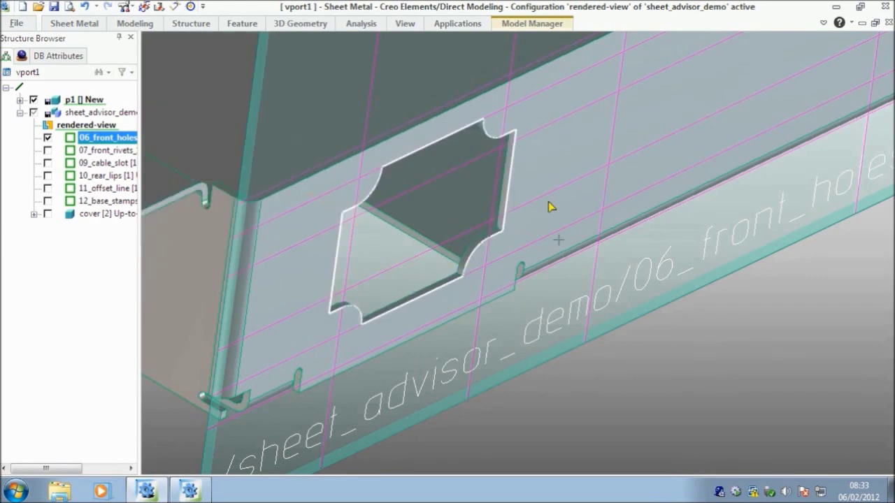
# Punch round holes at the four corners of the front cutout.
pyautogui.click(88, 28)
pyautogui.click(138, 50)
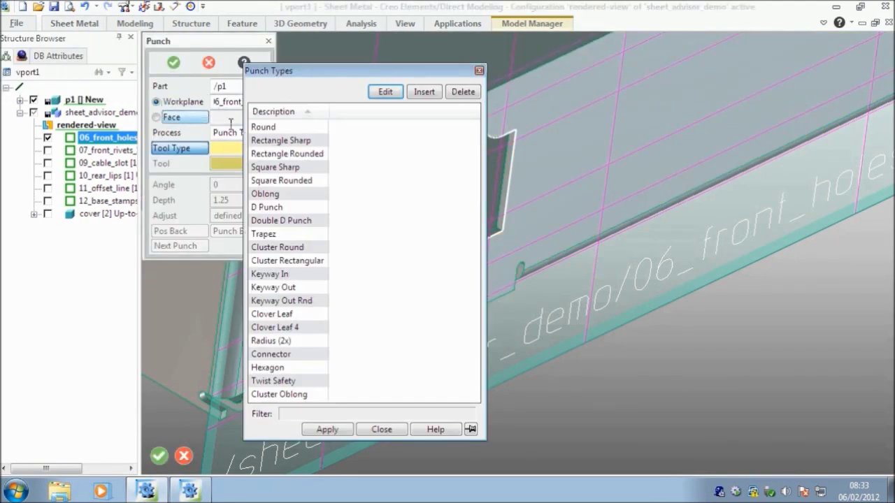
pyautogui.click(269, 127)
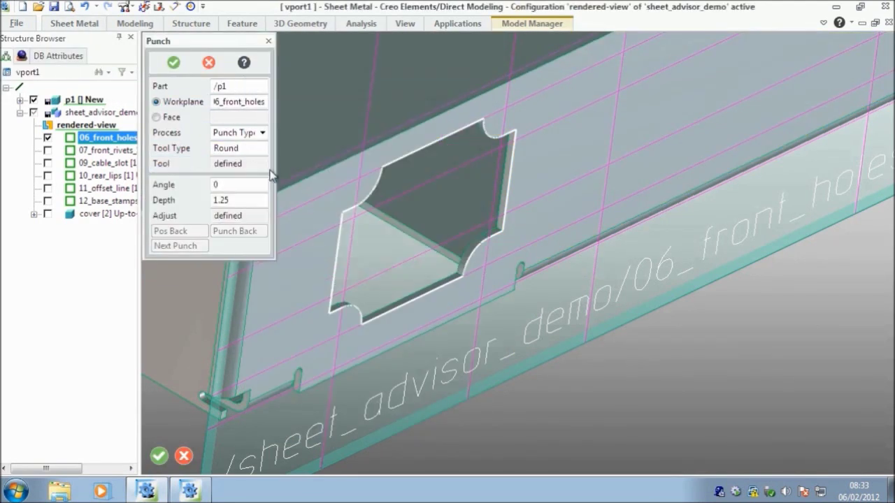
pyautogui.click(359, 178)
pyautogui.click(518, 112)
pyautogui.click(463, 274)
pyautogui.click(338, 336)
pyautogui.middleClick(660, 409)
# Bring the lower front wall into view and start a Stamp operation on it.
pyautogui.moveTo(655, 347); pyautogui.dragTo(650, 319, button='middle')
pyautogui.keyDown('ctrl'); pyautogui.moveTo(711, 209); pyautogui.dragTo(390, 438, button='middle'); pyautogui.keyUp('ctrl')
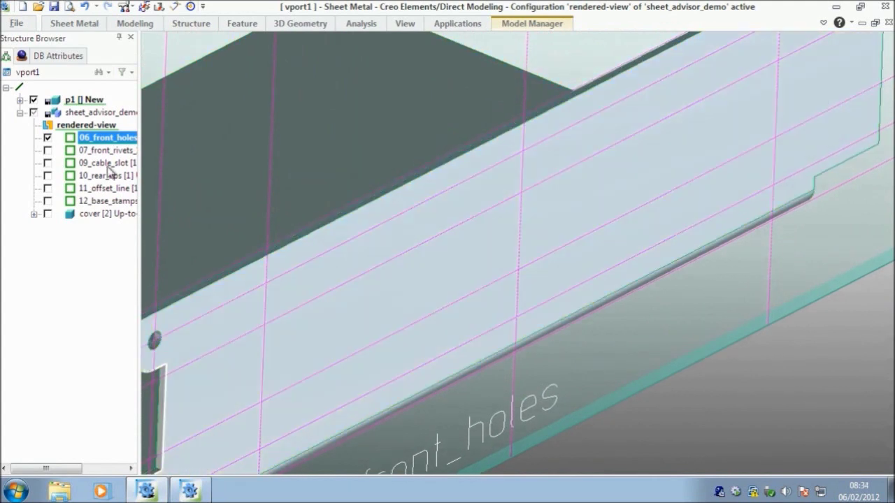
pyautogui.click(77, 23)
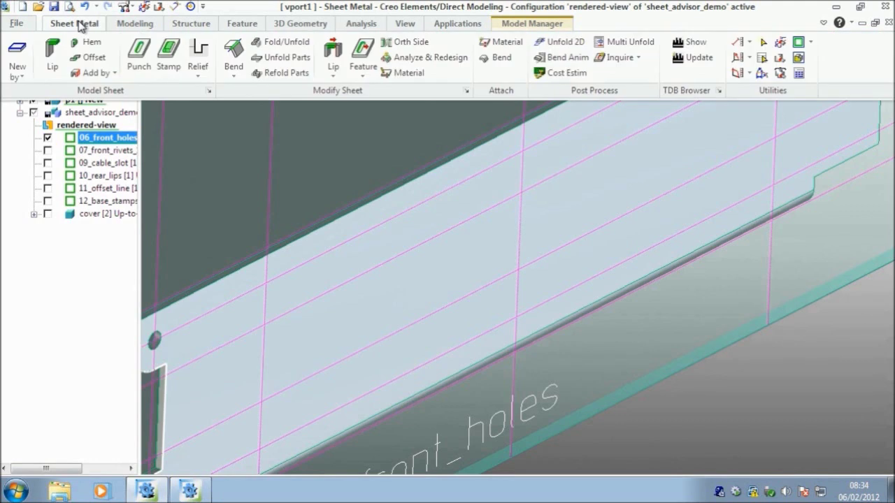
pyautogui.click(170, 54)
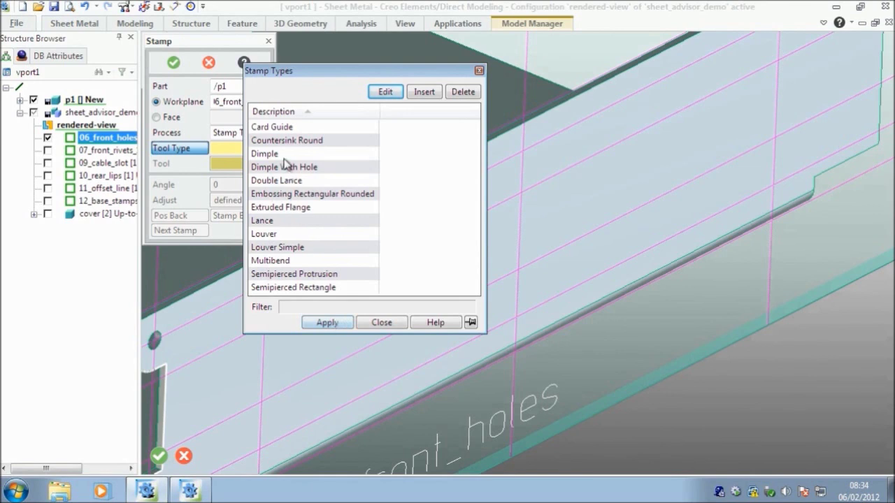
# Cancel the stamp and set up an Oblong punch with a chosen size instead.
pyautogui.click(382, 323)
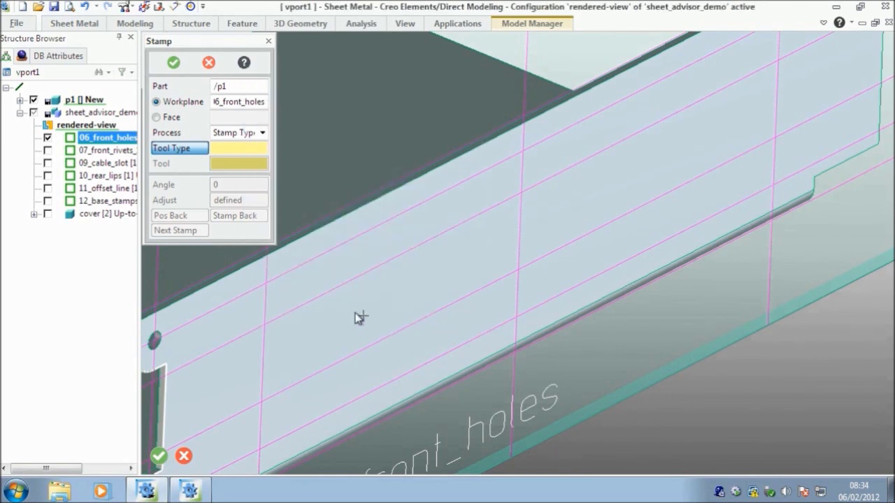
pyautogui.click(268, 40)
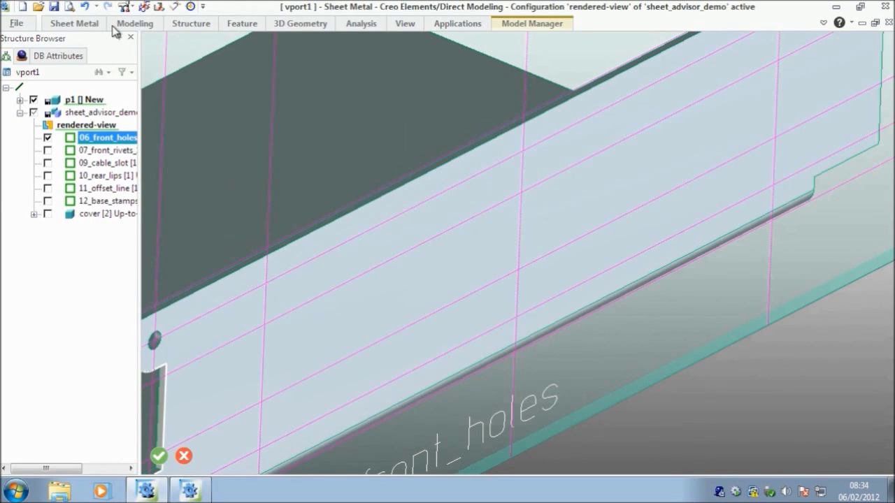
pyautogui.click(89, 28)
pyautogui.click(139, 60)
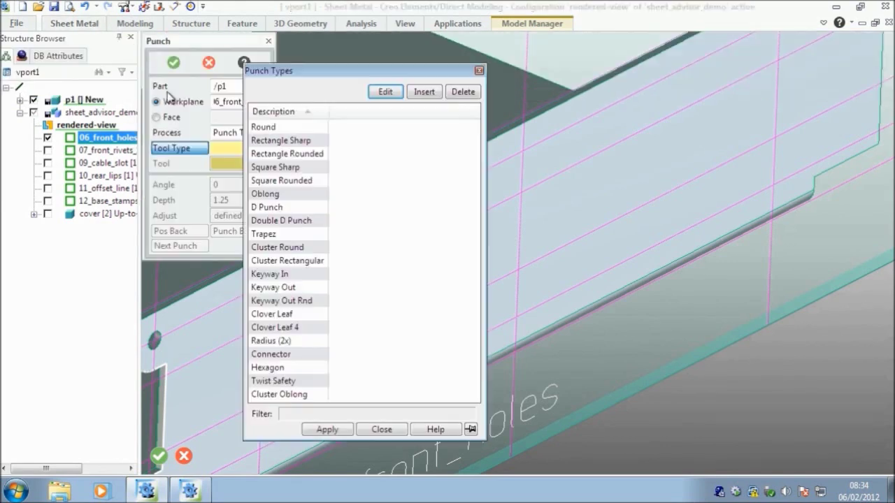
pyautogui.doubleClick(281, 196)
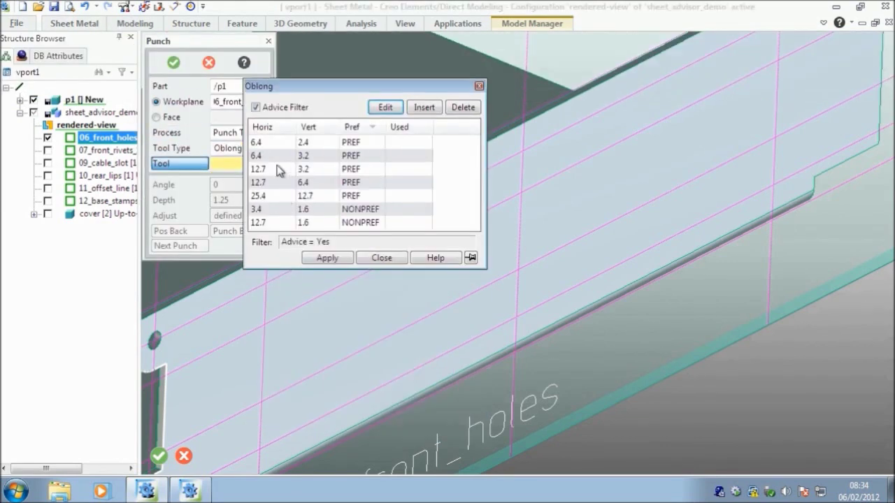
pyautogui.doubleClick(276, 156)
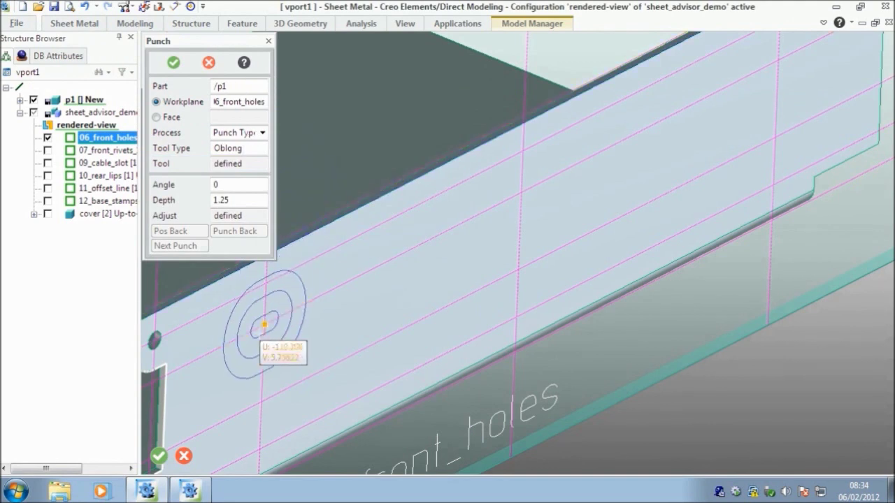
# Punch six oblong holes in three pairs along the front wall.
pyautogui.click(264, 324)
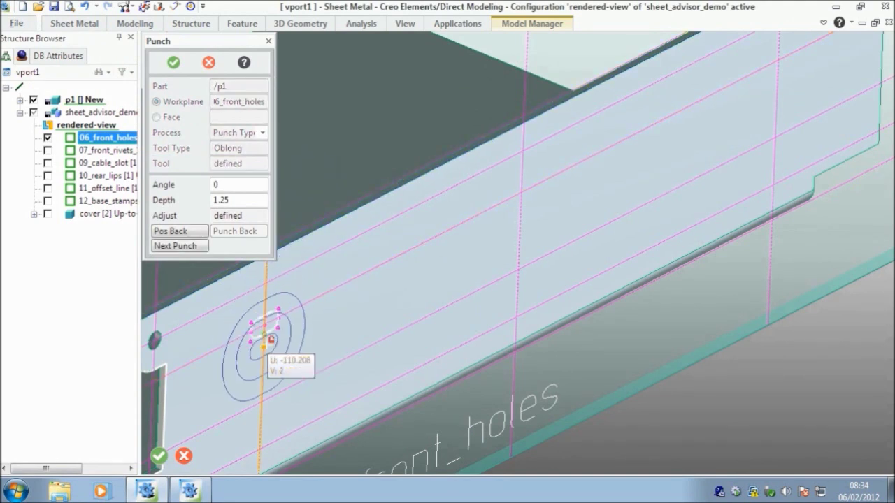
pyautogui.click(261, 398)
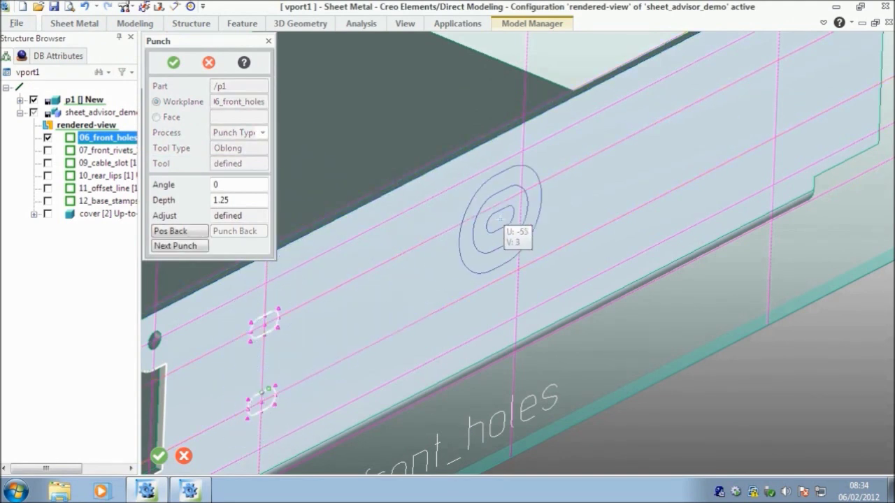
pyautogui.click(521, 190)
pyautogui.click(518, 268)
pyautogui.click(775, 138)
pyautogui.click(777, 62)
pyautogui.scroll(2, 661, 168)
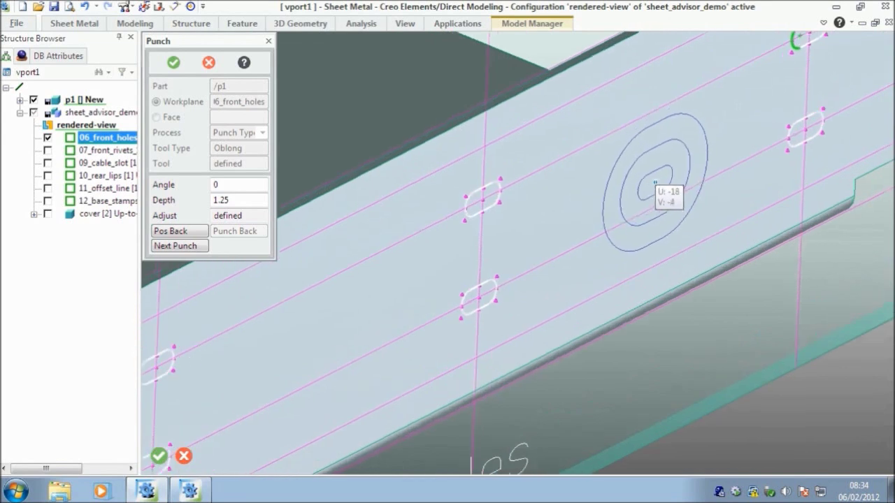
pyautogui.middleClick(654, 178)
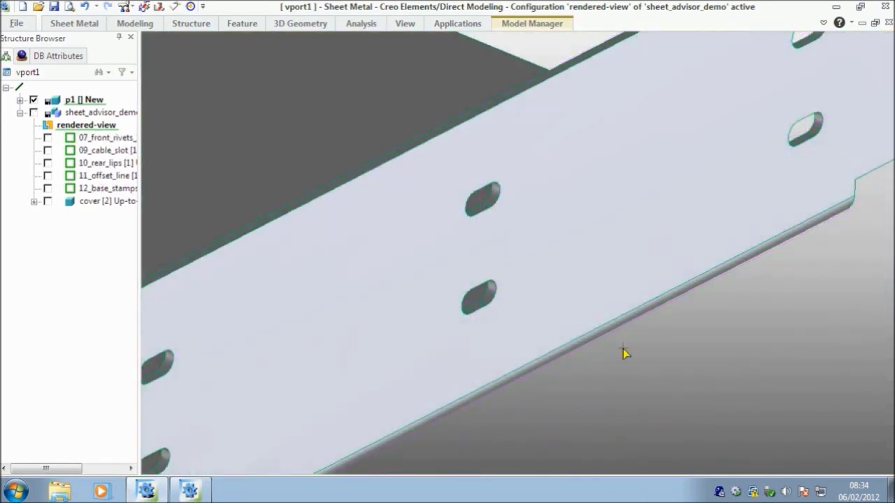
# Make 07_front_rivets the active workplane, view it square and fit, then tilt the view.
pyautogui.rightClick(114, 138)
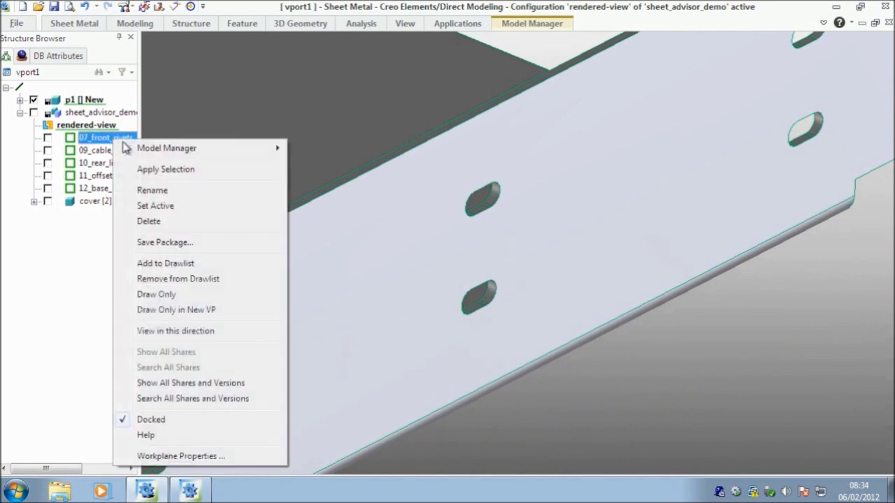
pyautogui.click(166, 206)
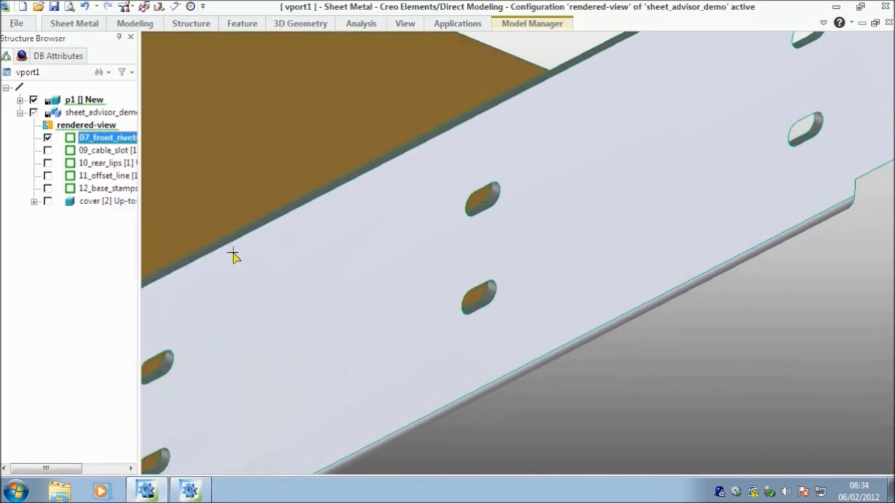
pyautogui.rightClick(709, 345)
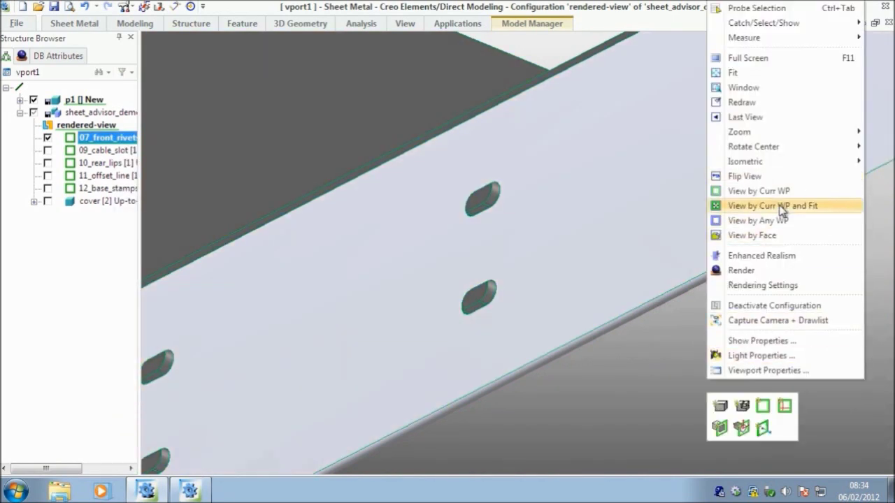
pyautogui.click(753, 207)
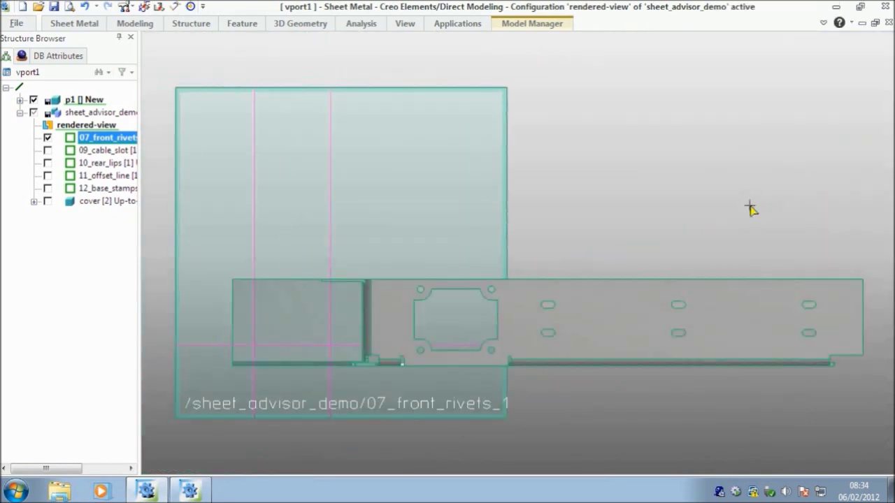
pyautogui.moveTo(445, 369); pyautogui.dragTo(632, 451, button='middle')
pyautogui.scroll(2, 539, 394)
pyautogui.keyDown('shift'); pyautogui.moveTo(502, 380); pyautogui.dragTo(467, 351, button='middle'); pyautogui.keyUp('shift')
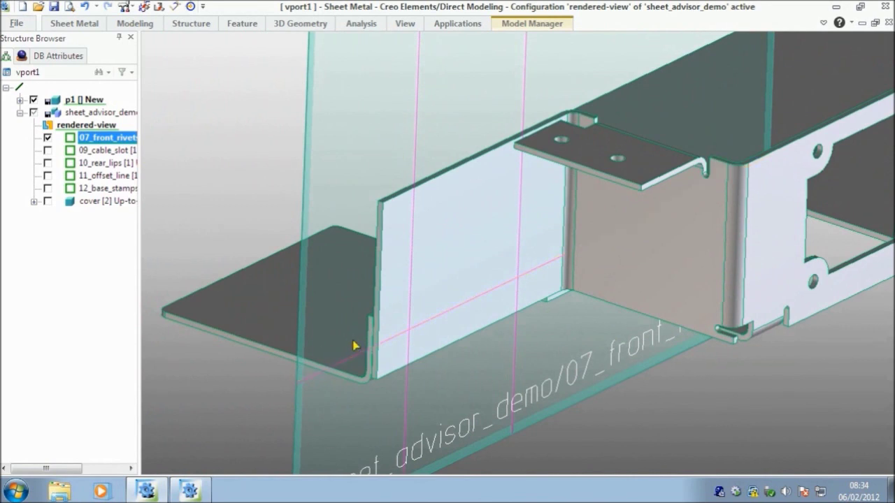
# Punch two round rivet holes with depth 3 in the vertical flange.
pyautogui.click(70, 26)
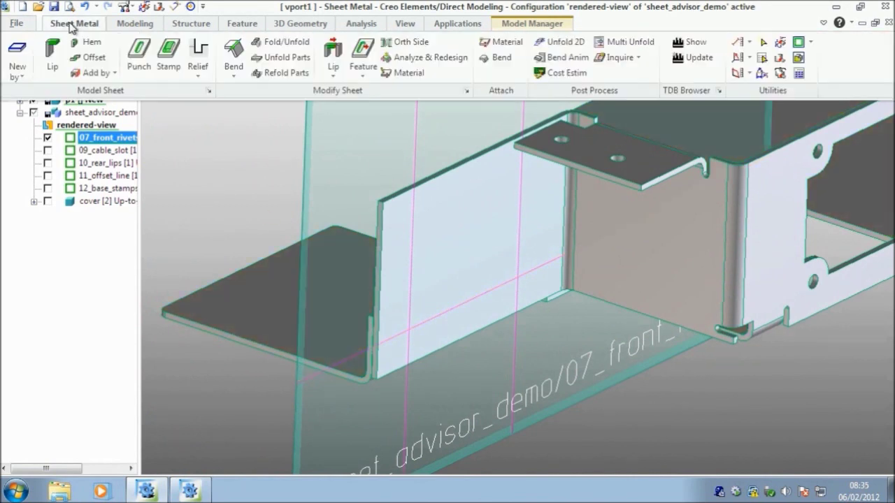
pyautogui.click(134, 58)
pyautogui.doubleClick(265, 127)
pyautogui.doubleClick(264, 169)
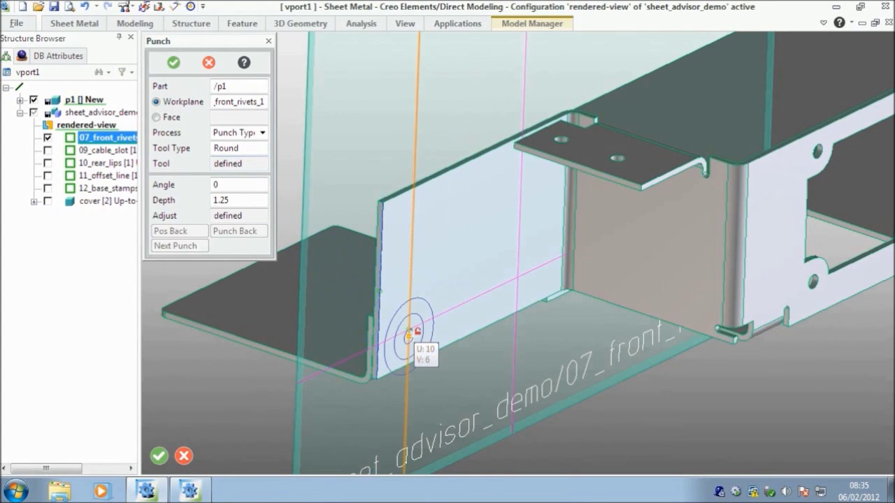
pyautogui.click(232, 200)
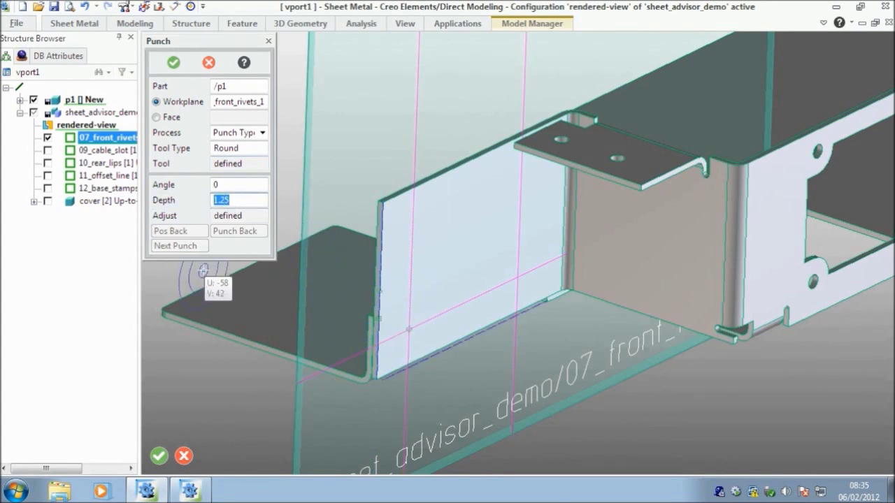
pyautogui.write('3')
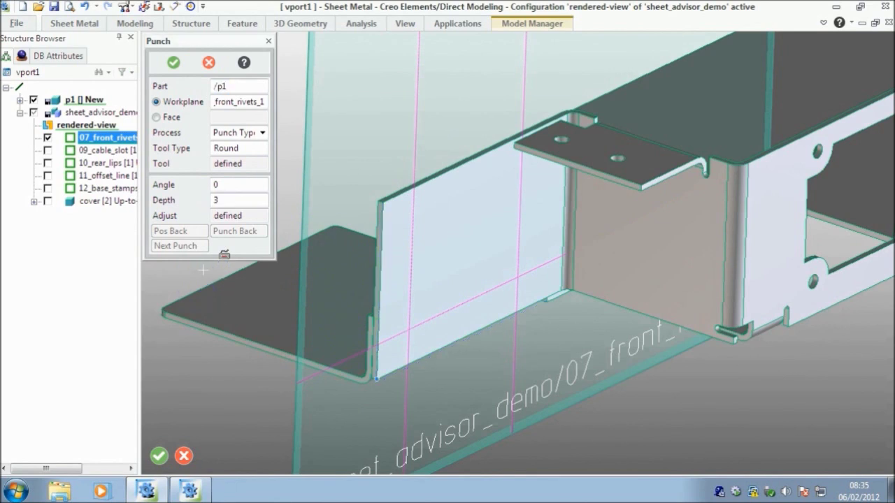
pyautogui.click(409, 330)
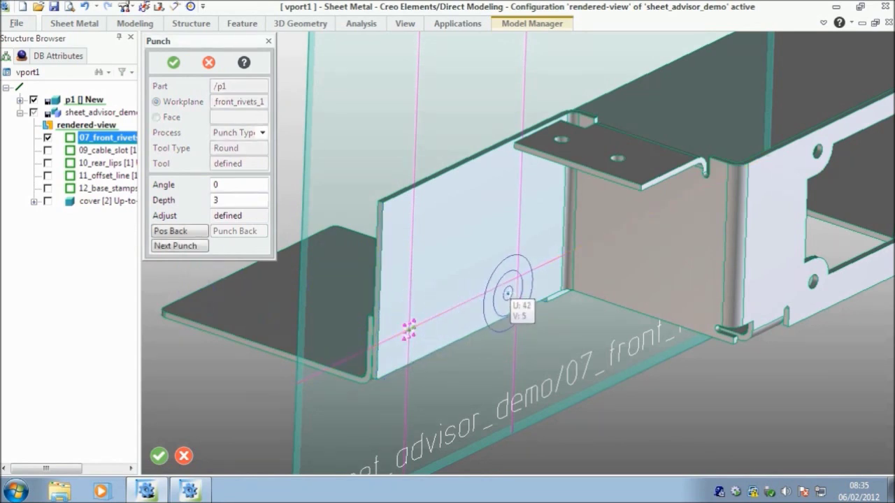
pyautogui.click(517, 277)
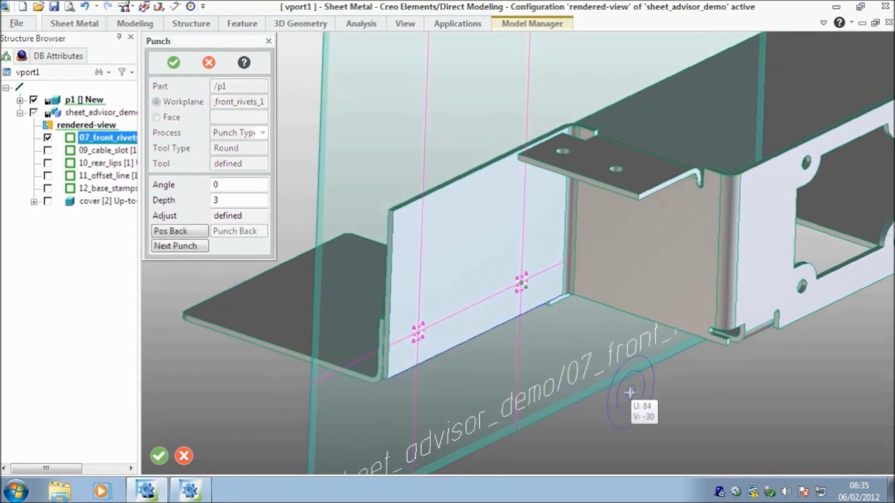
pyautogui.middleClick(629, 398)
# Delete the 07_front_rivets workplane.
pyautogui.moveTo(442, 386); pyautogui.dragTo(470, 341, button='middle')
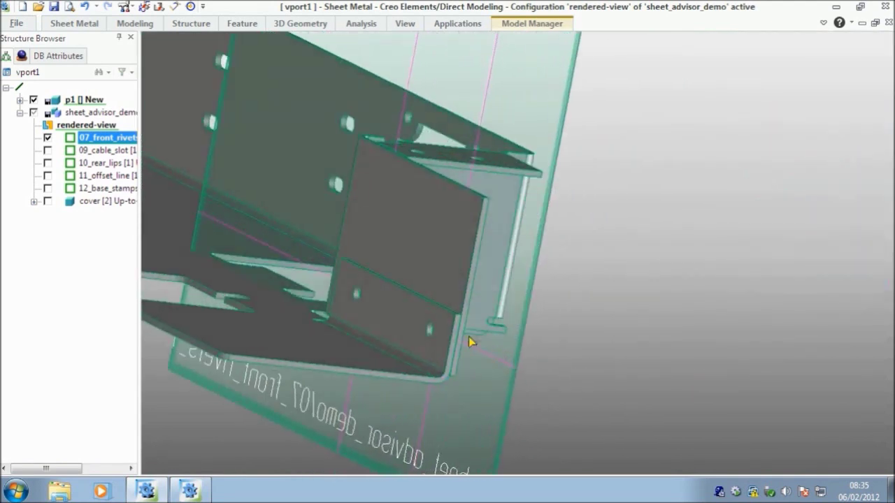
pyautogui.click(520, 351)
pyautogui.press('Delete')
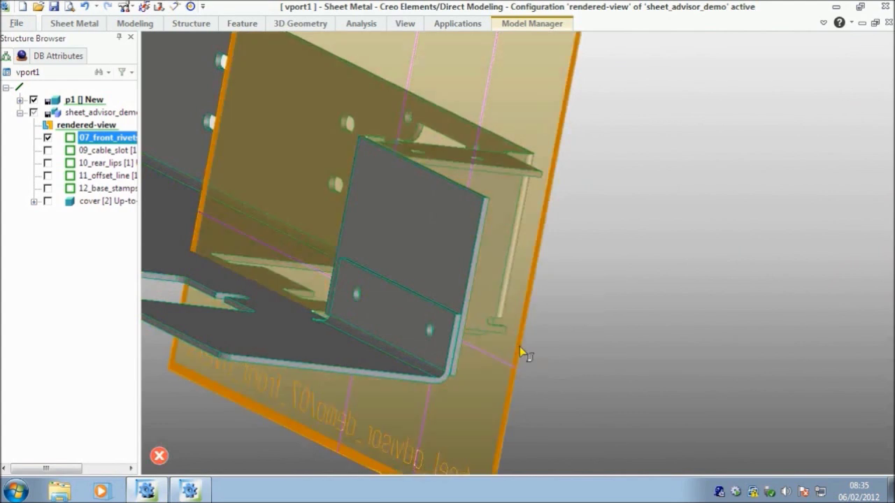
pyautogui.middleClick(520, 351)
pyautogui.moveTo(520, 351); pyautogui.dragTo(297, 327, button='middle')
# Make 09_cable_slot the active workplane and orbit the model.
pyautogui.click(112, 138)
pyautogui.rightClick(116, 140)
pyautogui.click(170, 207)
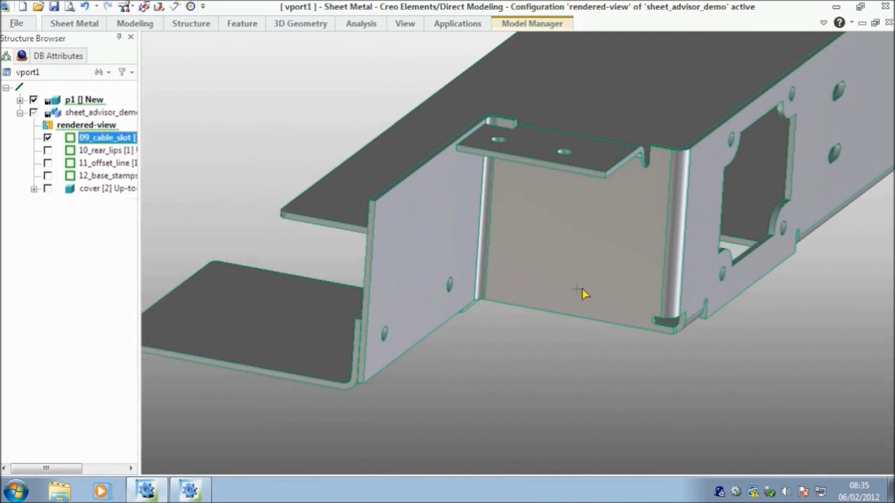
pyautogui.moveTo(585, 294); pyautogui.dragTo(286, 332, button='middle')
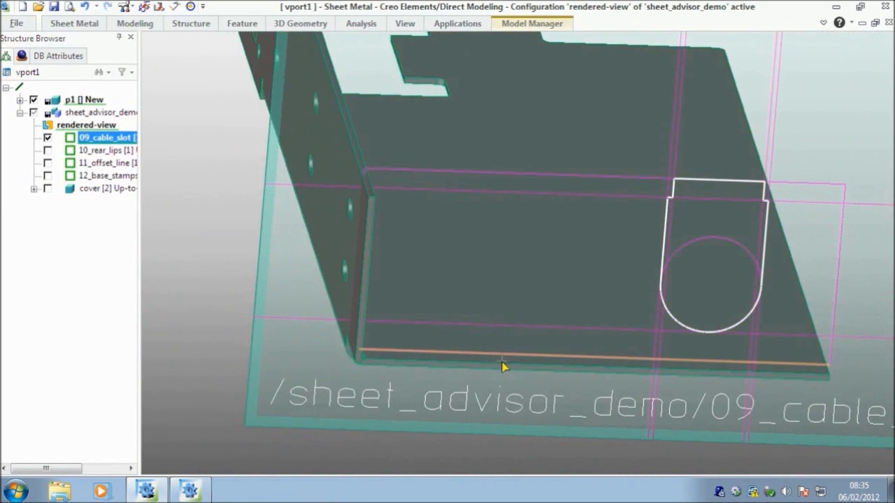
# Add a lip of length 38 on the base's lower edge with a left distance of 10.
pyautogui.click(502, 365)
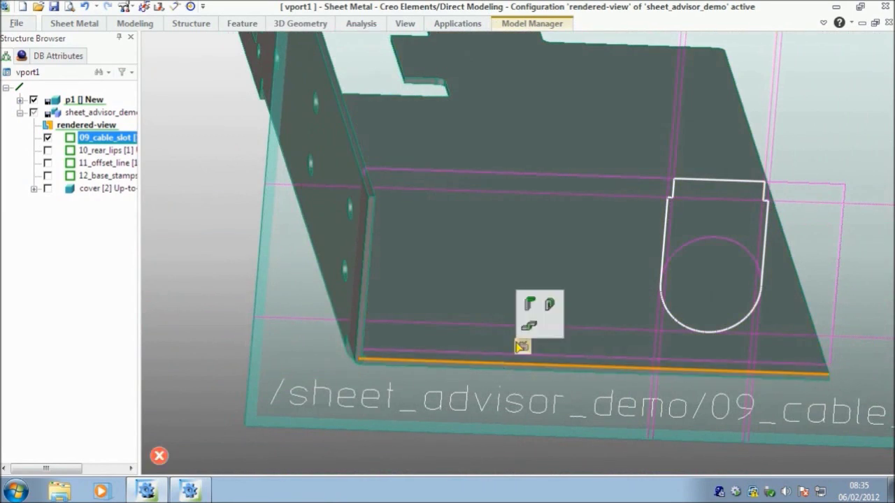
pyautogui.click(529, 304)
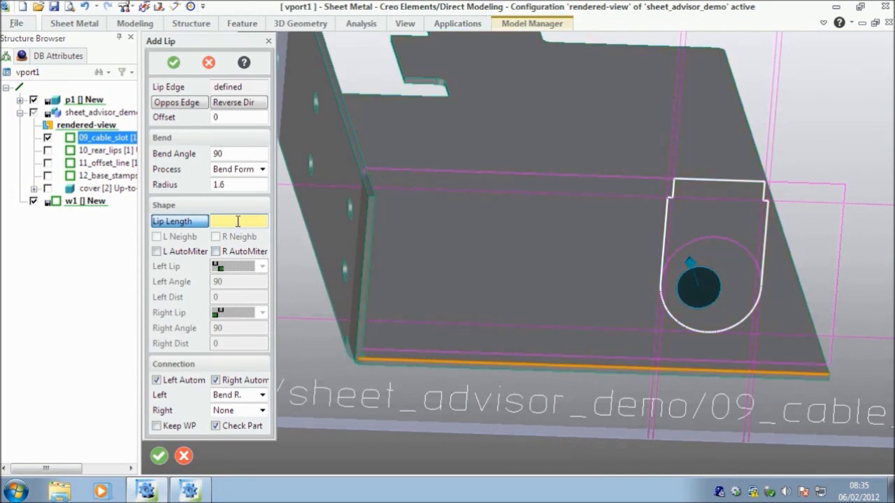
pyautogui.press('Return')
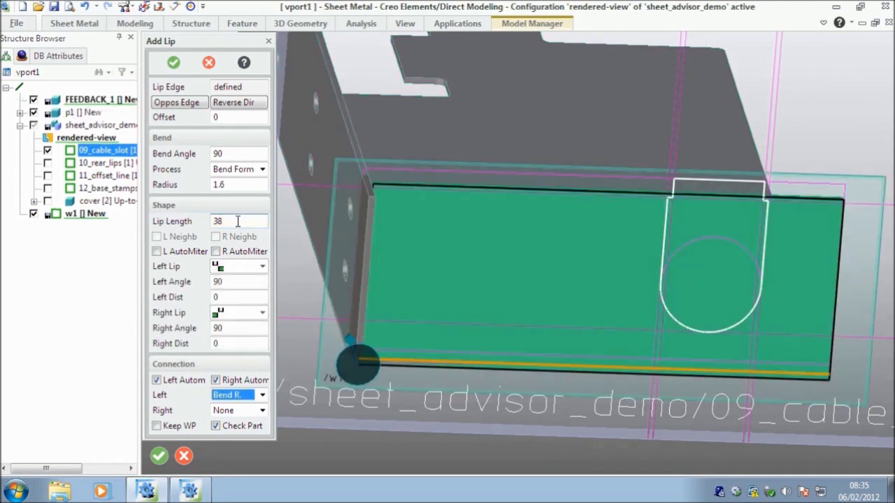
pyautogui.moveTo(465, 310); pyautogui.dragTo(396, 359, button='middle')
pyautogui.moveTo(370, 330); pyautogui.dragTo(397, 291, button='middle')
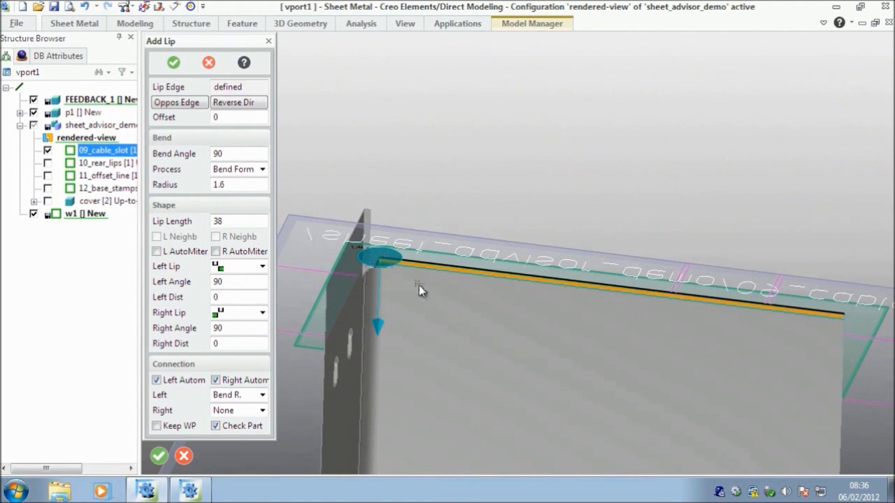
pyautogui.moveTo(420, 288); pyautogui.dragTo(372, 429, button='middle')
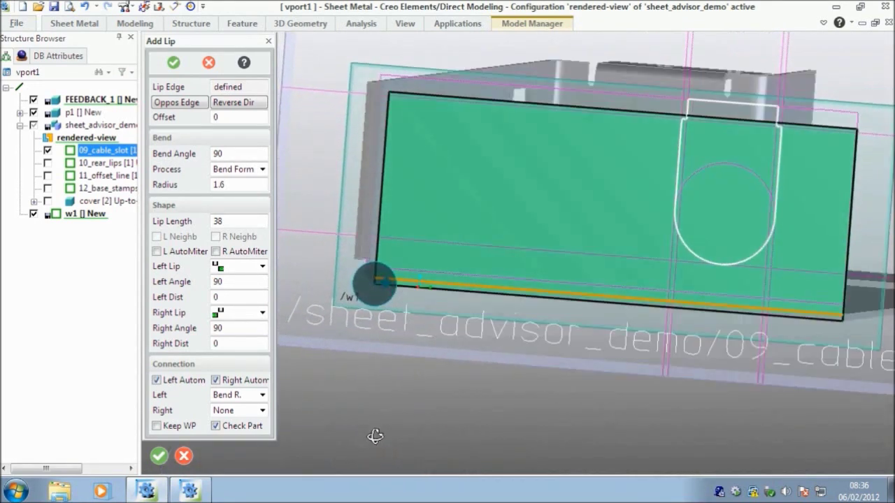
pyautogui.click(221, 297)
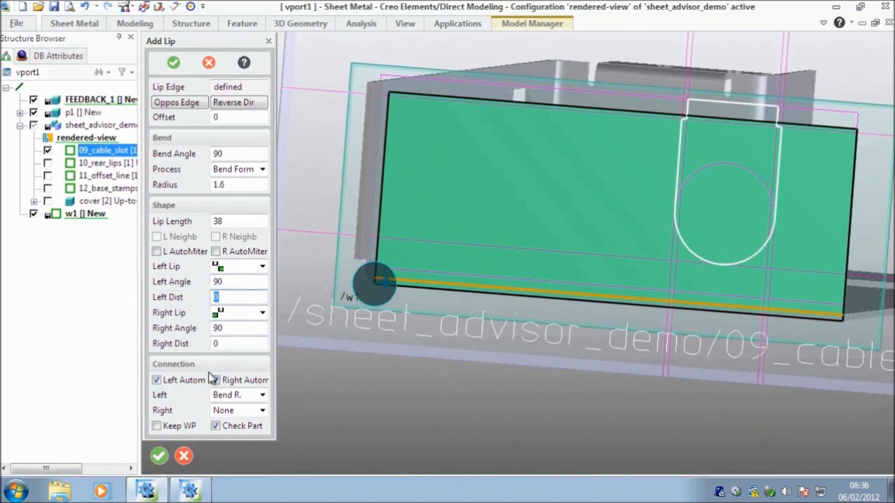
pyautogui.write('10')
pyautogui.press('Return')
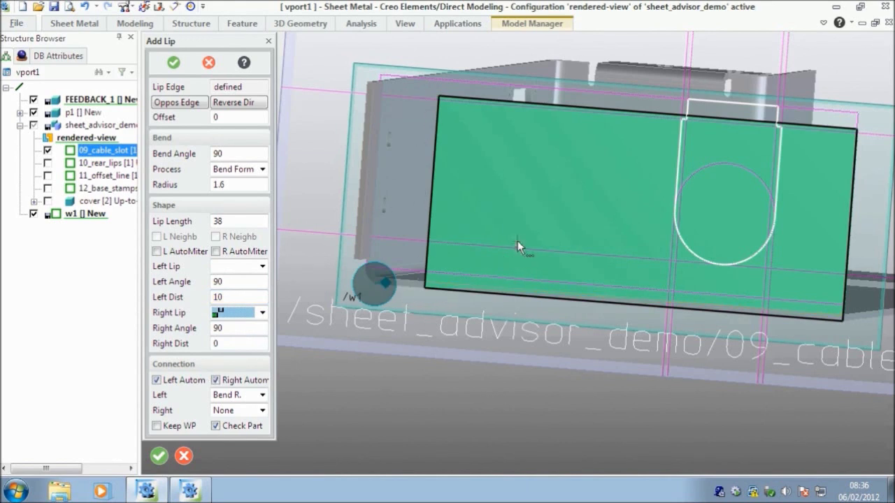
pyautogui.moveTo(519, 241); pyautogui.dragTo(594, 283, button='middle')
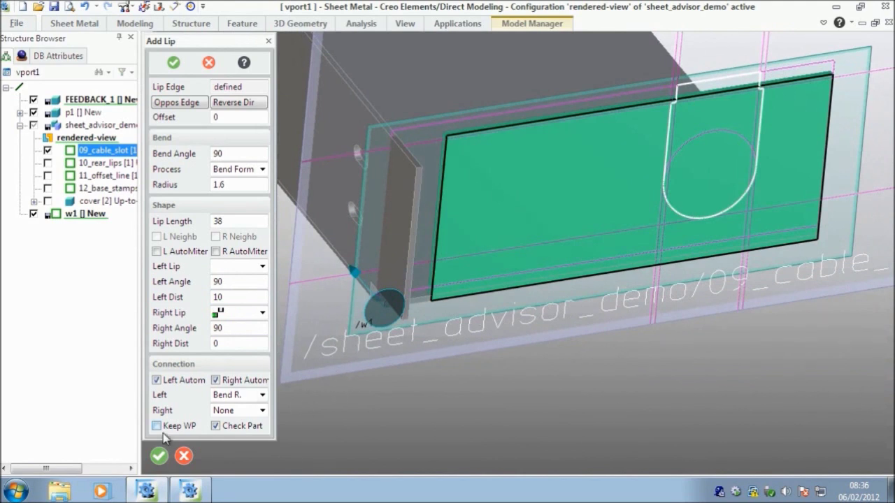
pyautogui.click(174, 64)
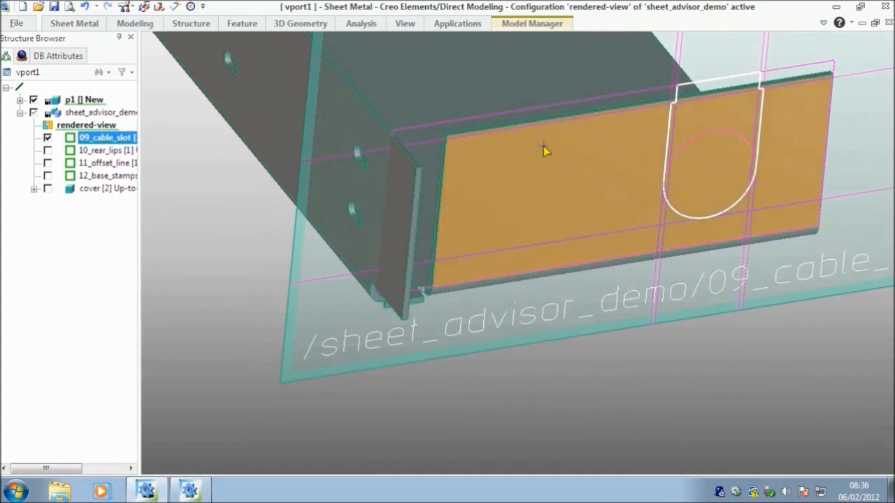
# Pull the cover plate's slot profile through the lip to cut a U-shaped cable slot.
pyautogui.click(515, 347)
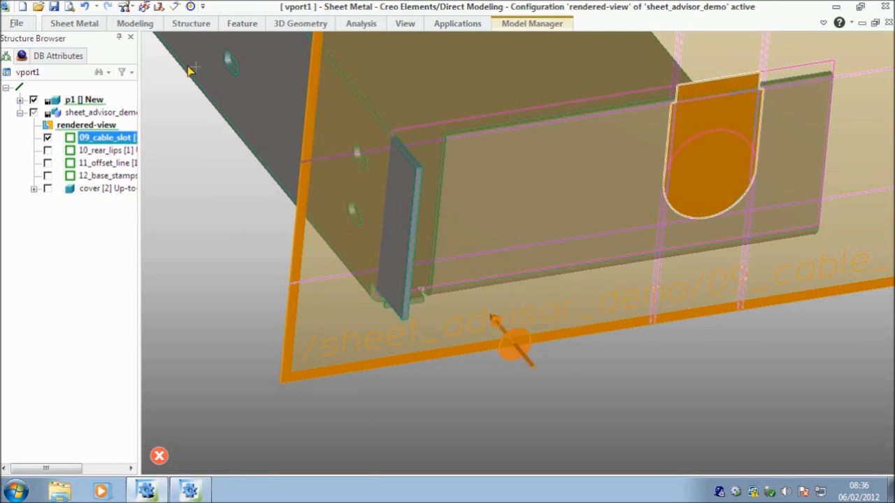
pyautogui.click(81, 25)
pyautogui.click(137, 25)
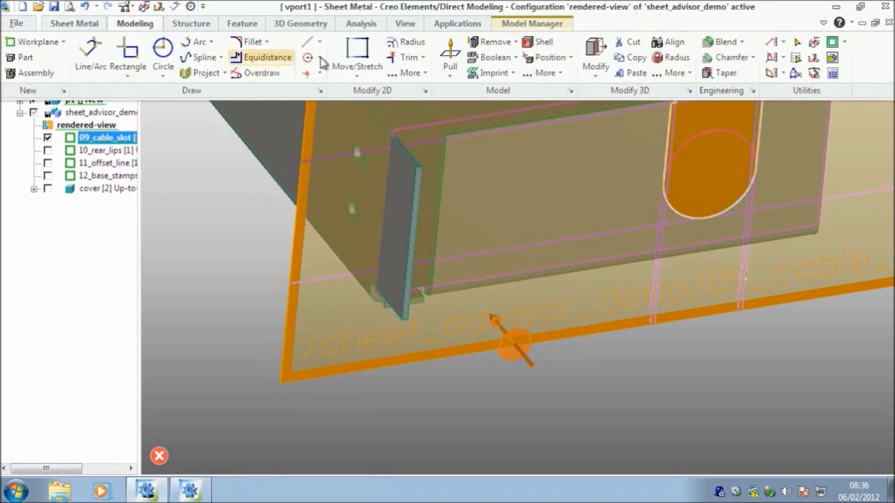
pyautogui.click(451, 48)
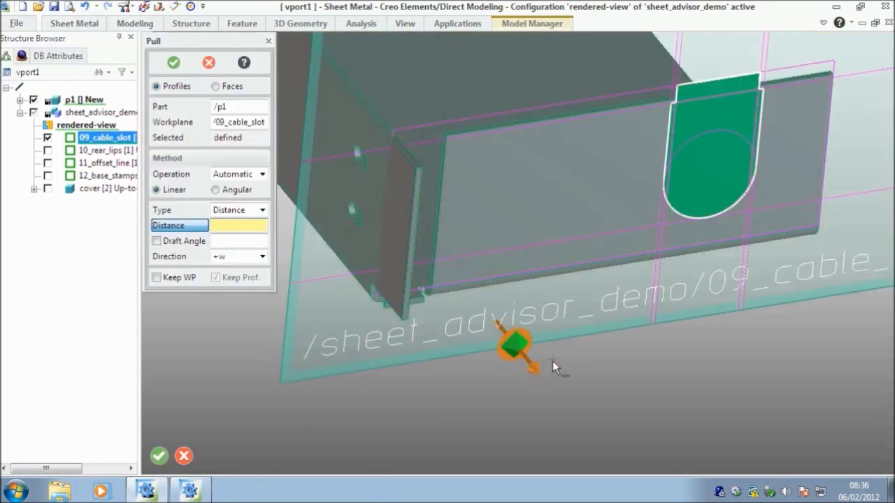
pyautogui.moveTo(514, 345); pyautogui.dragTo(448, 137)
pyautogui.middleClick(448, 137)
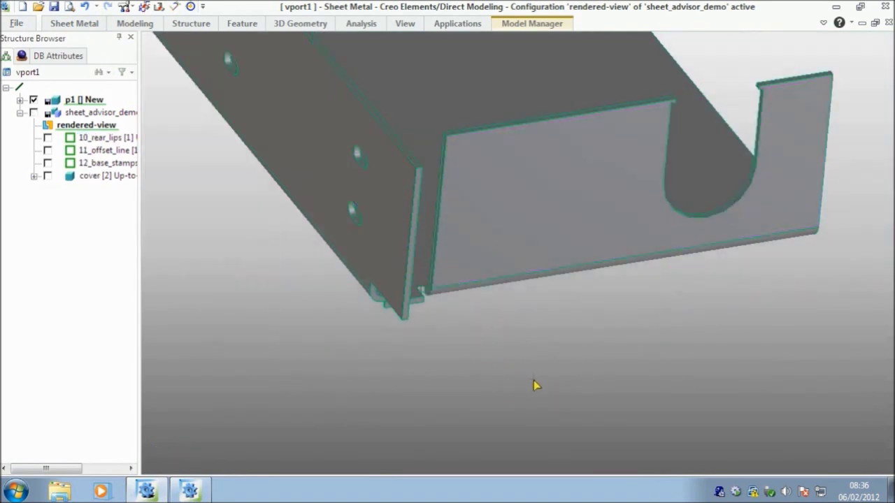
# Make 10_rear_lips the active workplane and frame both rectangle outlines in view.
pyautogui.rightClick(119, 139)
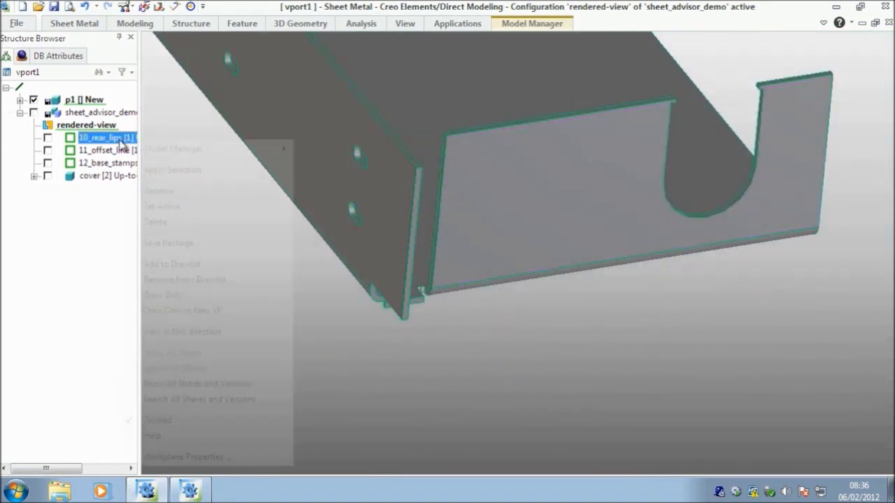
pyautogui.click(173, 210)
pyautogui.moveTo(244, 256); pyautogui.dragTo(275, 357, button='middle')
pyautogui.scroll(5, 270, 238)
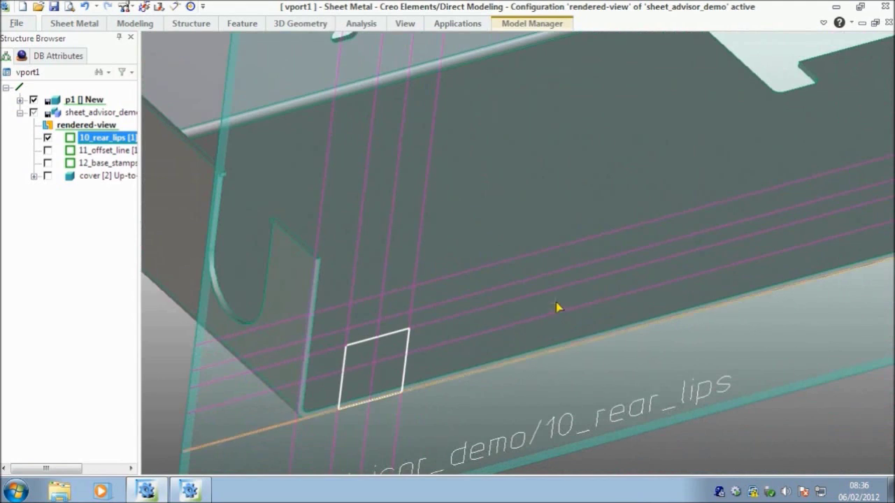
pyautogui.keyDown('ctrl'); pyautogui.moveTo(559, 310); pyautogui.dragTo(383, 304, button='middle'); pyautogui.keyUp('ctrl')
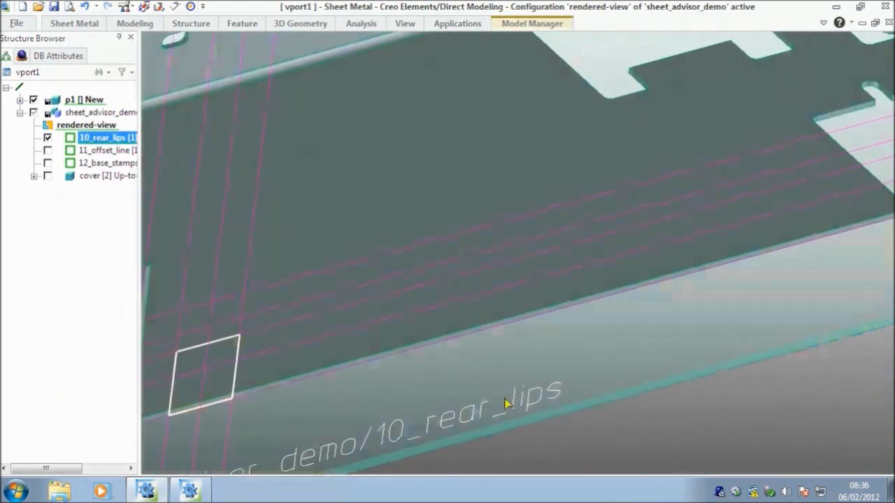
pyautogui.scroll(-2, 499, 352)
pyautogui.moveTo(499, 352); pyautogui.dragTo(486, 268, button='middle')
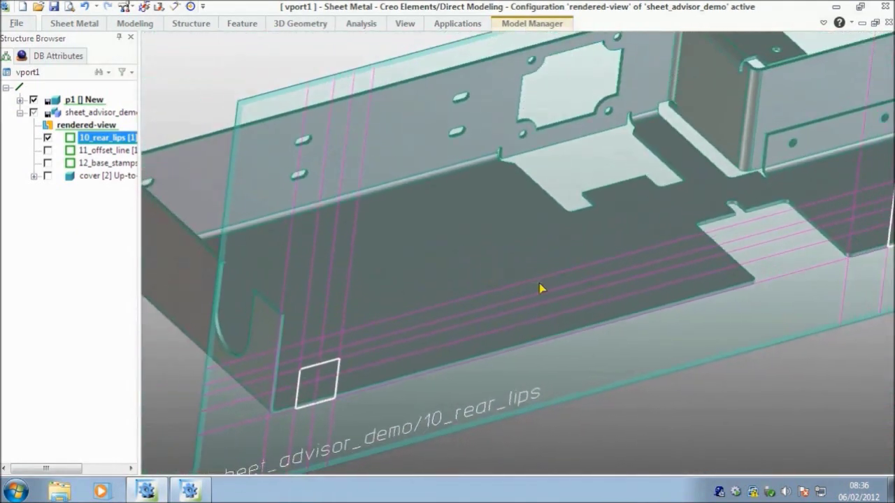
pyautogui.keyDown('ctrl'); pyautogui.moveTo(539, 284); pyautogui.dragTo(438, 284, button='middle'); pyautogui.keyUp('ctrl')
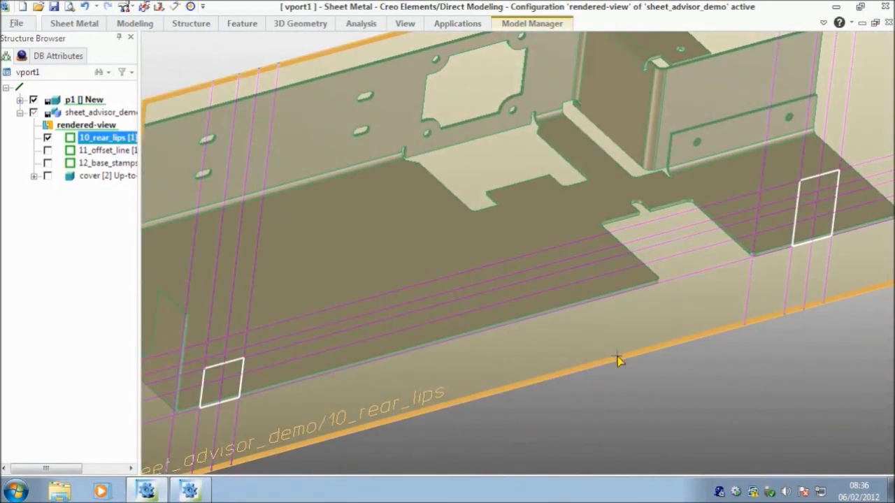
# Add the two rear lip sheets from the outlines, keeping the workplane.
pyautogui.click(619, 360)
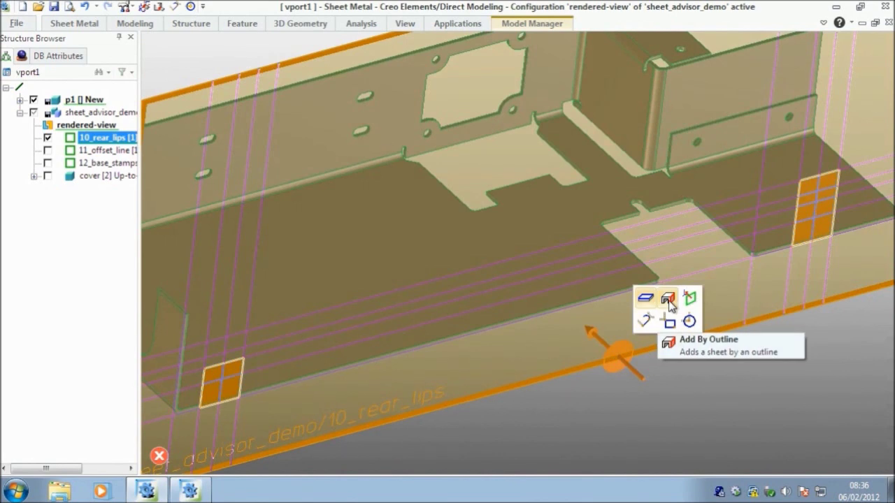
pyautogui.click(669, 300)
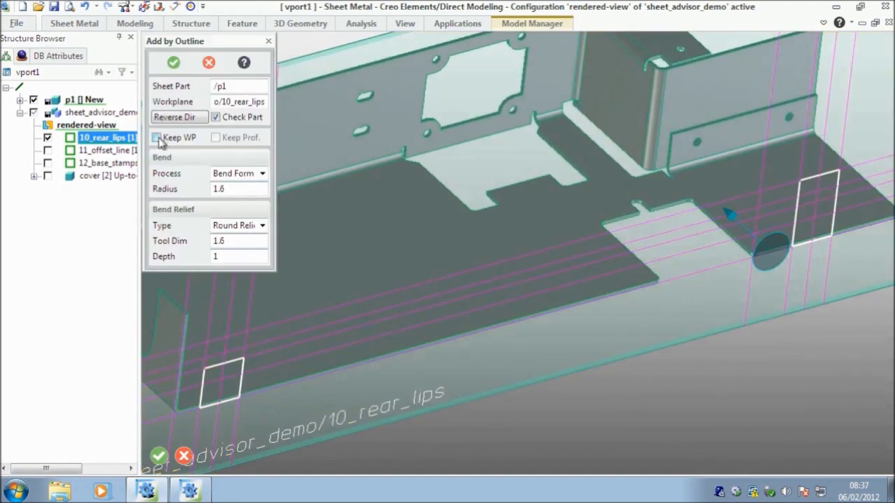
pyautogui.click(158, 138)
pyautogui.click(174, 64)
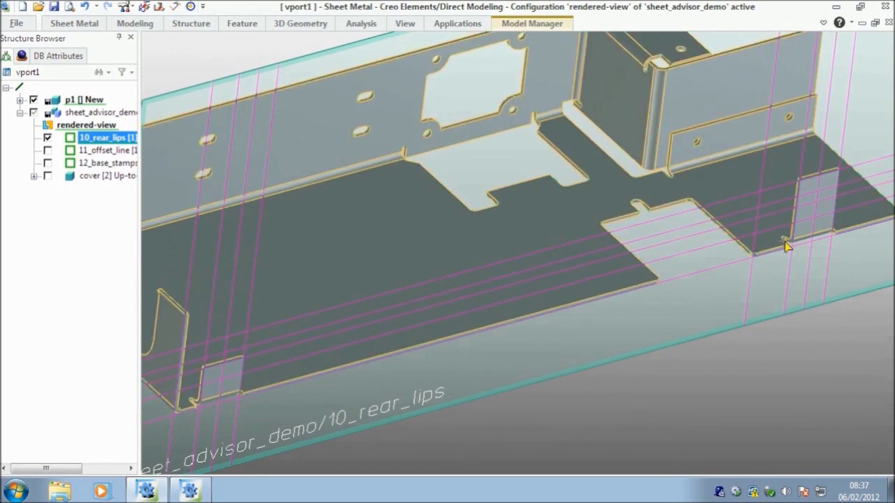
# Pick a Round punch of depth 1.25 and place it on the rear lip, accepting the bend warning.
pyautogui.click(67, 27)
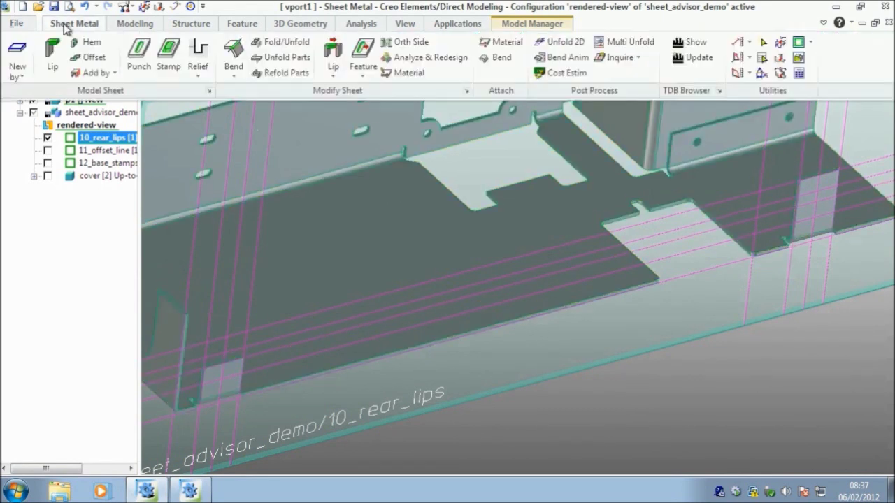
pyautogui.click(138, 56)
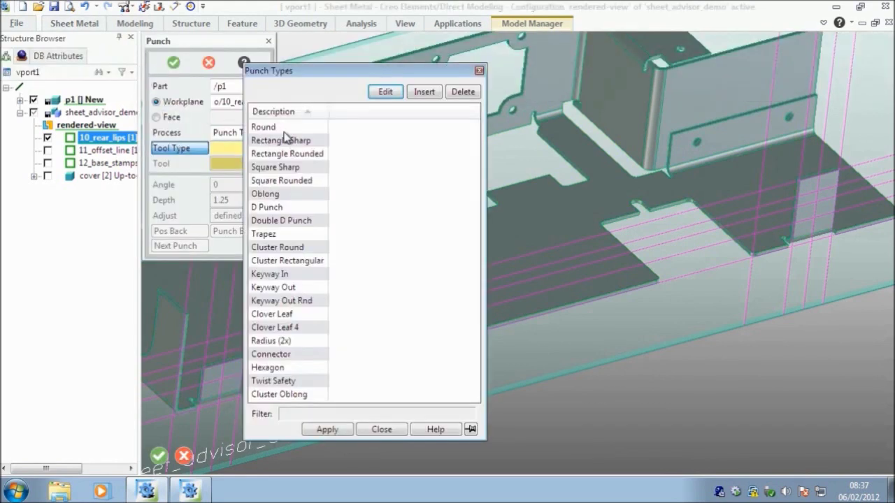
pyautogui.click(284, 127)
pyautogui.doubleClick(270, 169)
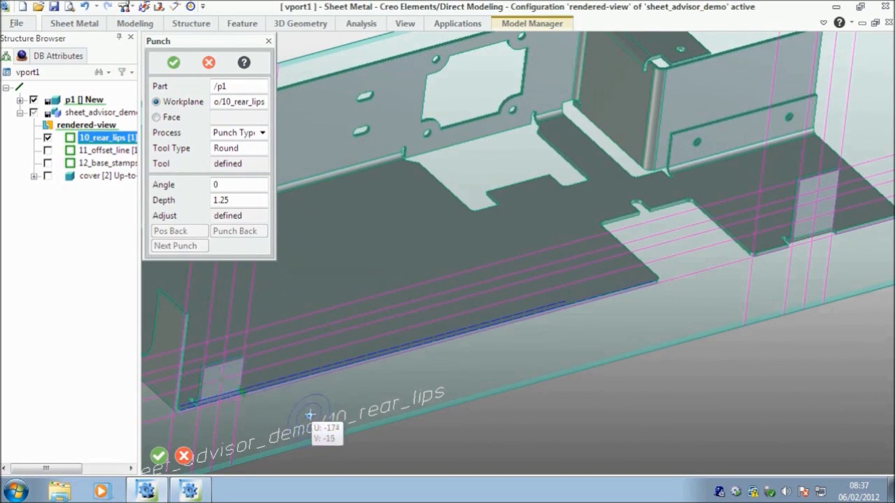
pyautogui.moveTo(307, 416); pyautogui.dragTo(619, 304, button='middle')
pyautogui.scroll(5, 615, 294)
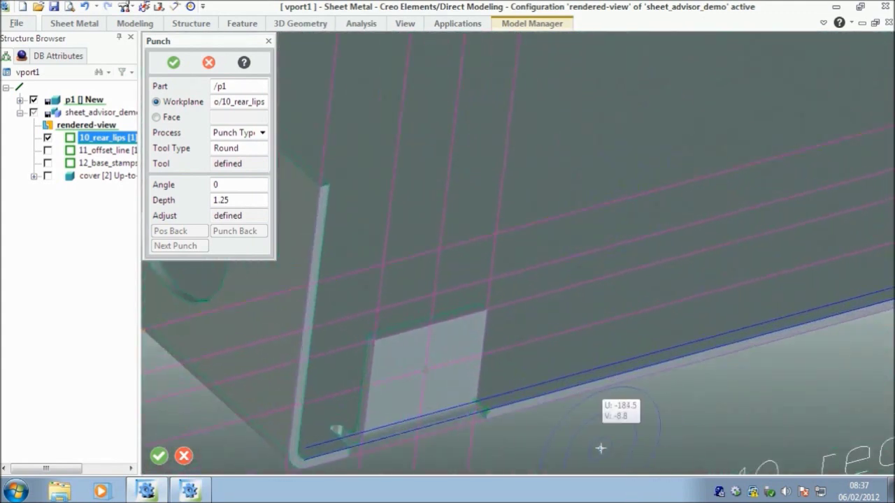
pyautogui.scroll(-3, 535, 381)
pyautogui.moveTo(550, 333); pyautogui.dragTo(564, 310, button='middle')
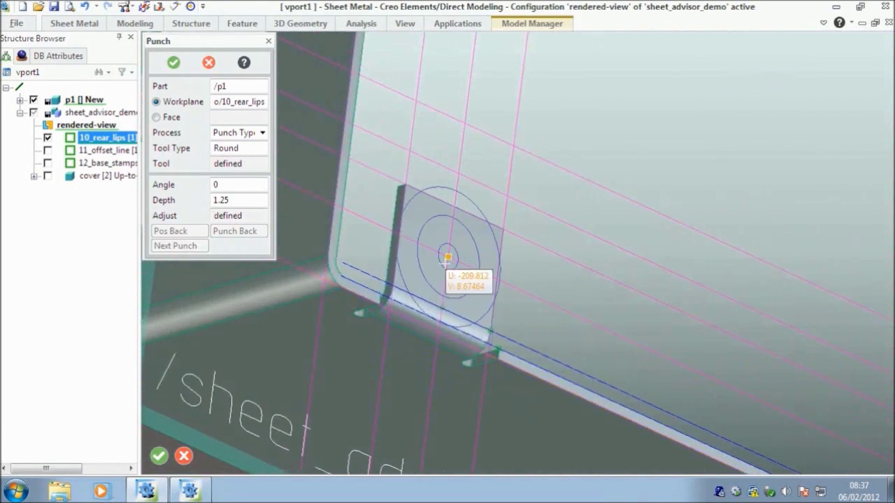
pyautogui.click(447, 257)
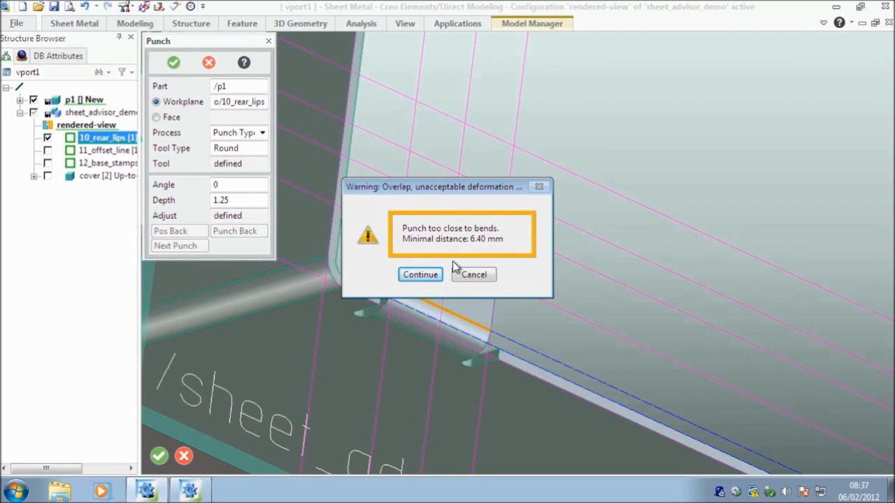
pyautogui.click(421, 274)
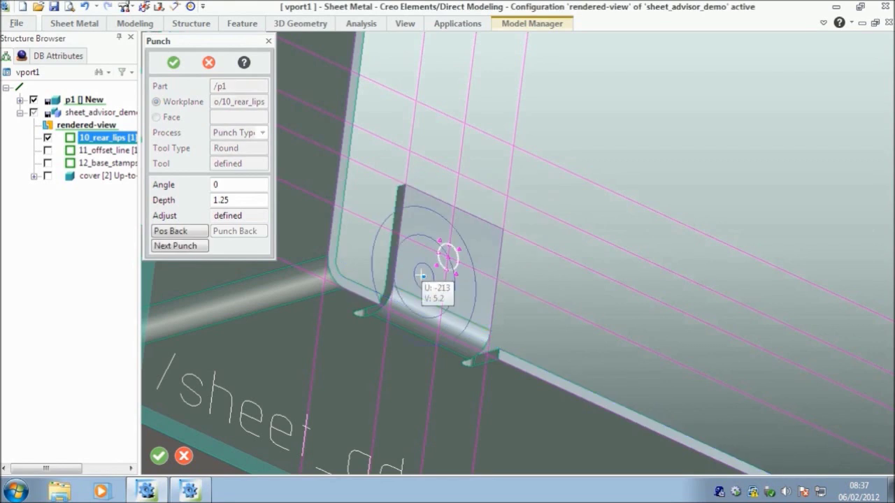
# Place two round holes on the rear lip tab, continuing past the bend warning, and finish.
pyautogui.moveTo(537, 198); pyautogui.dragTo(524, 276, button='middle')
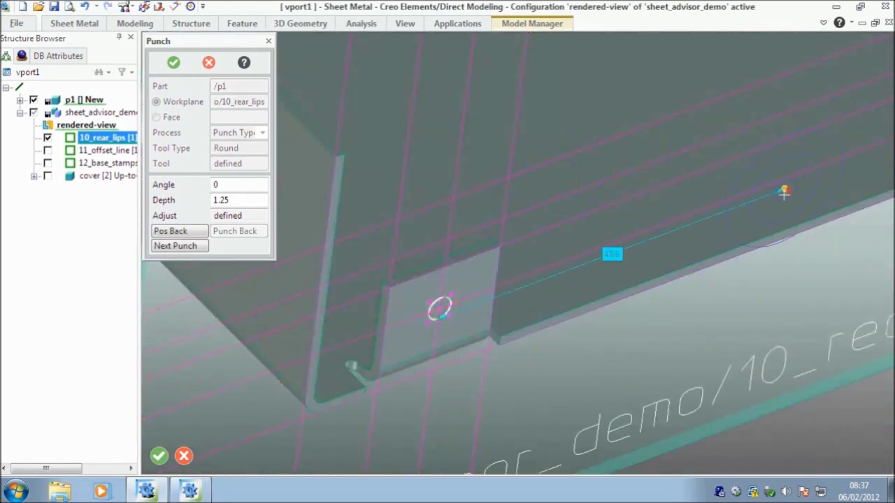
pyautogui.scroll(5, 334, 326)
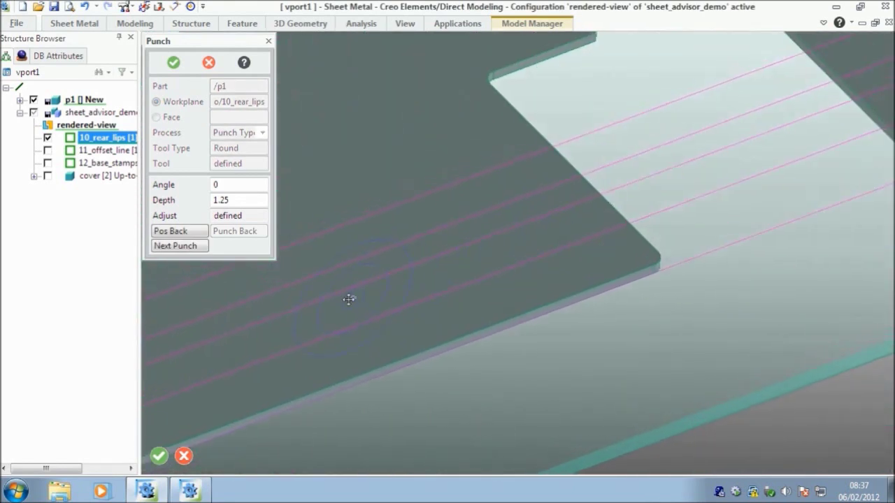
pyautogui.scroll(-5, 489, 276)
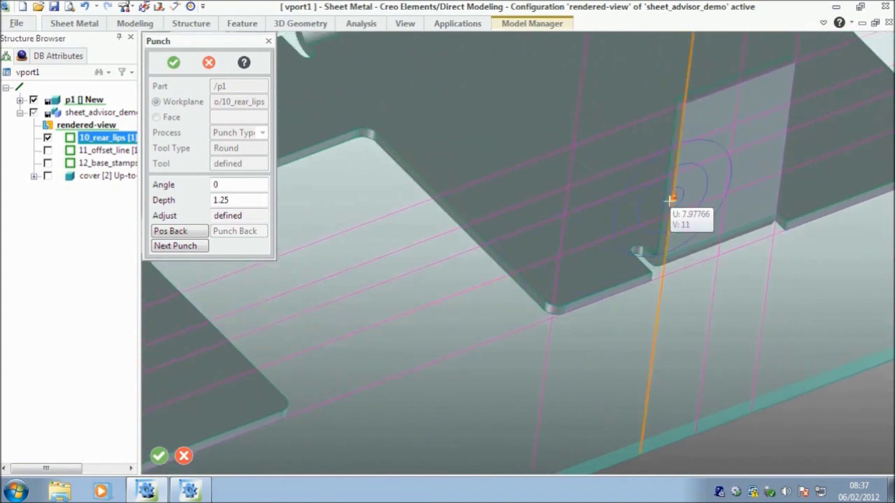
pyautogui.click(725, 194)
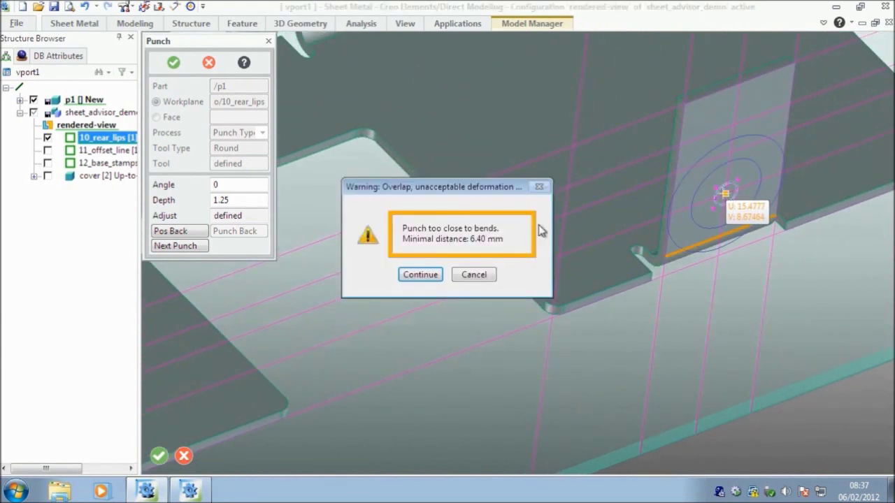
pyautogui.click(426, 273)
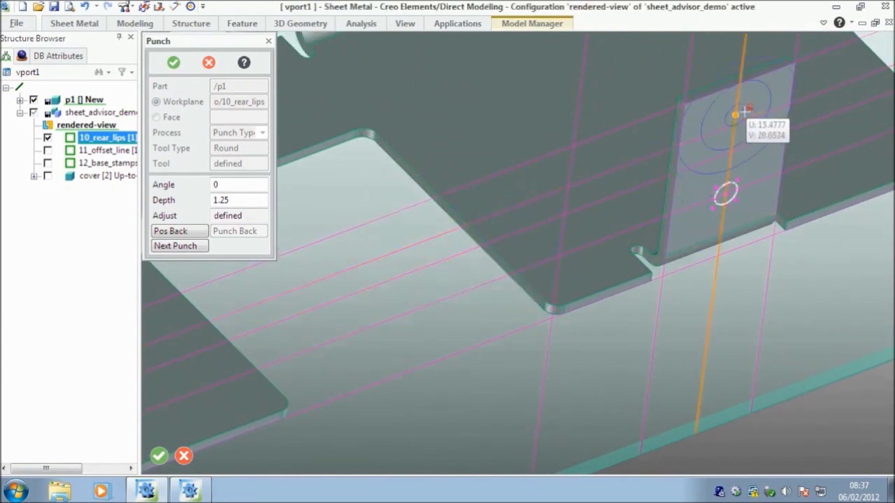
pyautogui.click(733, 124)
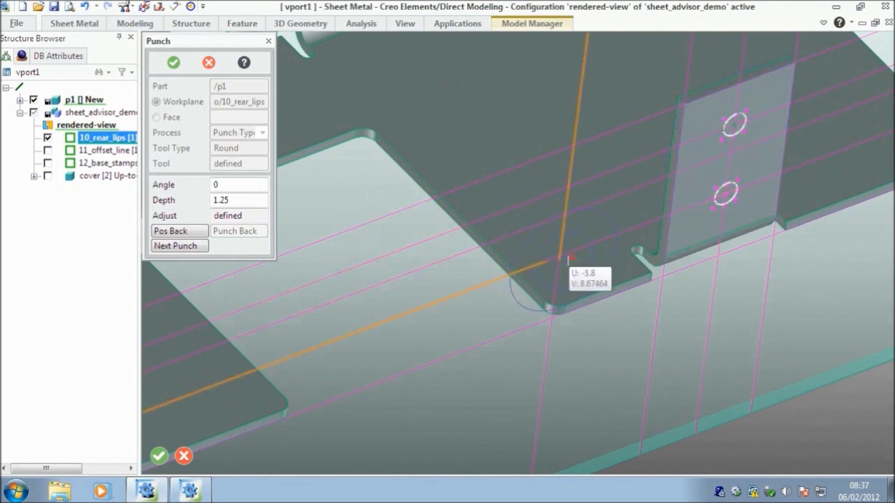
pyautogui.middleClick(509, 383)
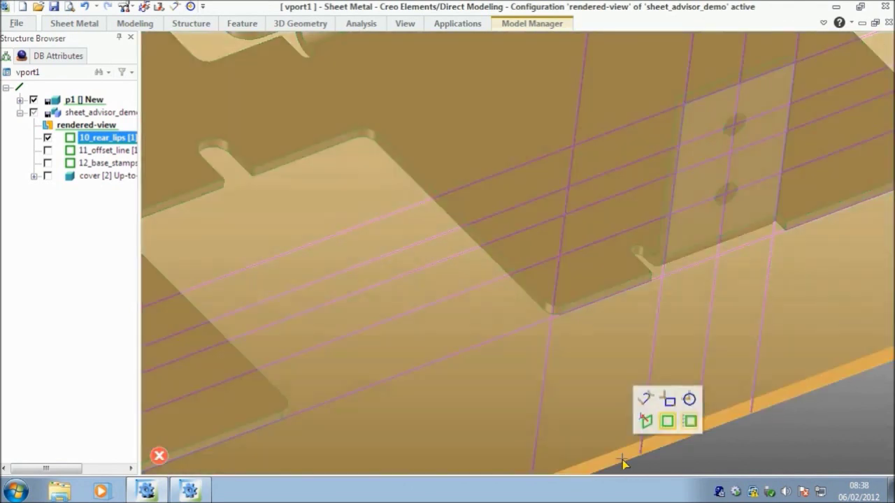
# End the 10_rear_lips workplane and reframe the view on the whole bracket's base face.
pyautogui.middleClick(619, 461)
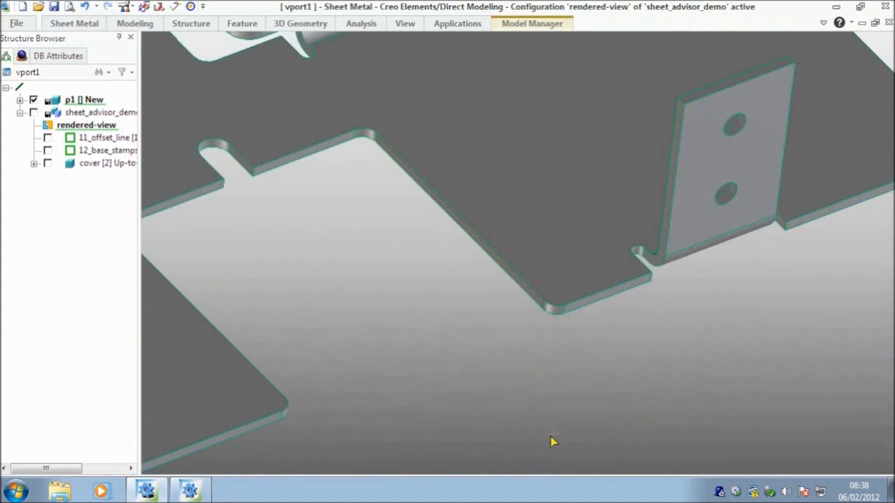
pyautogui.moveTo(541, 442); pyautogui.dragTo(491, 94, button='middle')
pyautogui.moveTo(434, 341); pyautogui.dragTo(647, 163, button='middle')
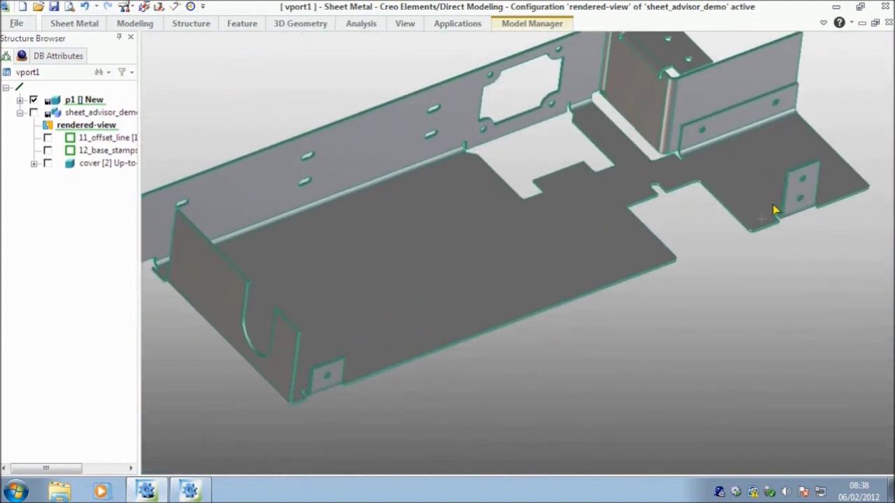
pyautogui.click(361, 364)
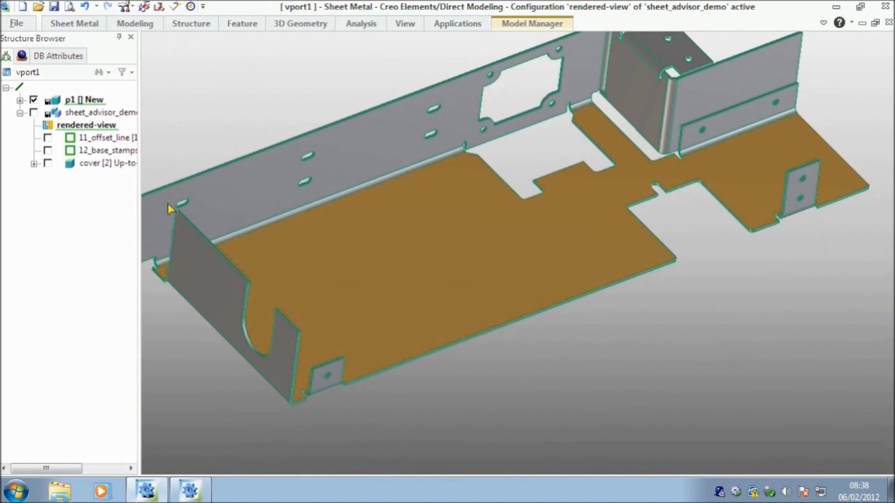
# Set 11_offset_line as the active workplane from the Structure Browser.
pyautogui.click(112, 138)
pyautogui.rightClick(116, 139)
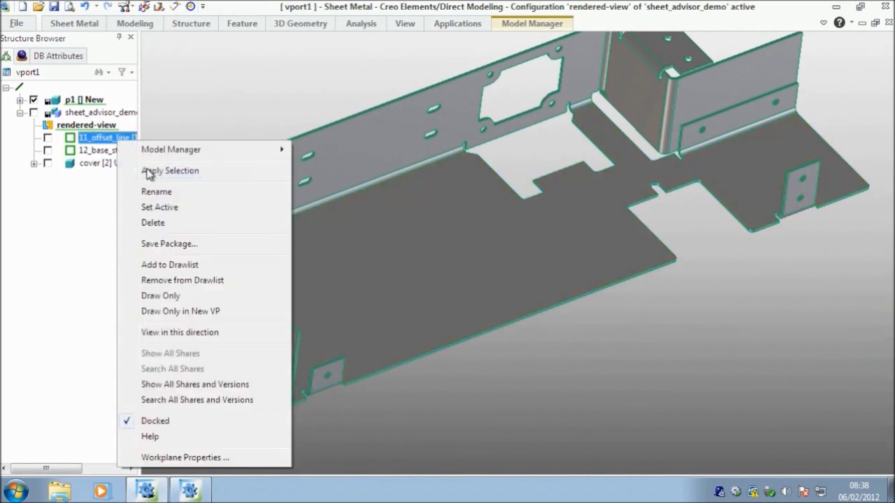
pyautogui.click(172, 207)
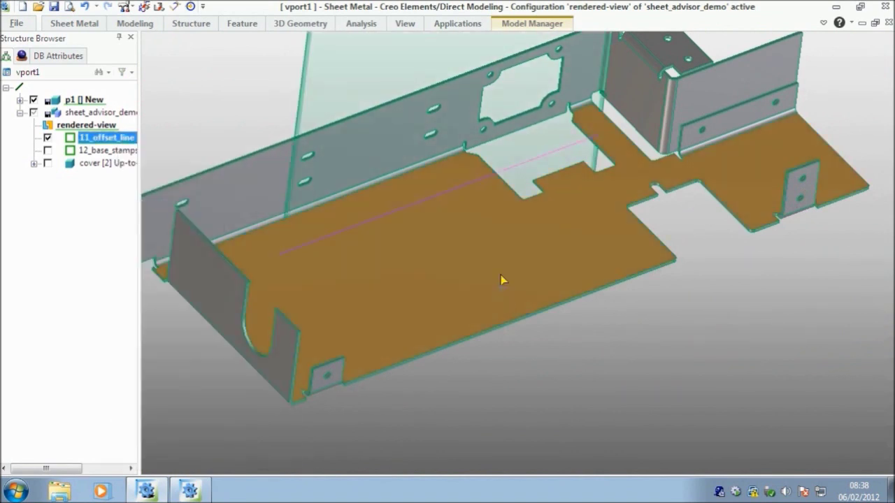
pyautogui.rightClick(528, 273)
pyautogui.click(479, 405)
pyautogui.scroll(5, 534, 296)
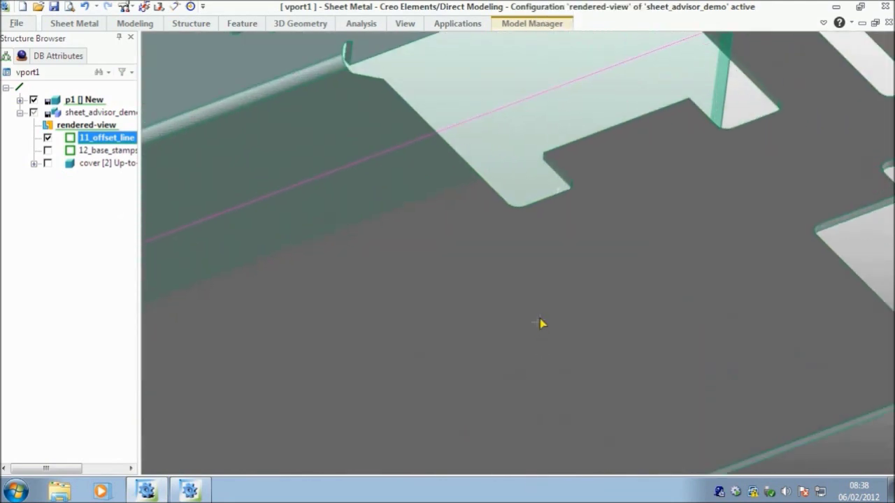
pyautogui.scroll(-4, 546, 310)
# Add a 90° lip of length 26 on the straight edge of the base cutout.
pyautogui.click(540, 313)
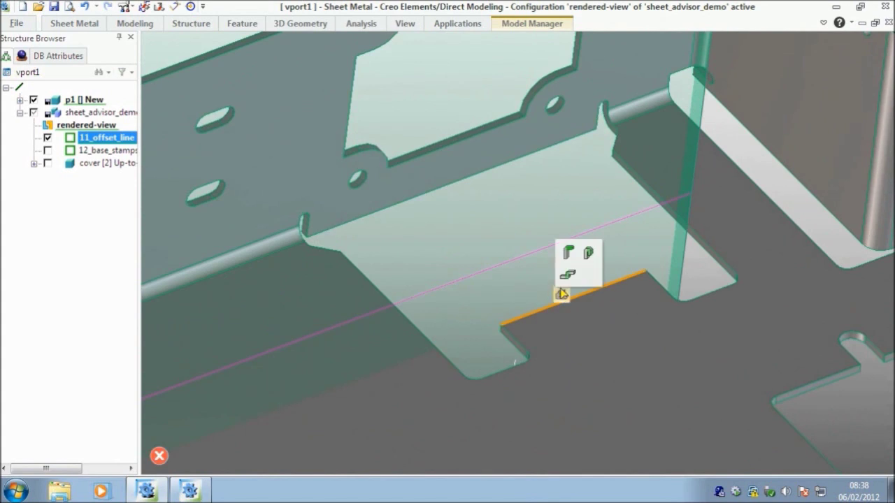
pyautogui.click(568, 253)
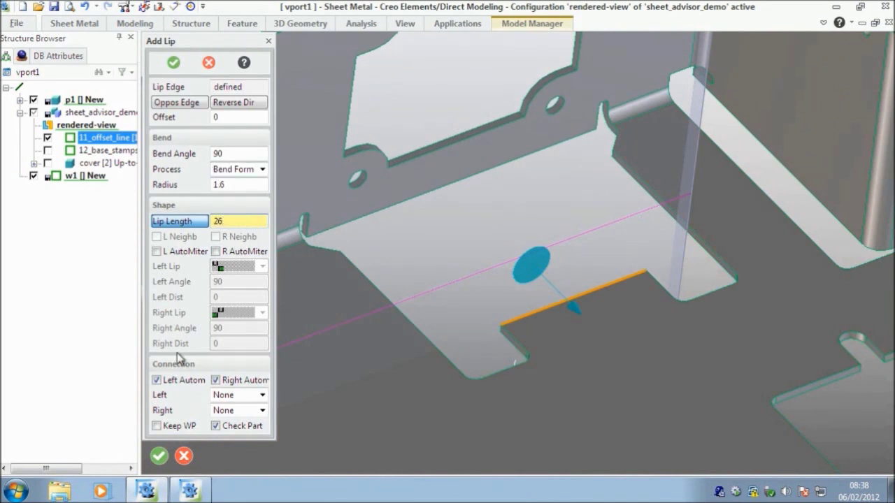
pyautogui.click(173, 63)
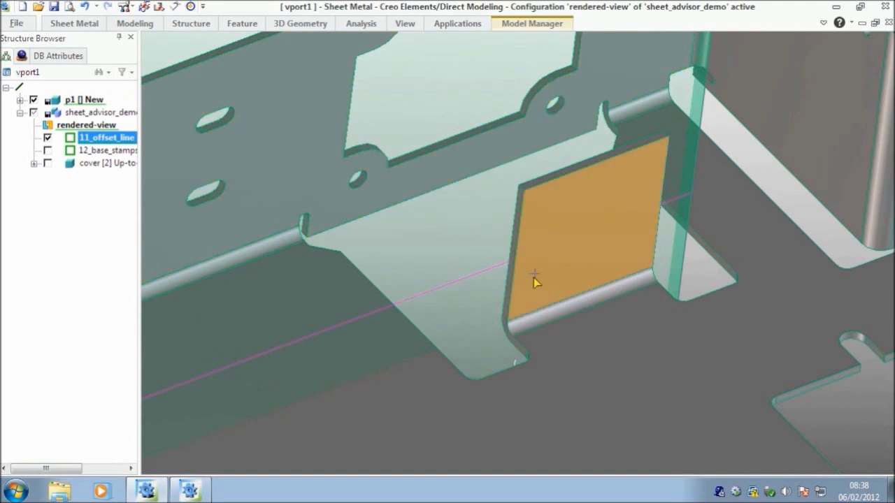
pyautogui.moveTo(509, 389); pyautogui.dragTo(706, 406, button='middle')
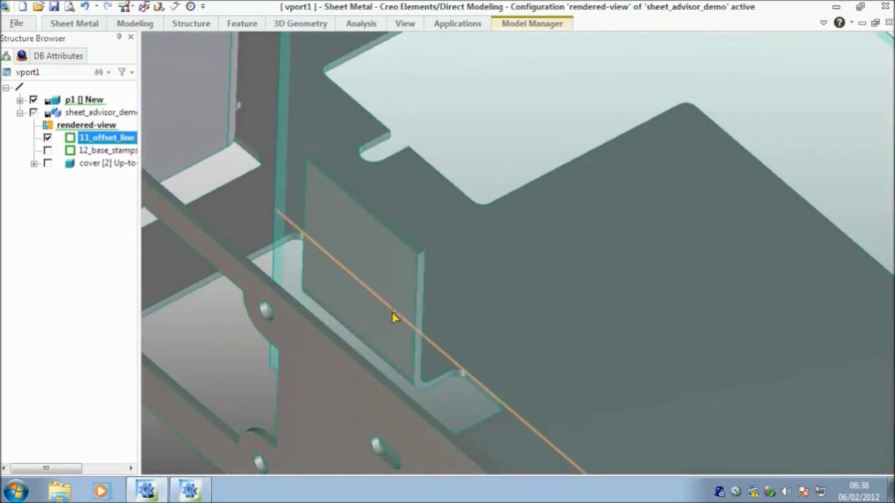
# Insert a 3 mm offset into the lip's rising face, split at the offset line.
pyautogui.click(77, 23)
pyautogui.click(94, 58)
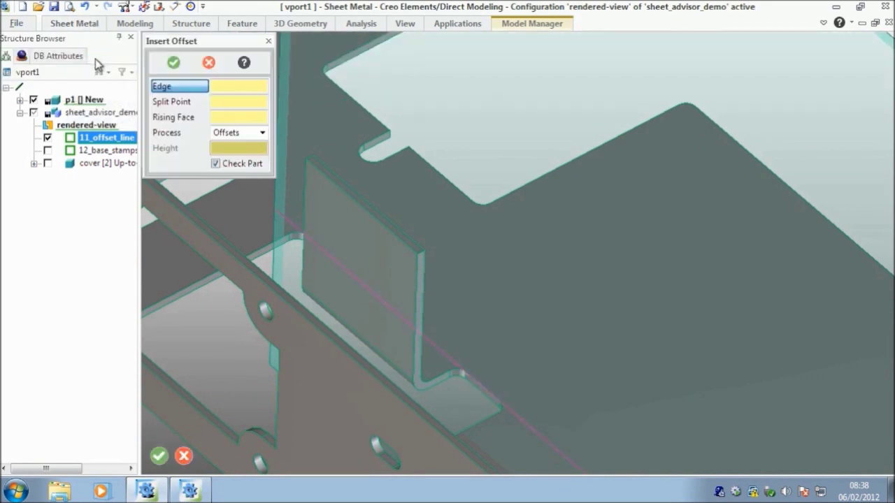
pyautogui.click(417, 294)
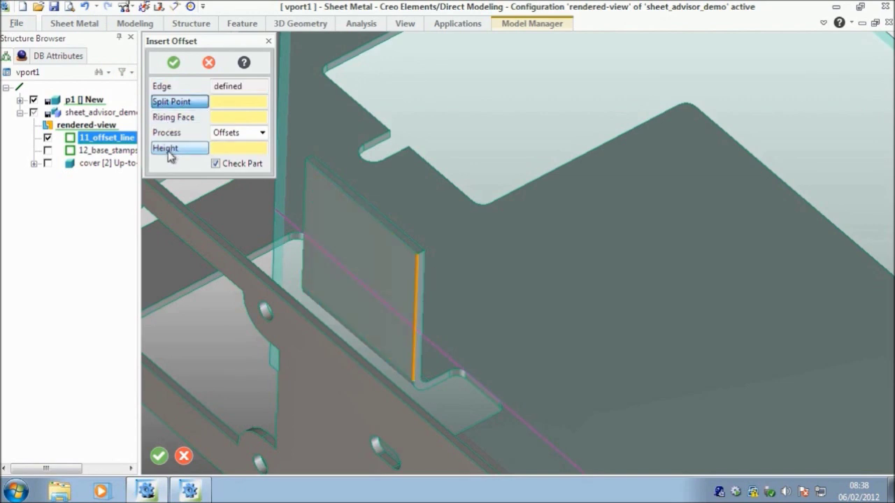
pyautogui.click(364, 288)
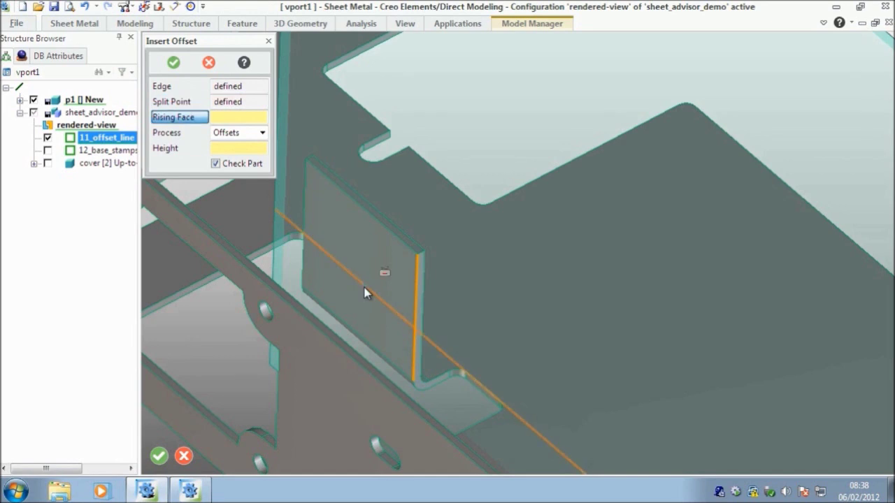
pyautogui.click(368, 259)
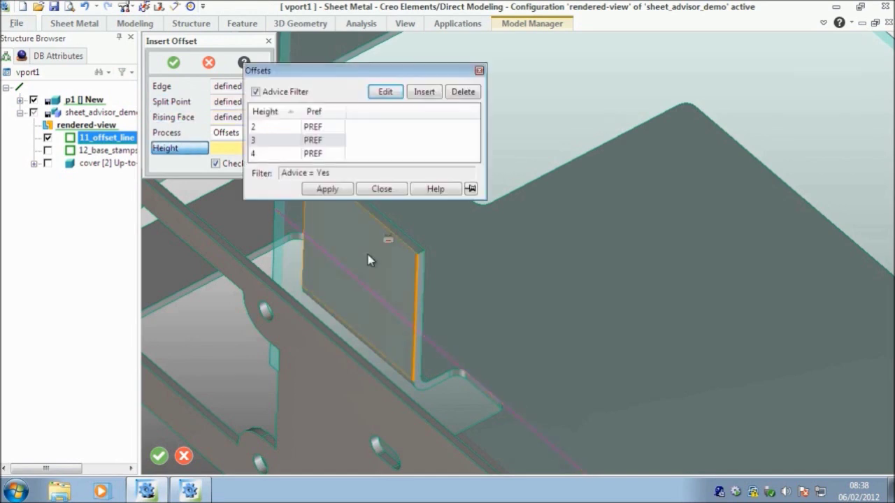
pyautogui.doubleClick(278, 143)
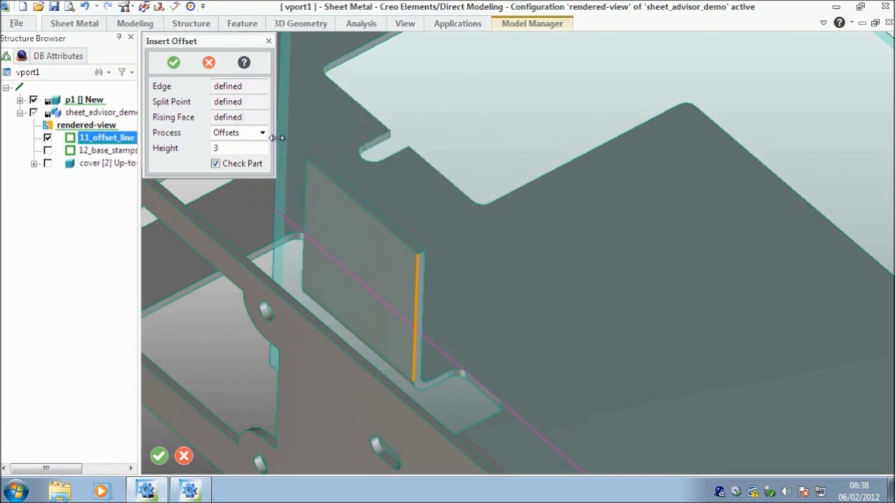
pyautogui.click(175, 64)
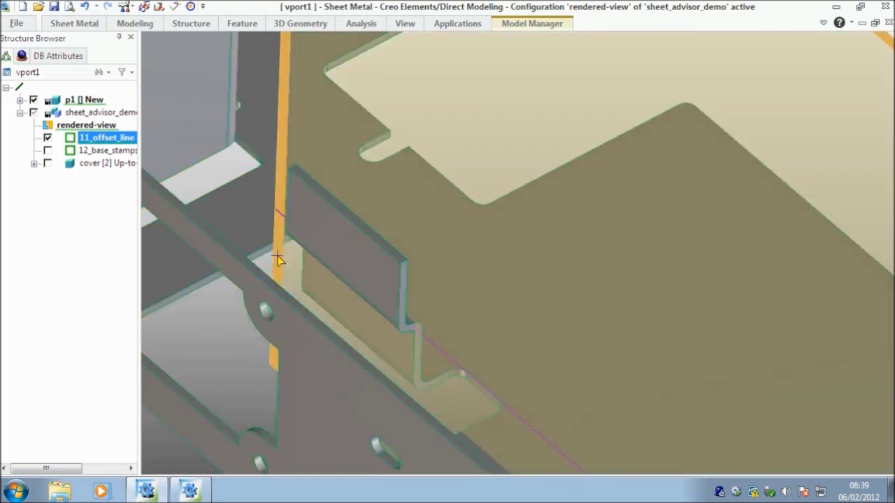
# End the 11_offset_line workplane and select the offset lip's top edge.
pyautogui.click(277, 261)
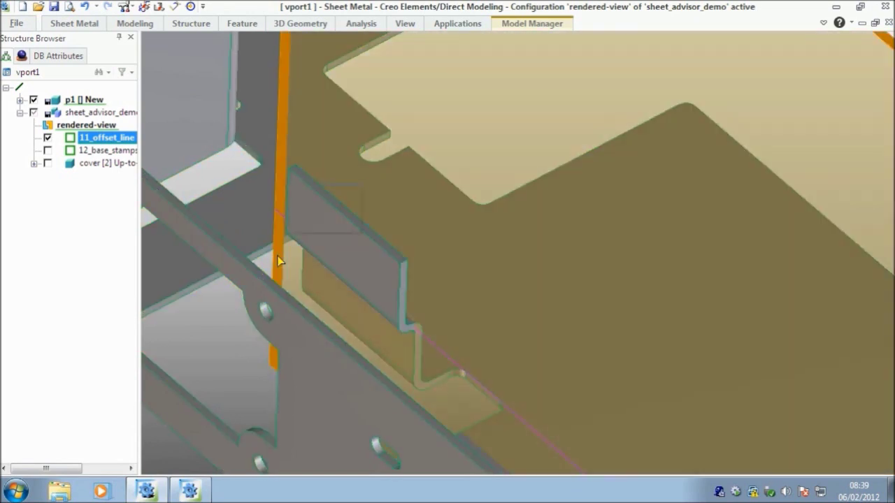
pyautogui.middleClick(278, 257)
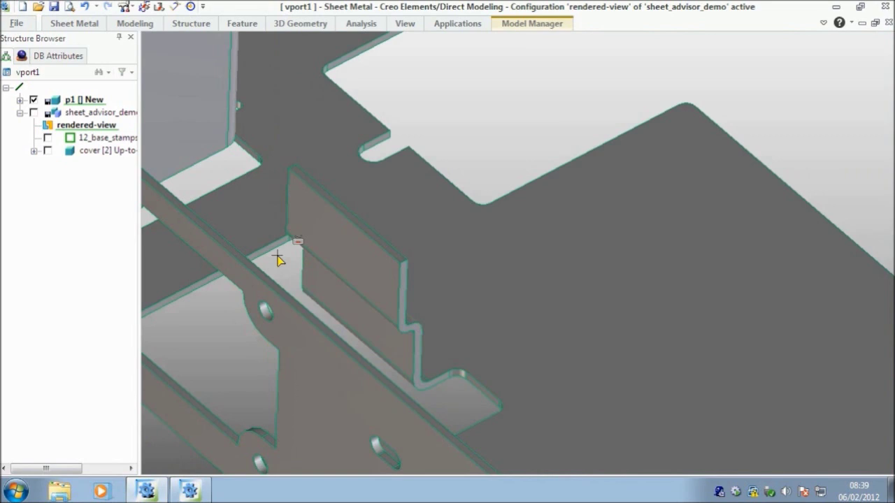
pyautogui.click(386, 244)
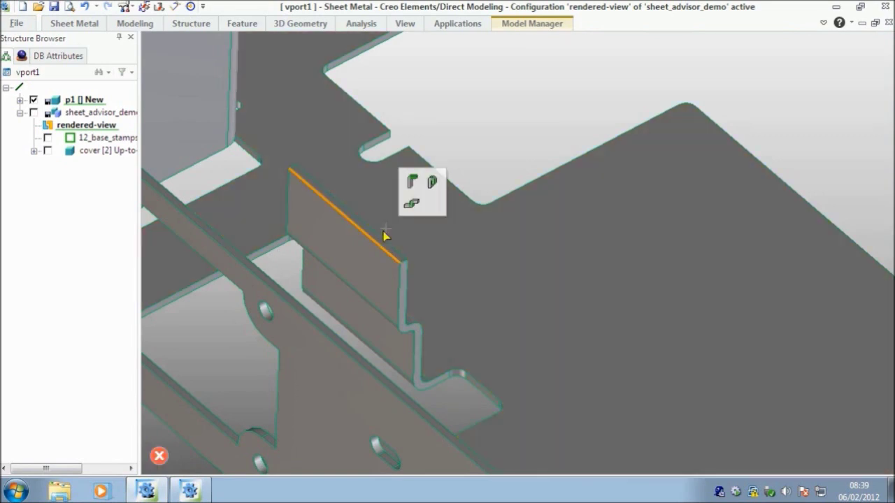
pyautogui.click(159, 456)
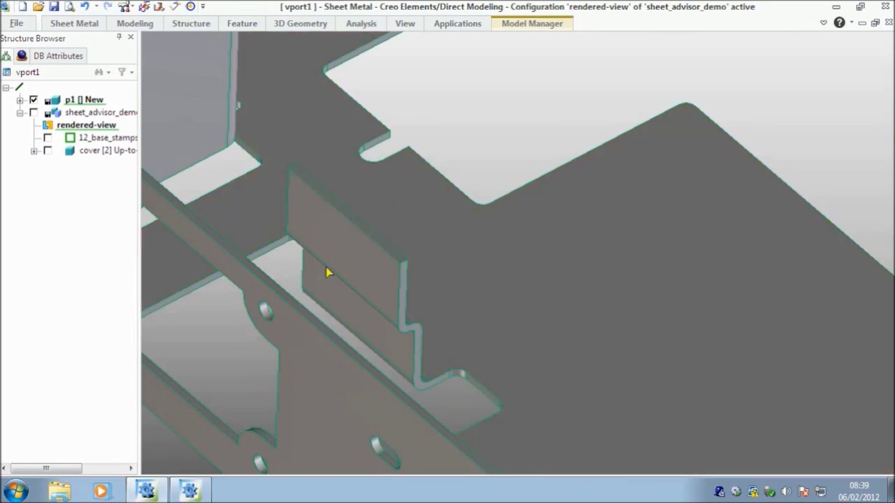
pyautogui.click(371, 230)
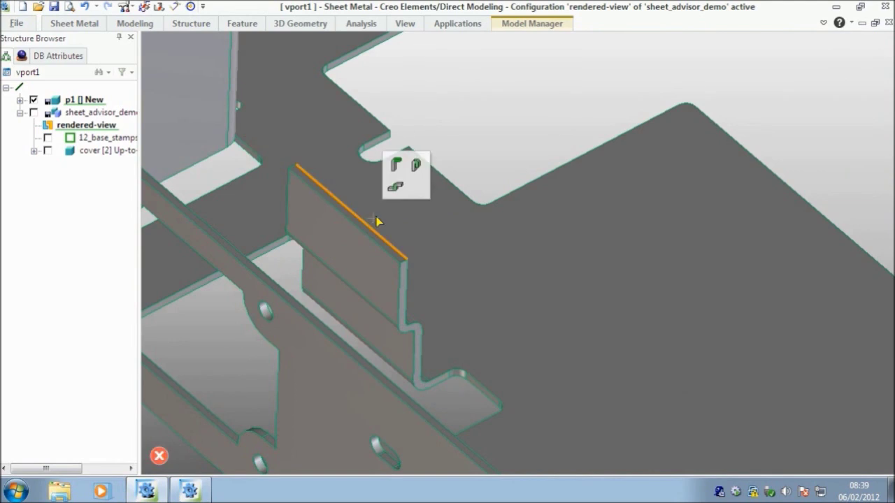
# Hem the lip's top edge with lip length 6 after dismissing the warning.
pyautogui.click(415, 169)
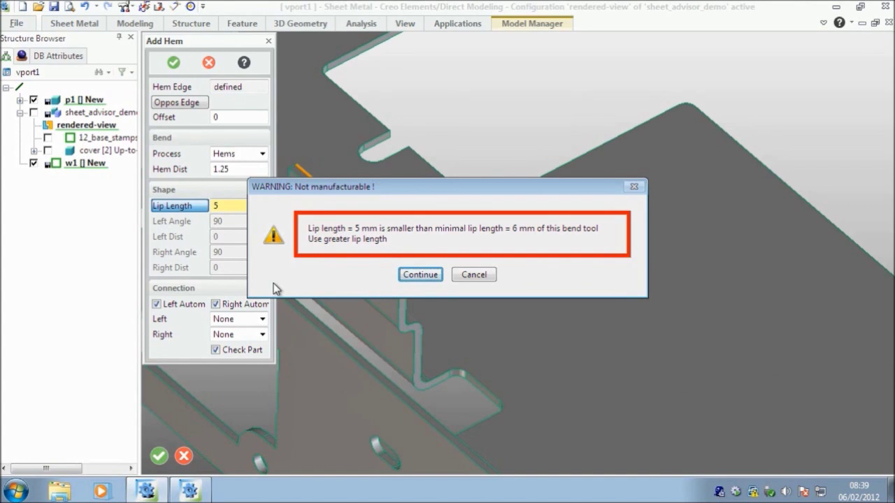
pyautogui.click(474, 274)
pyautogui.click(180, 209)
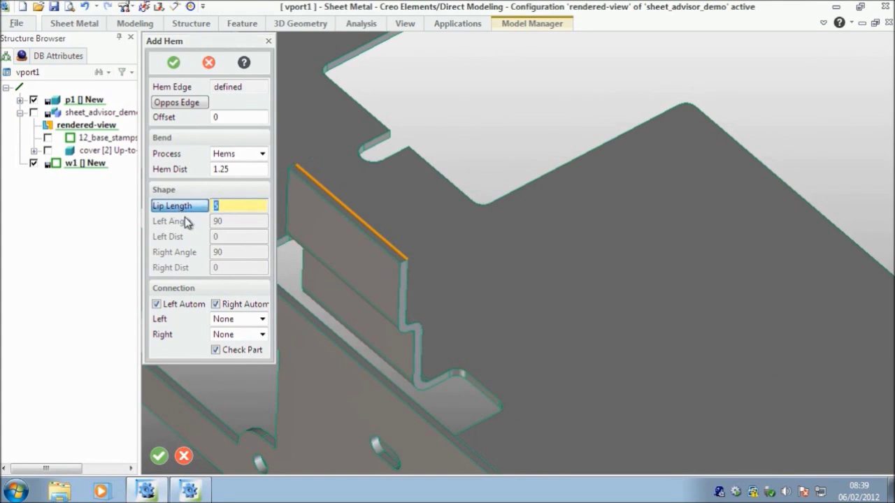
pyautogui.write('6')
pyautogui.press('Return')
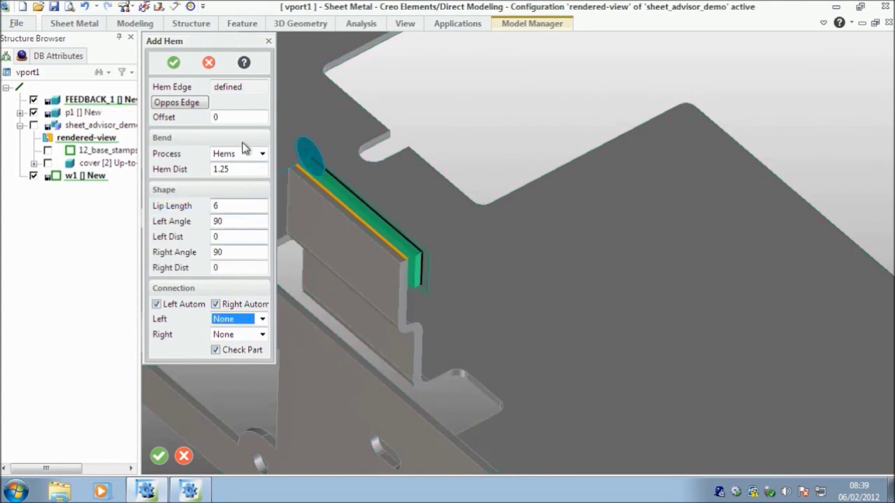
pyautogui.click(179, 63)
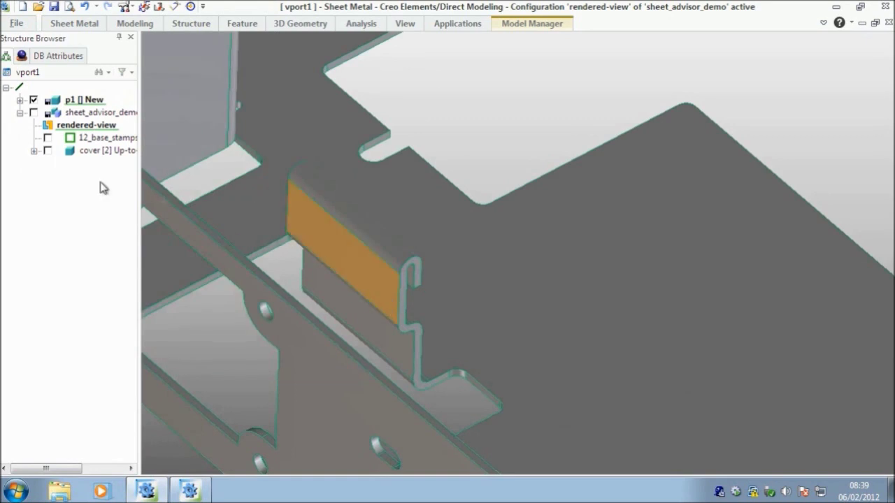
pyautogui.rightClick(107, 142)
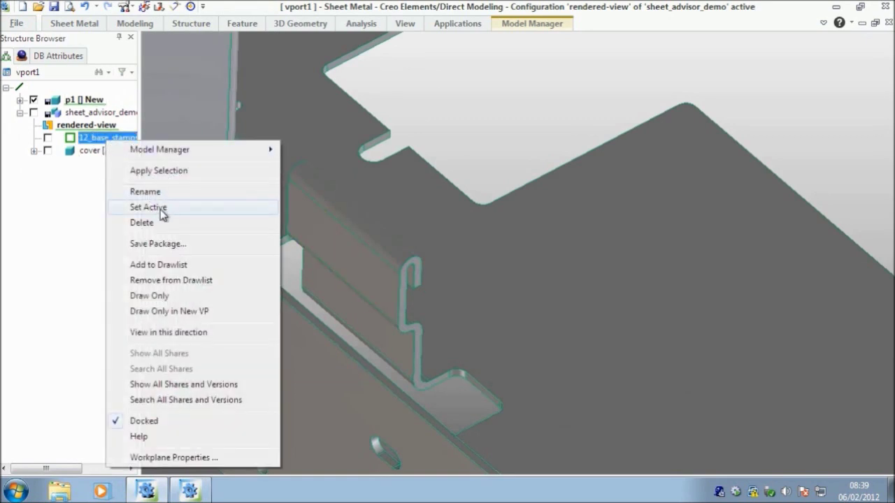
# Activate the 12_base_stamps workplane and orient the view onto the base plate.
pyautogui.click(167, 208)
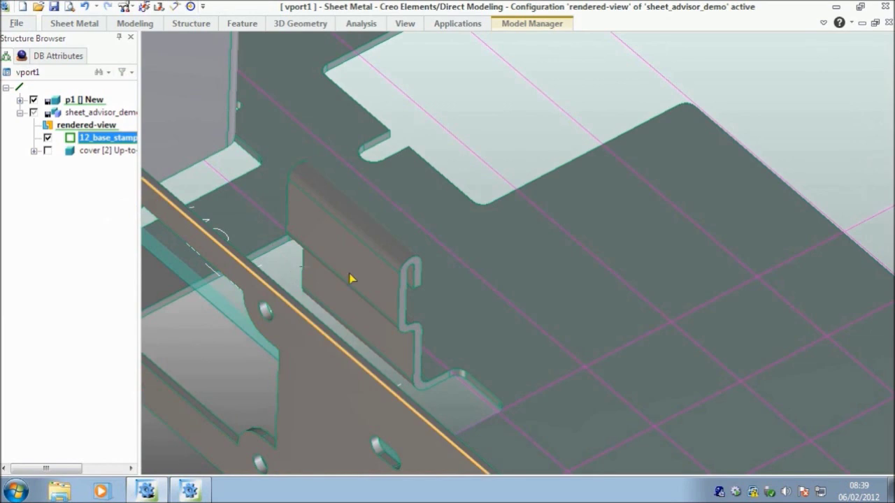
pyautogui.moveTo(397, 267); pyautogui.dragTo(607, 281, button='middle')
pyautogui.moveTo(583, 404); pyautogui.dragTo(545, 145, button='middle')
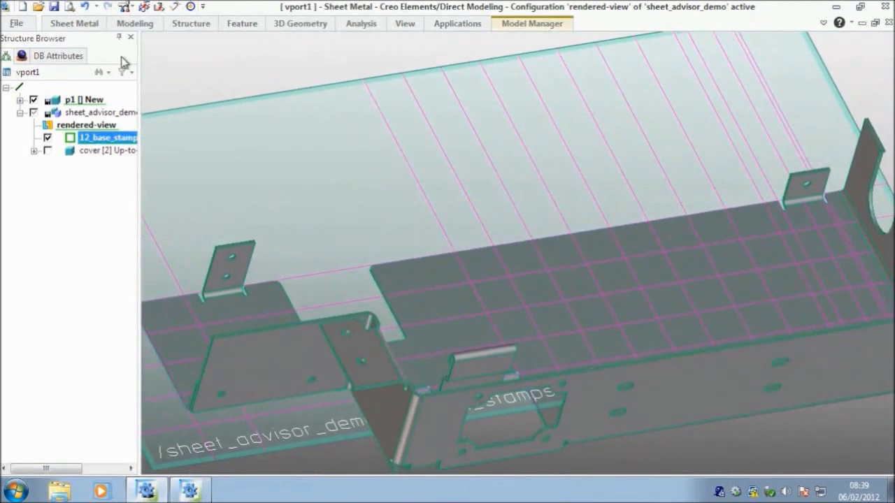
# Punch two round diameter-3 holes, at the plate's left and near the right tab.
pyautogui.click(63, 24)
pyautogui.click(139, 59)
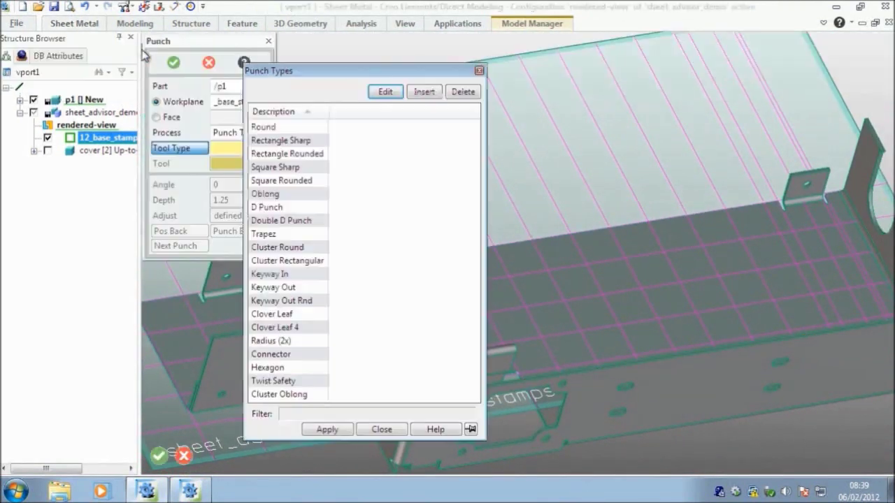
pyautogui.click(300, 127)
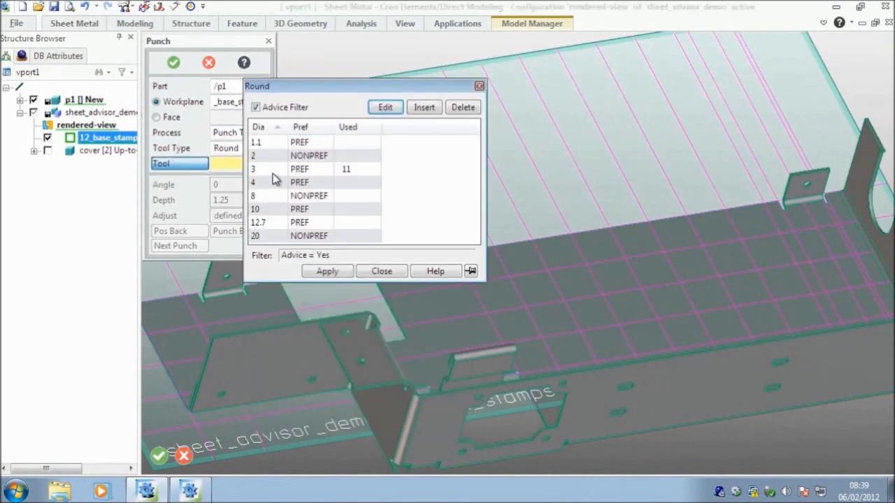
pyautogui.doubleClick(273, 174)
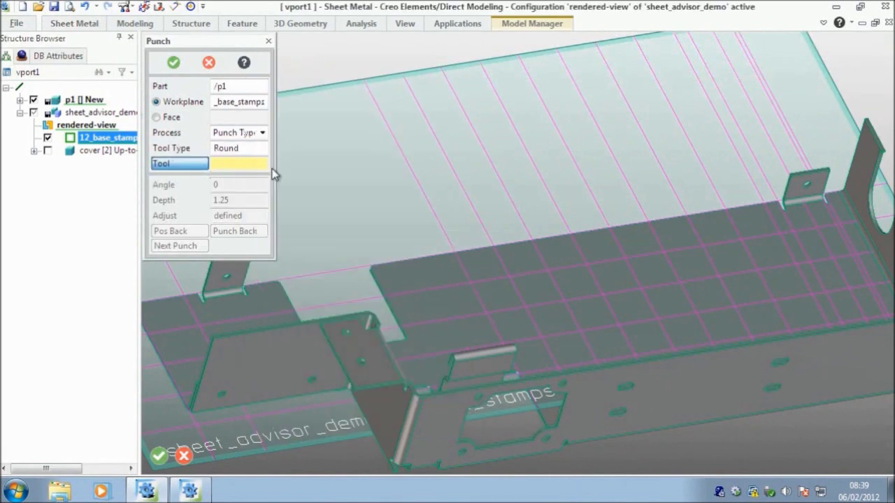
pyautogui.click(200, 326)
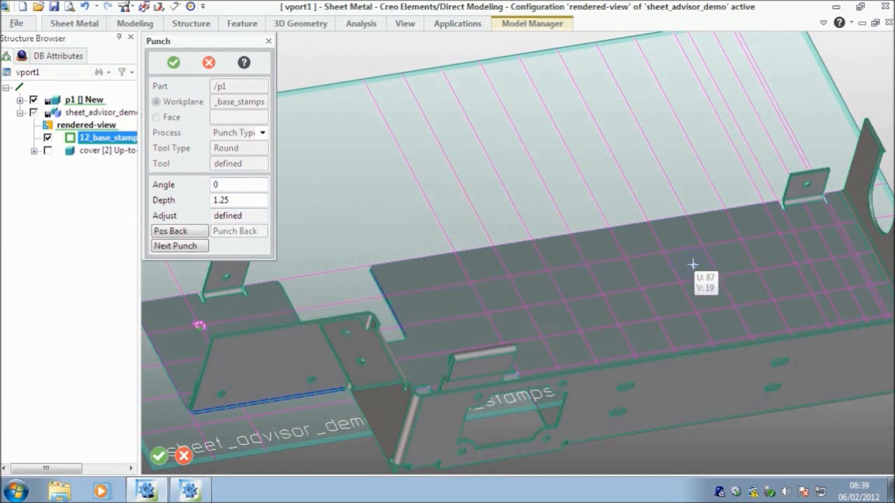
pyautogui.click(818, 227)
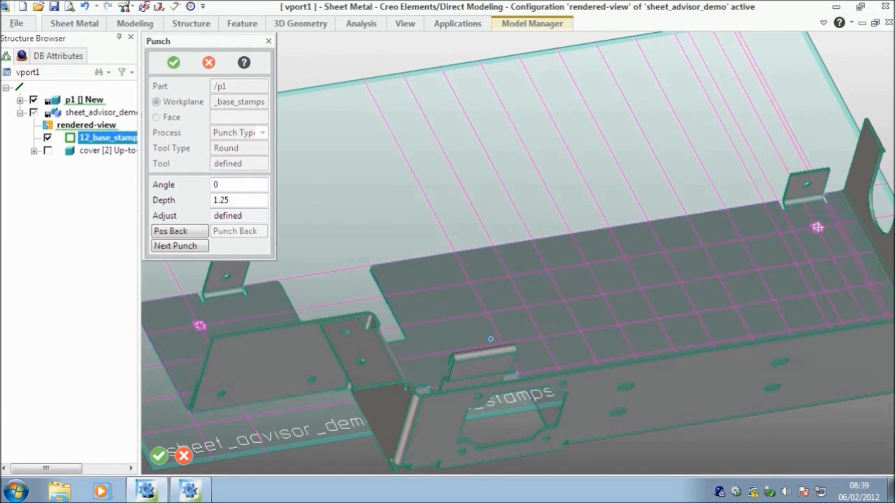
pyautogui.middleClick(818, 228)
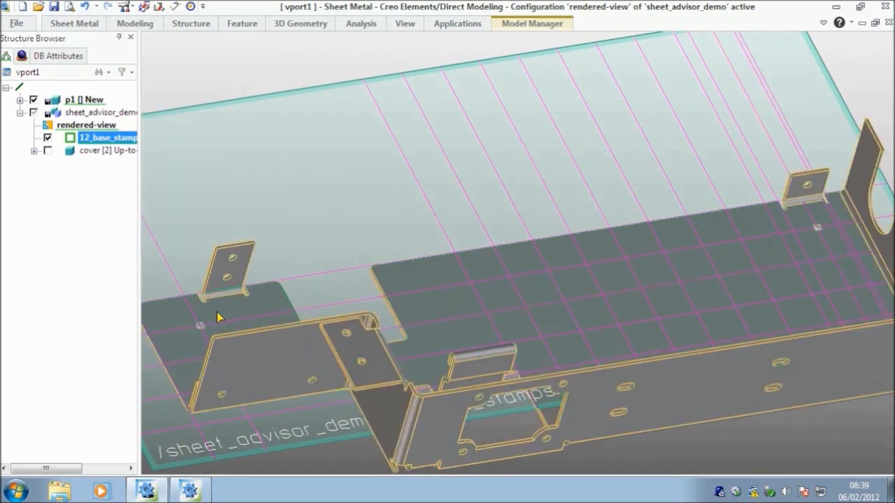
# Stamp 11.4 lance stamps at four positions along the base plate.
pyautogui.click(84, 26)
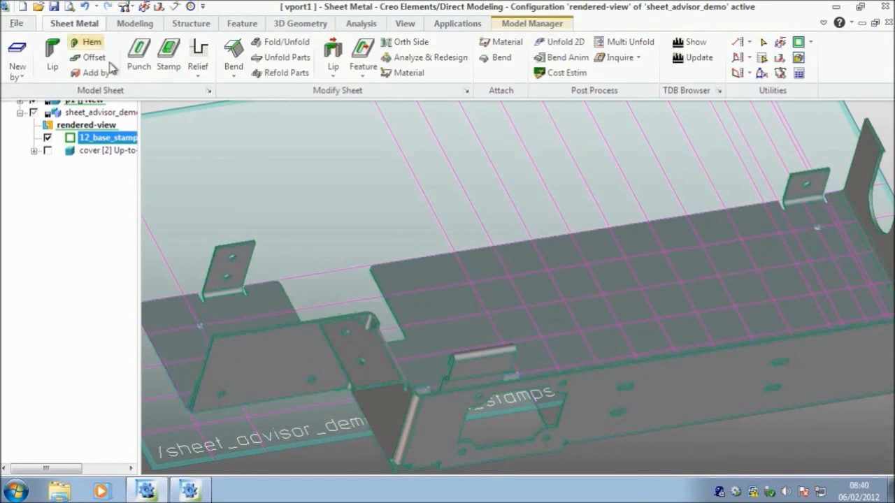
pyautogui.click(167, 55)
pyautogui.doubleClick(288, 222)
pyautogui.doubleClick(389, 144)
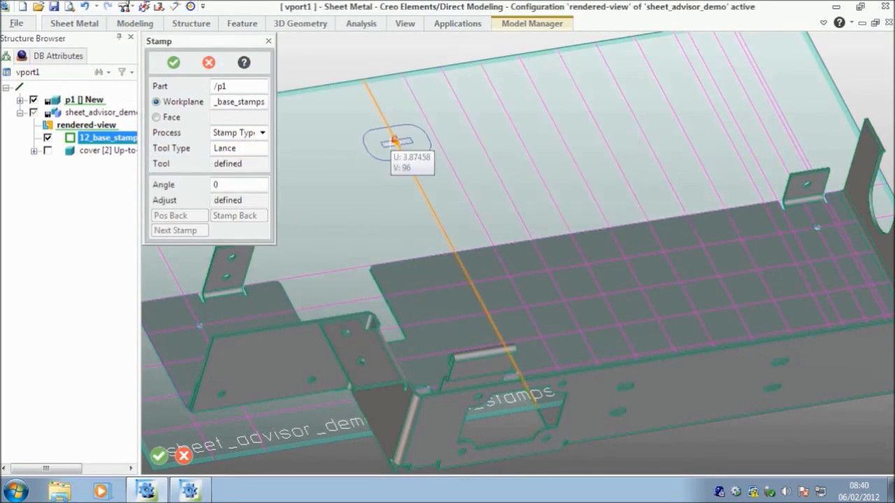
pyautogui.click(469, 284)
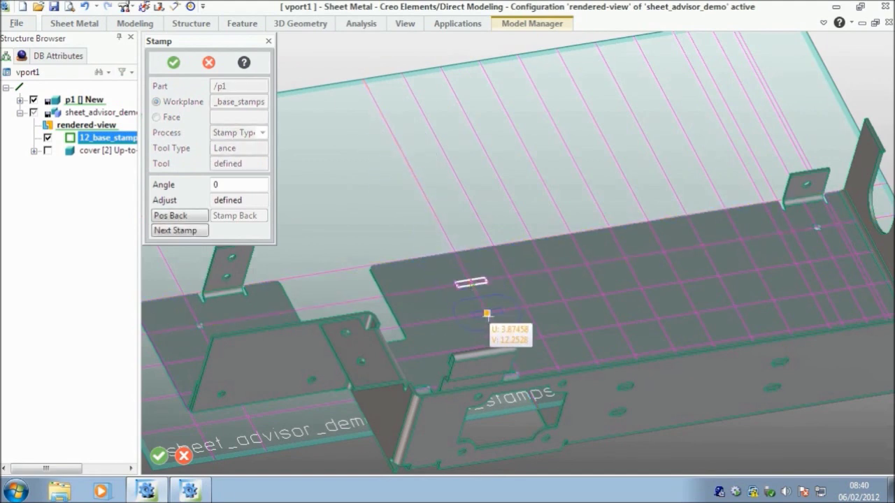
pyautogui.click(547, 270)
pyautogui.click(629, 257)
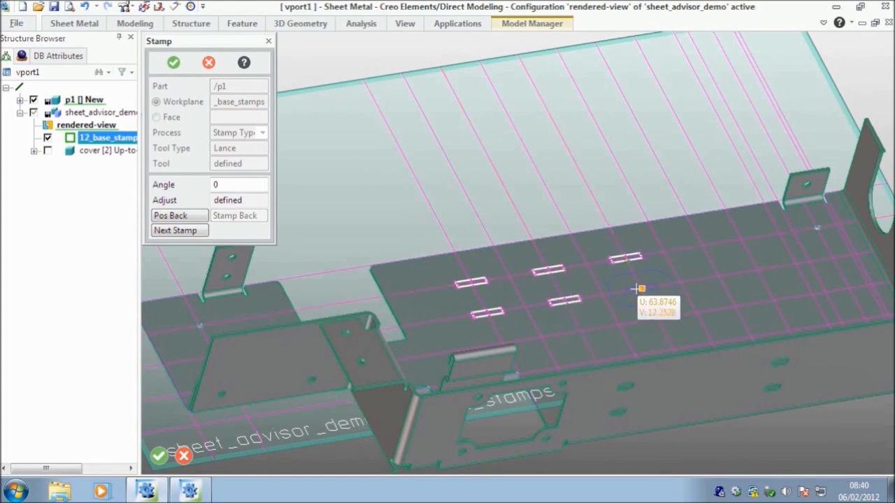
pyautogui.click(703, 246)
pyautogui.middleClick(707, 253)
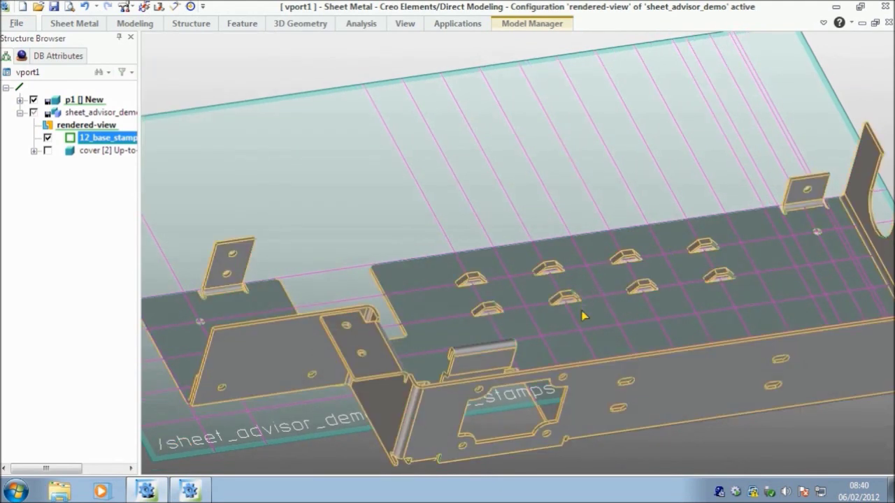
# Zoom and orbit to inspect the new lance stamps, tabs and side face.
pyautogui.keyDown('ctrl'); pyautogui.moveTo(580, 275); pyautogui.dragTo(603, 498, button='middle'); pyautogui.keyUp('ctrl')
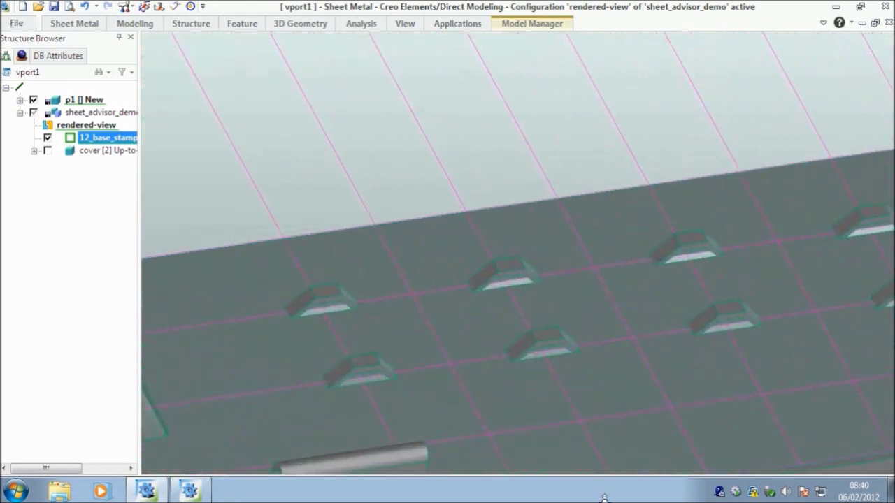
pyautogui.scroll(-2, 602, 403)
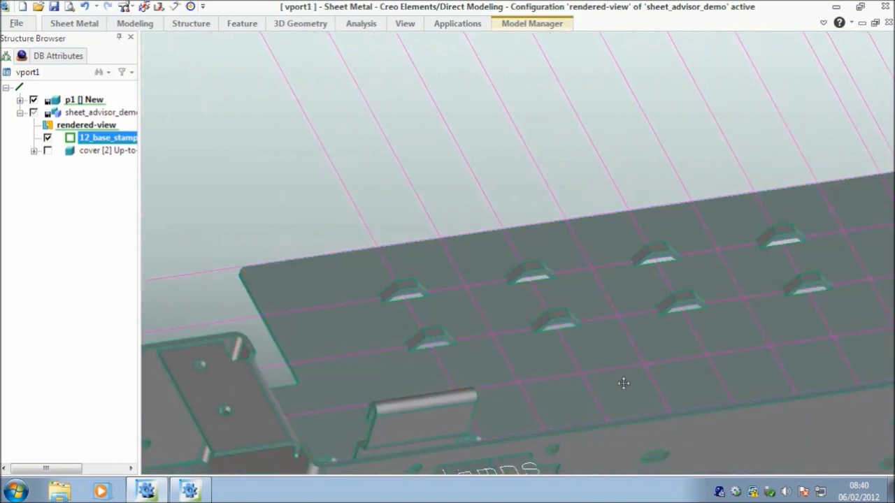
pyautogui.moveTo(625, 396); pyautogui.dragTo(469, 339, button='middle')
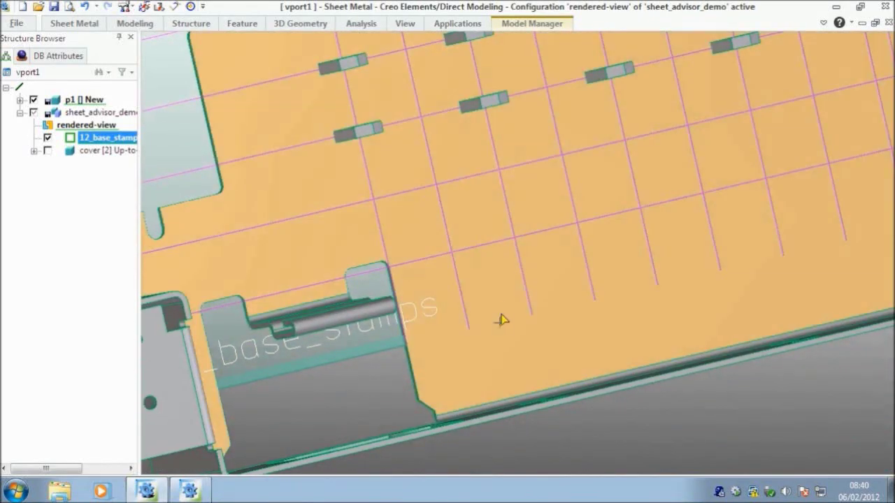
pyautogui.moveTo(503, 315); pyautogui.dragTo(468, 279, button='middle')
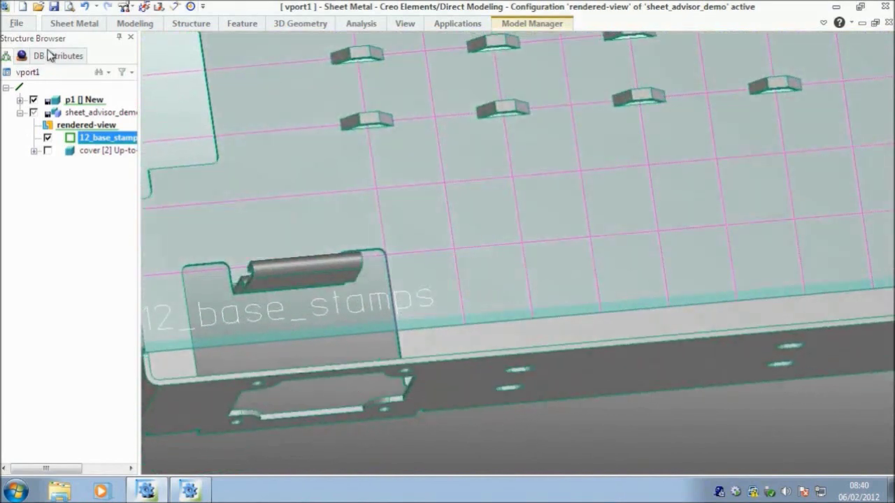
# Punch two more round diameter-3 holes below the lance stamps.
pyautogui.click(75, 23)
pyautogui.click(140, 57)
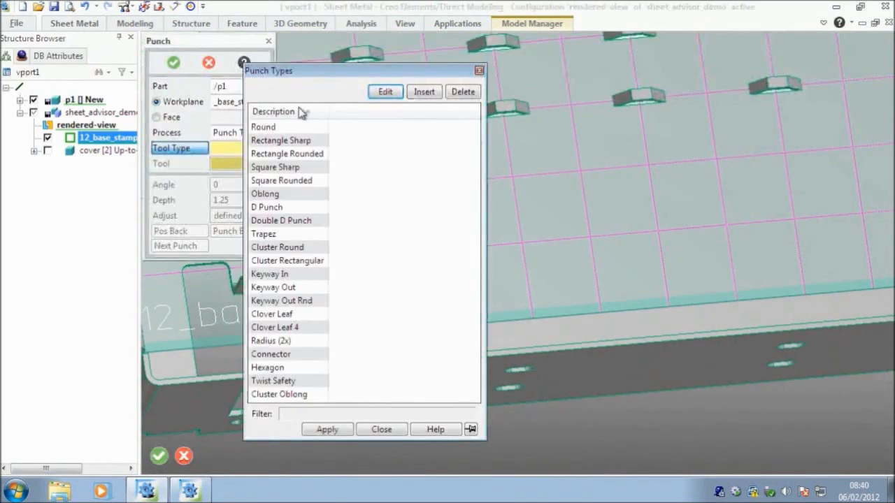
pyautogui.click(299, 128)
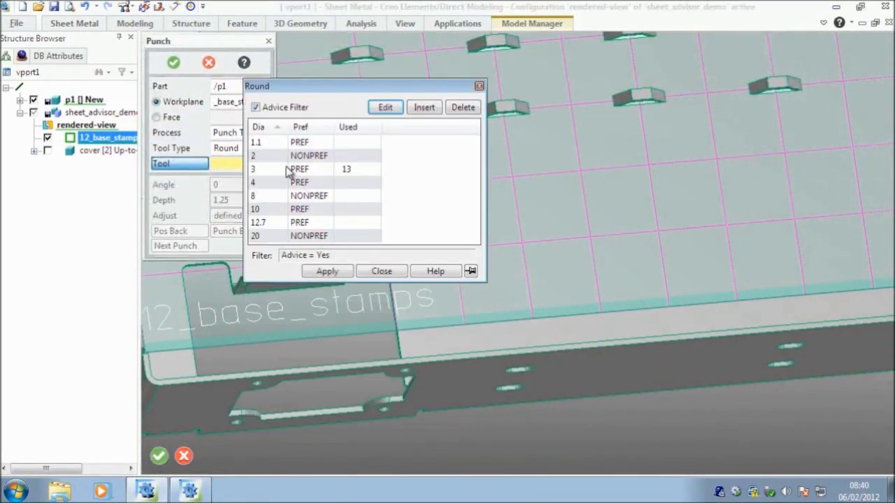
pyautogui.click(272, 175)
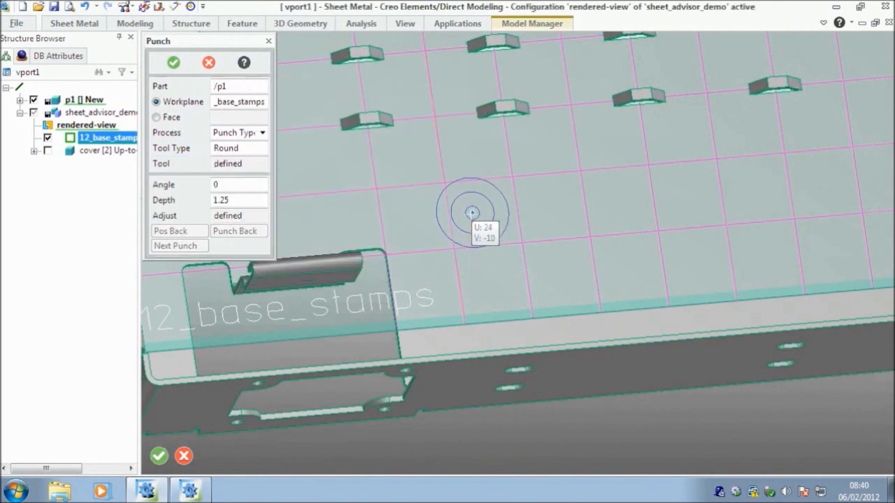
pyautogui.click(445, 183)
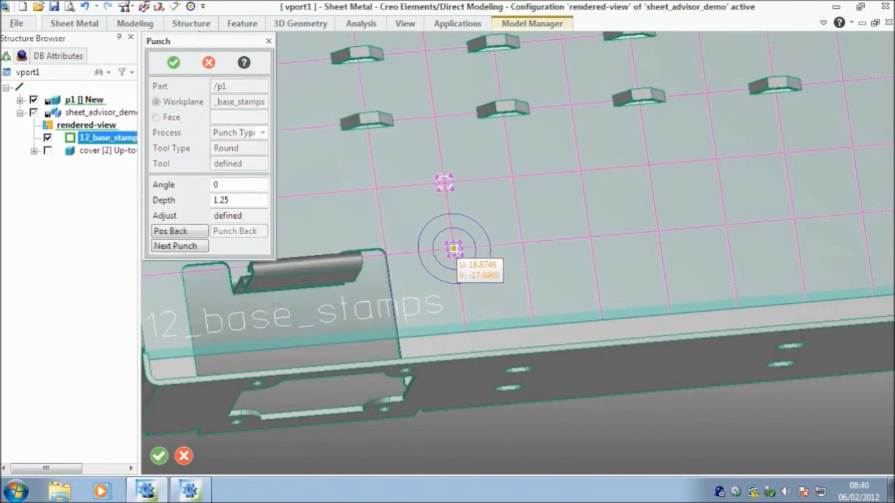
pyautogui.click(458, 248)
pyautogui.middleClick(522, 259)
# Tilt and zoom the view in on one of the new punch holes.
pyautogui.moveTo(515, 300); pyautogui.dragTo(521, 282, button='middle')
pyautogui.scroll(5, 498, 166)
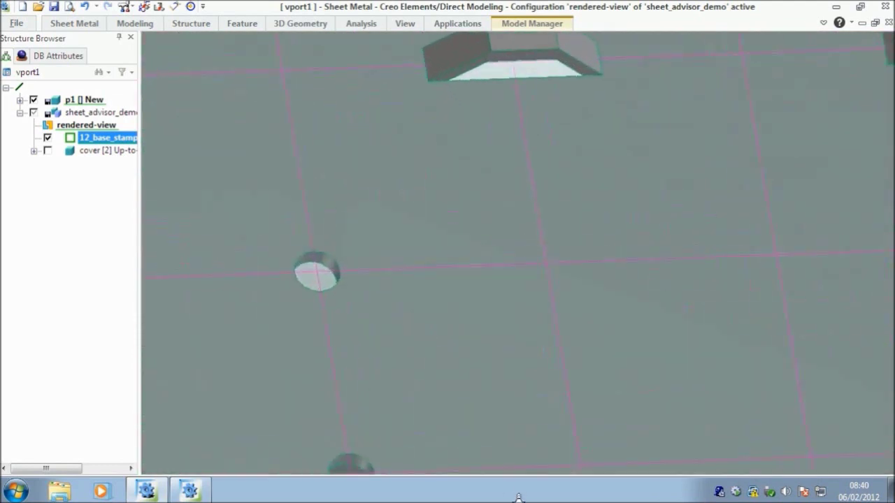
pyautogui.moveTo(408, 348); pyautogui.dragTo(557, 258, button='middle')
pyautogui.scroll(3, 557, 258)
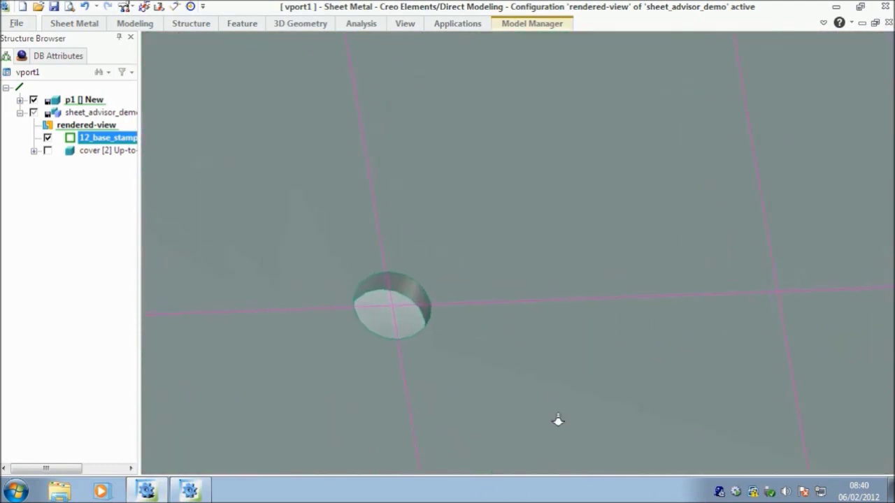
# Drag the punch hole upward to a new position on the plate.
pyautogui.click(386, 299)
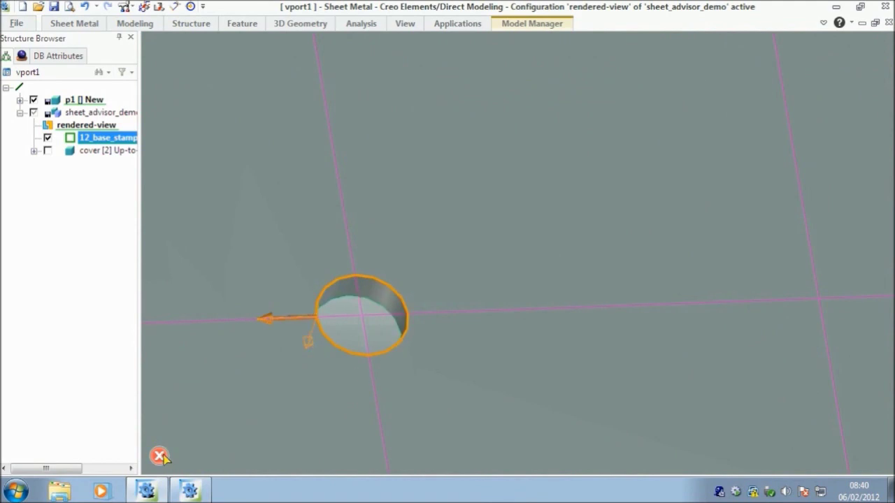
pyautogui.click(160, 457)
pyautogui.click(370, 299)
pyautogui.moveTo(493, 417); pyautogui.dragTo(501, 307)
pyautogui.moveTo(500, 307); pyautogui.dragTo(525, 350, button='middle')
pyautogui.click(406, 365)
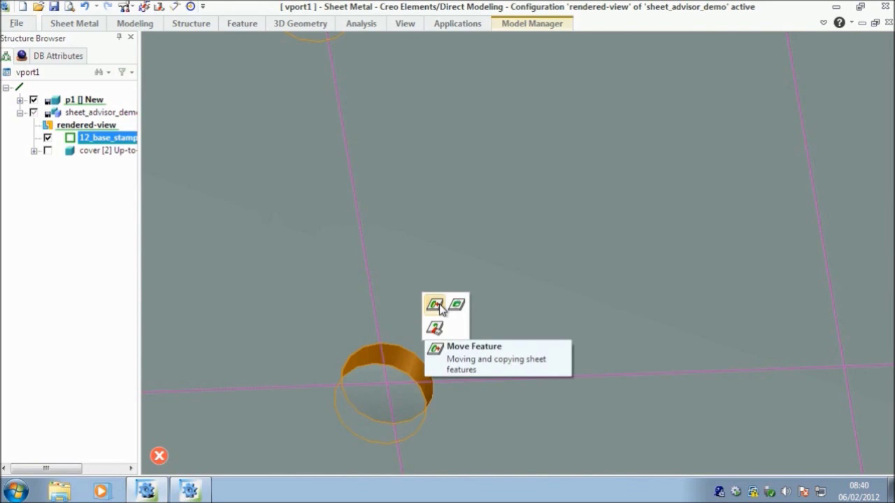
# Repeat the hole feature 7 times with Move Feature and fix the row spacing.
pyautogui.click(436, 306)
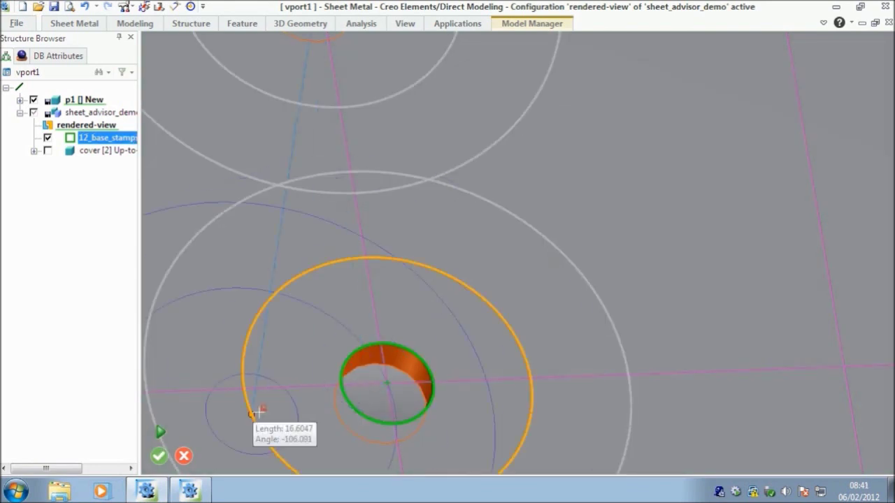
pyautogui.click(161, 434)
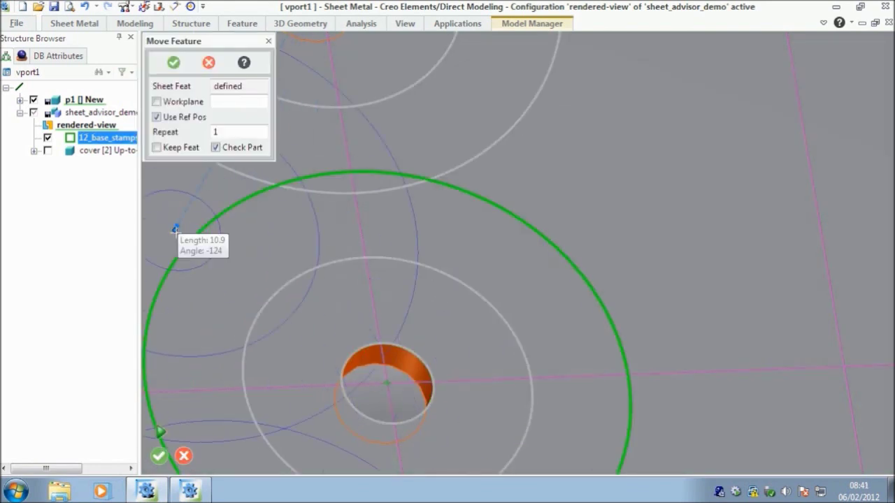
pyautogui.doubleClick(222, 133)
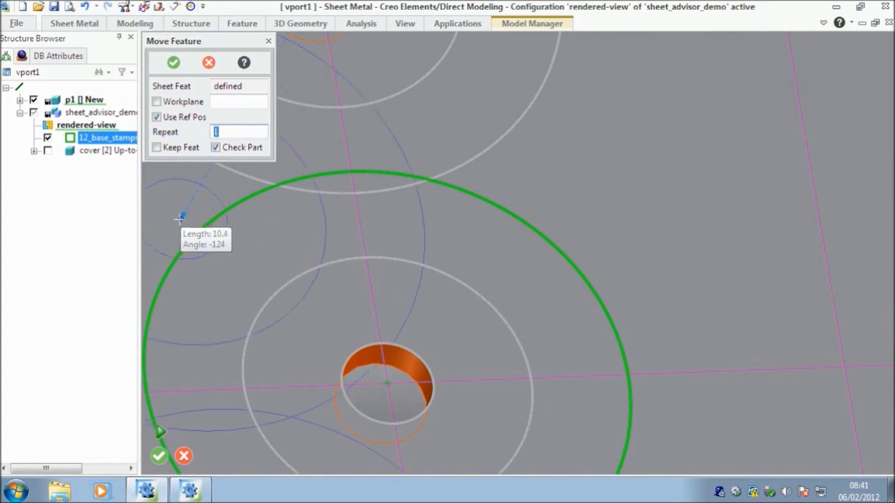
pyautogui.write('7')
pyautogui.press('Return')
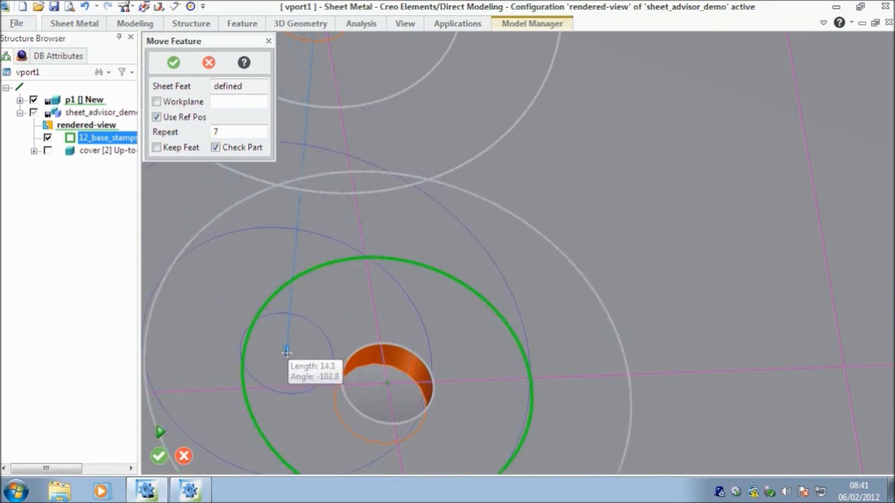
pyautogui.scroll(-4, 311, 387)
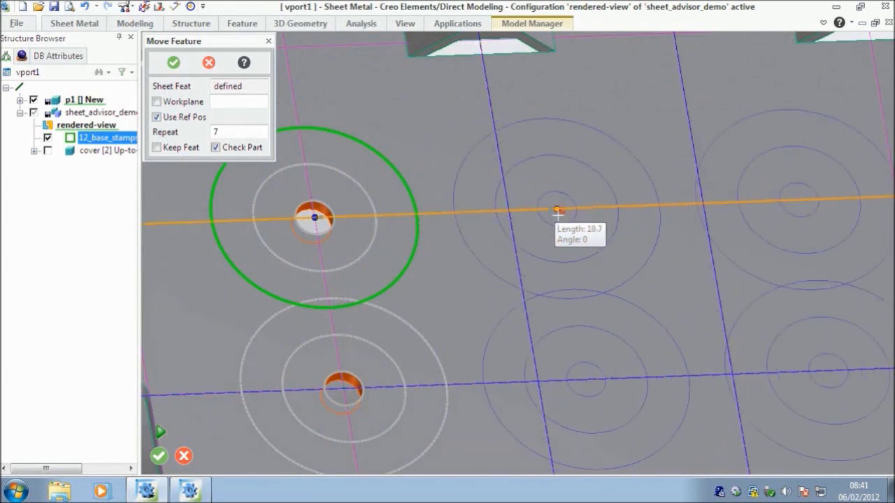
pyautogui.click(508, 211)
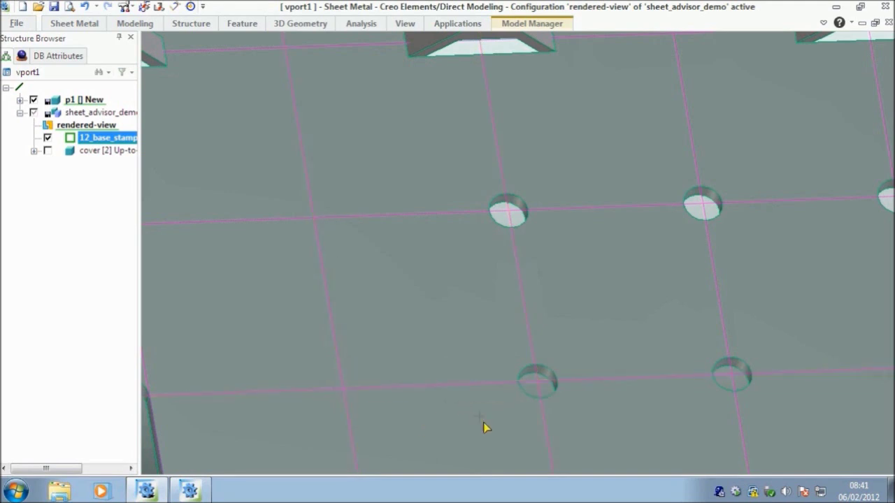
# Finish editing the 12_base_stamps features on the base plate.
pyautogui.scroll(-5, 460, 358)
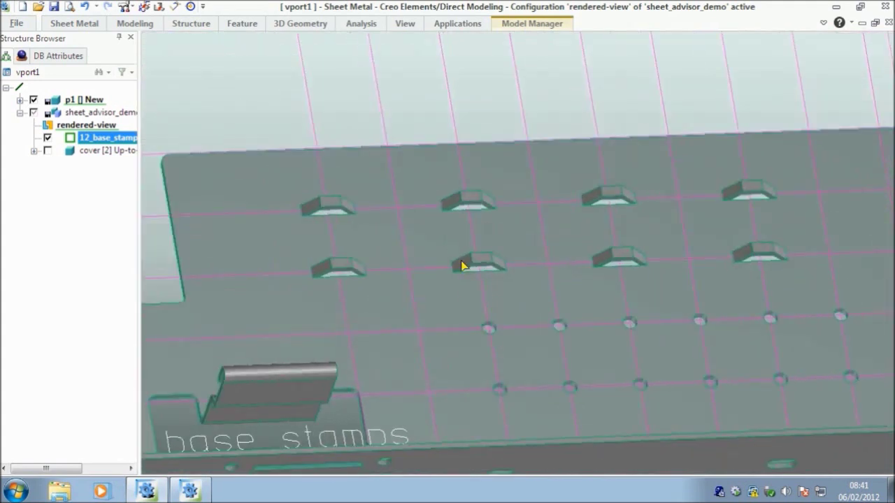
pyautogui.rightClick(454, 244)
pyautogui.press('Escape')
pyautogui.scroll(-3, 416, 334)
pyautogui.scroll(2, 453, 364)
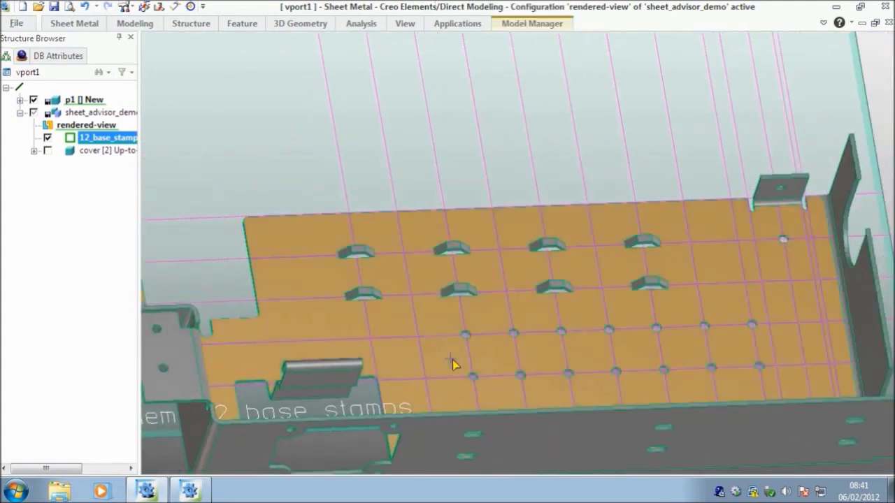
pyautogui.click(868, 108)
pyautogui.middleClick(867, 108)
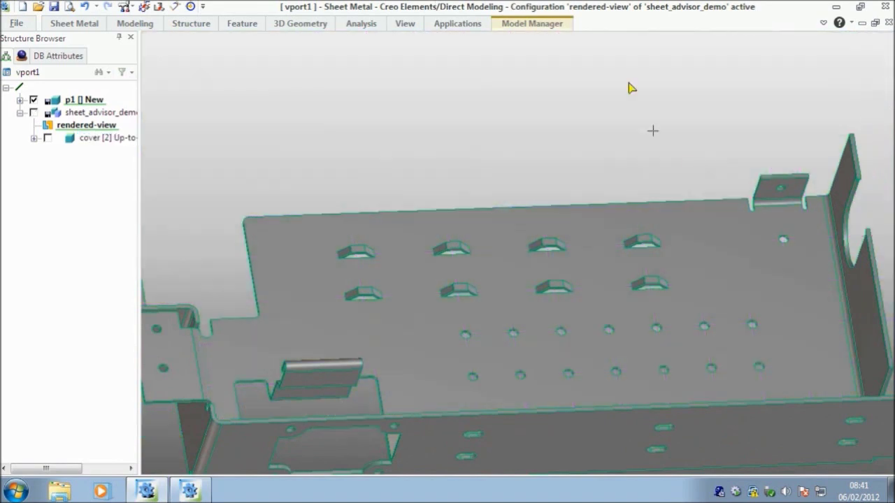
# Fit the chassis in view, reactivate the rendered-view configuration and hide the cover.
pyautogui.rightClick(580, 113)
pyautogui.click(631, 75)
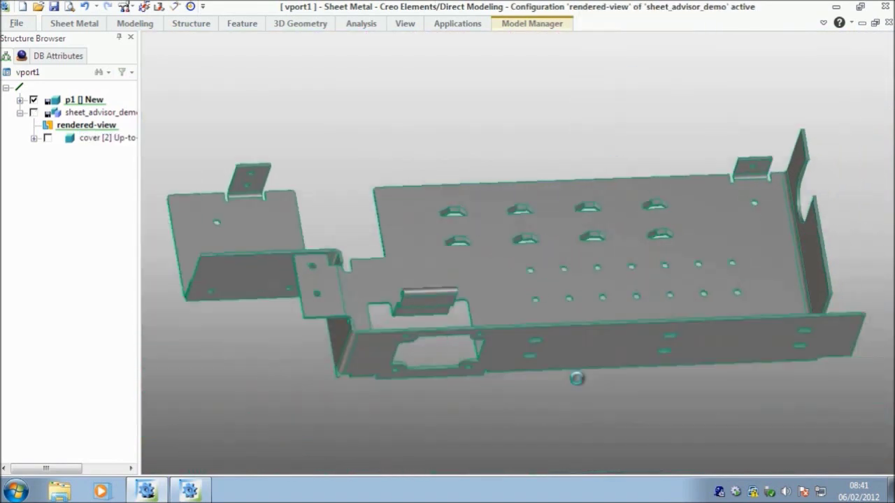
pyautogui.scroll(-2, 513, 316)
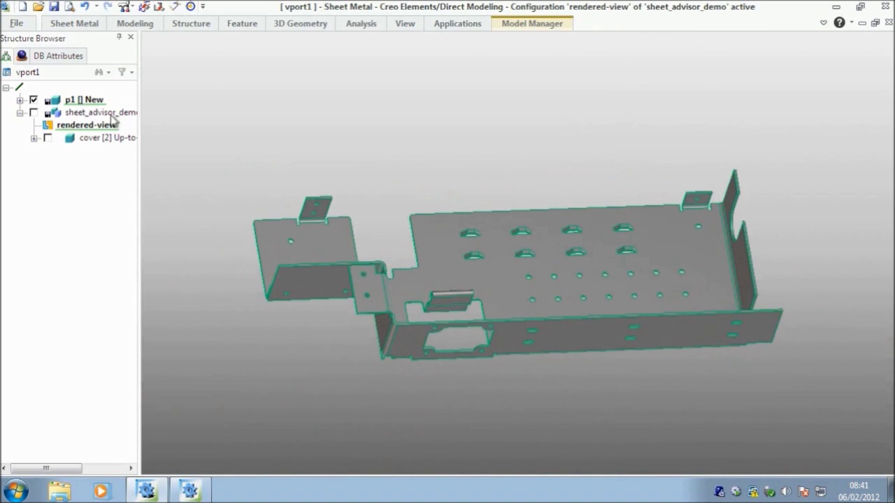
pyautogui.doubleClick(91, 127)
pyautogui.doubleClick(92, 126)
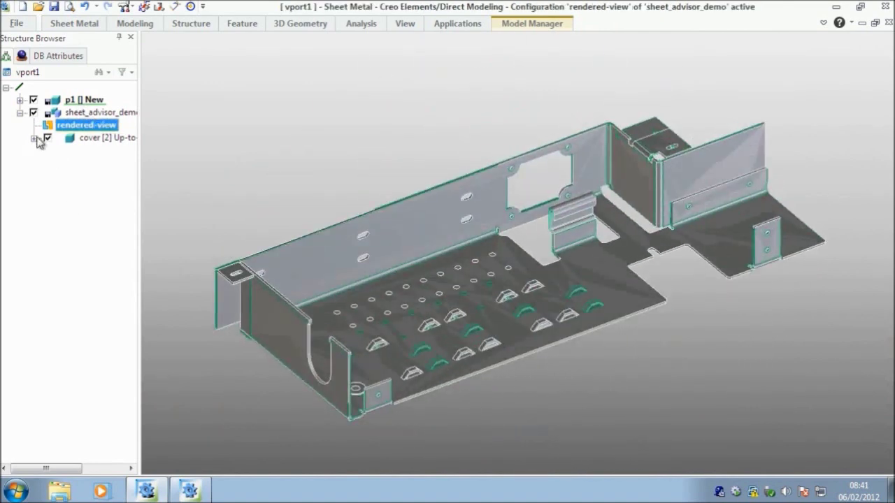
pyautogui.click(47, 139)
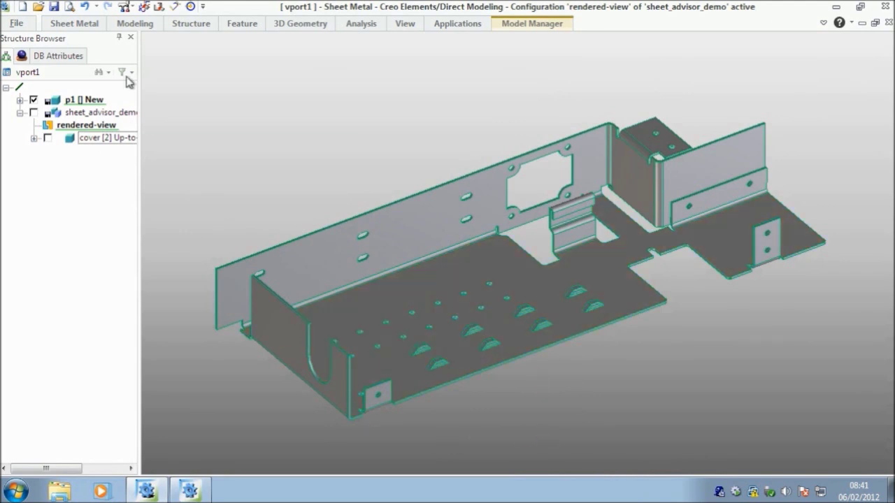
# Start a bend animation with the bottom face as fixed base, docking its dialog left.
pyautogui.click(80, 24)
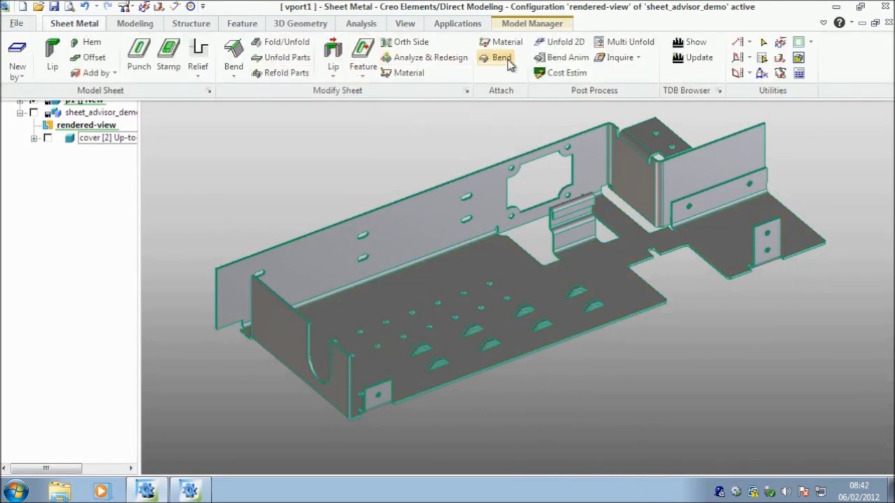
pyautogui.click(560, 60)
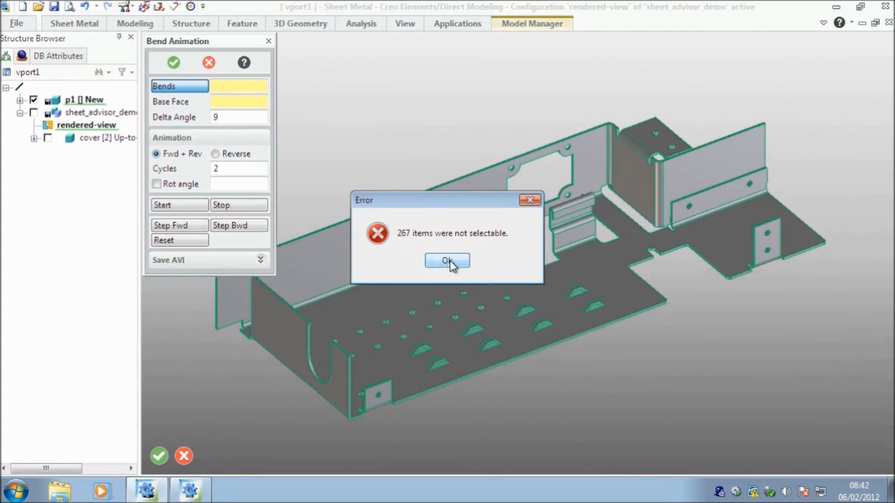
pyautogui.click(447, 262)
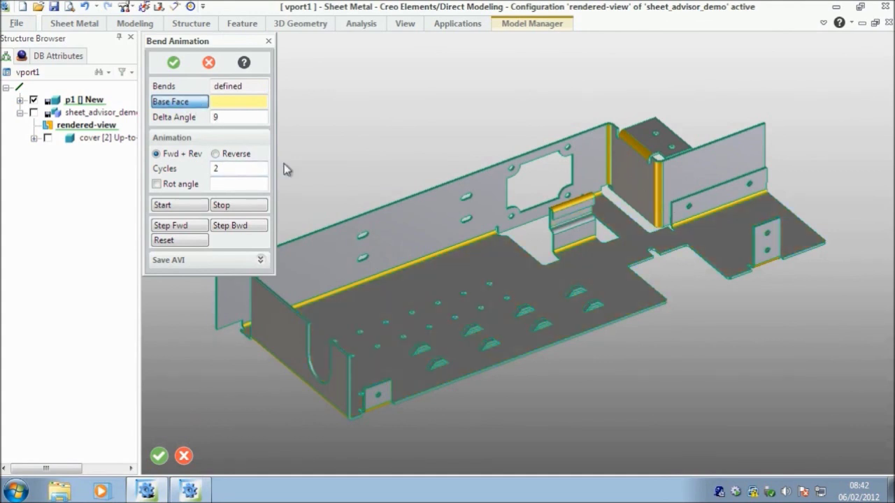
pyautogui.click(499, 270)
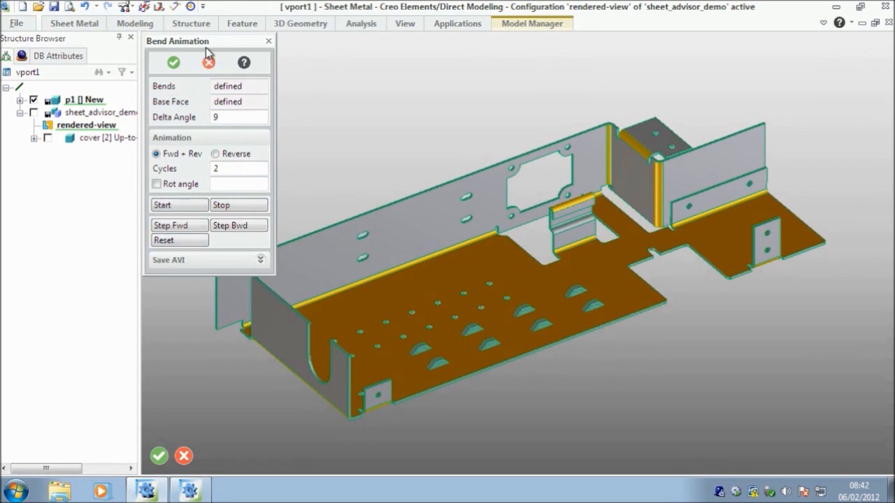
pyautogui.moveTo(207, 46); pyautogui.dragTo(80, 49)
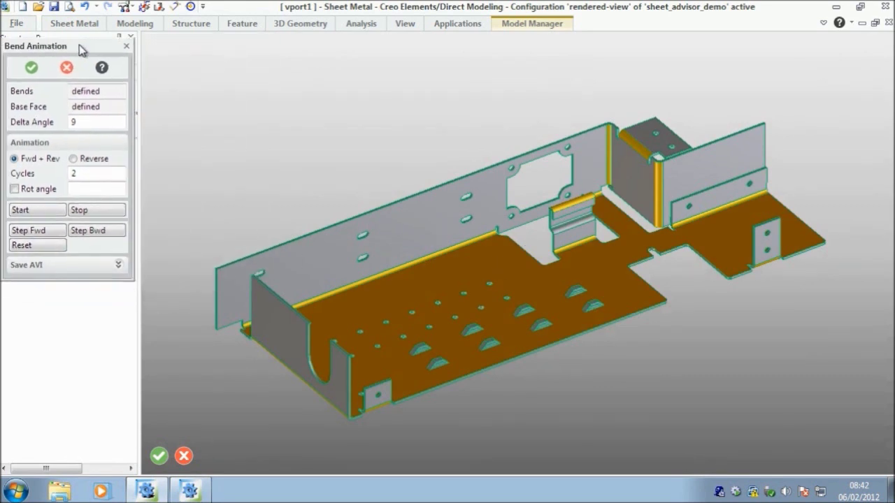
# Run the bend animation so p1 unfolds flat and folds back into the chassis.
pyautogui.click(35, 210)
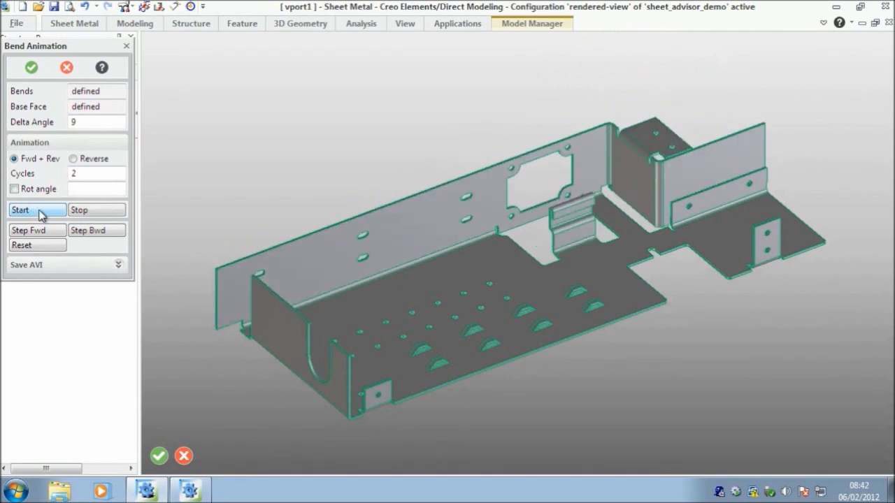
# Rerun the bend animation at 1 cycle with rotation on at a 360 degree angle.
pyautogui.doubleClick(77, 173)
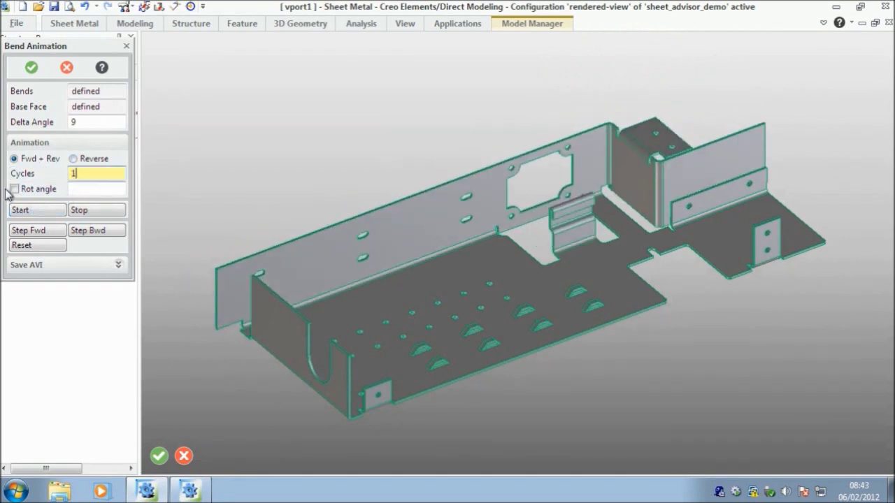
pyautogui.click(15, 190)
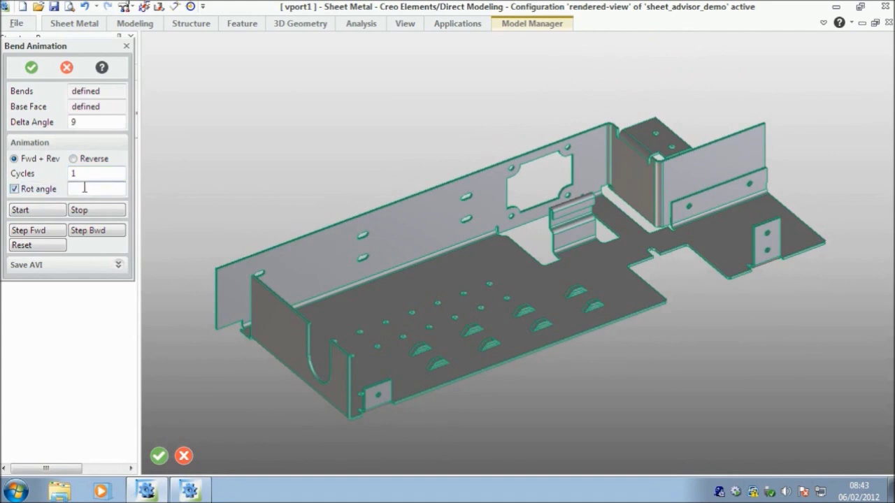
pyautogui.click(84, 188)
pyautogui.write('360')
pyautogui.press('Return')
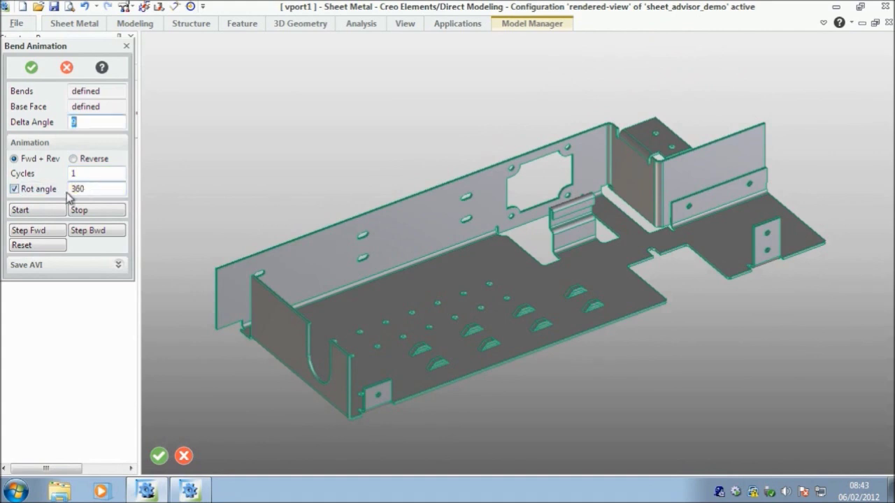
pyautogui.click(35, 211)
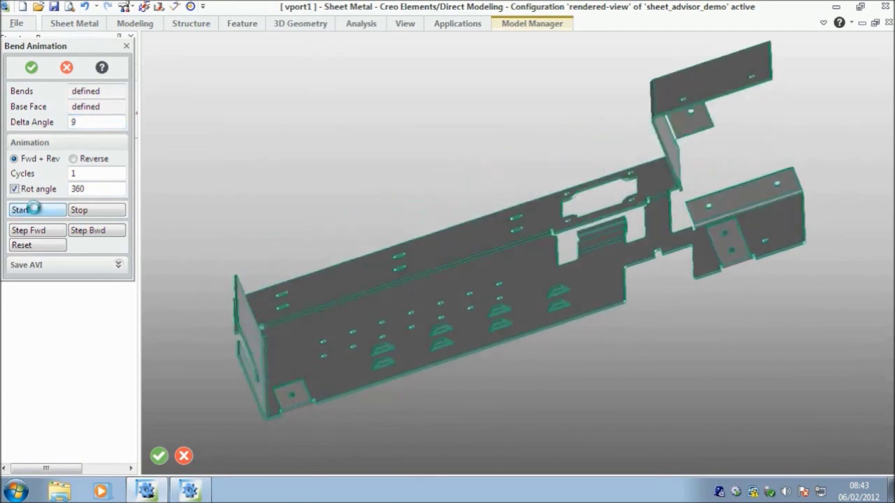